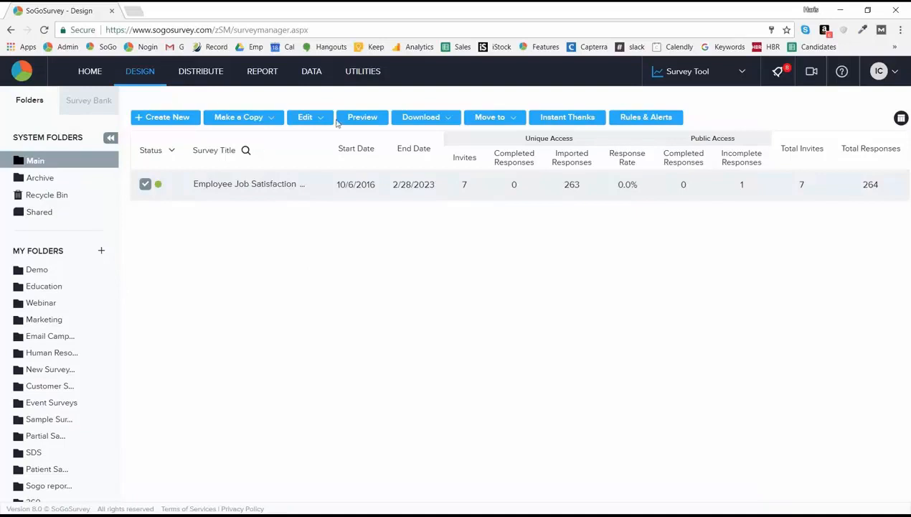
# Preview the Employee Job Satisfaction survey, review its questions from start to demographics, and exit the preview
pyautogui.click(362, 122)
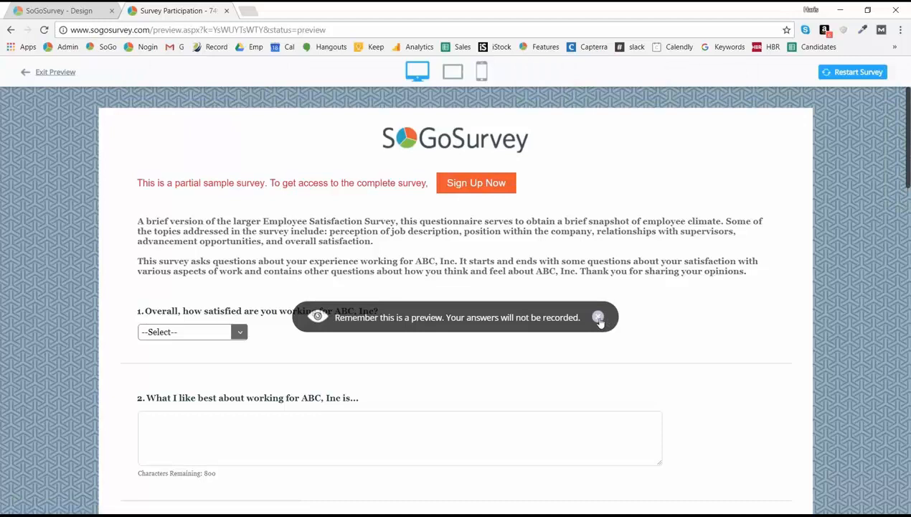
pyautogui.click(598, 318)
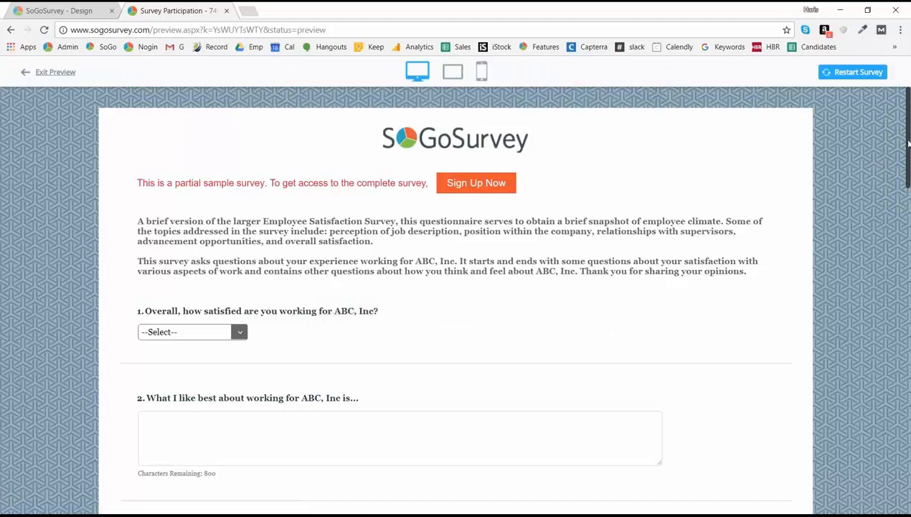
pyautogui.scroll(-1, 906, 141)
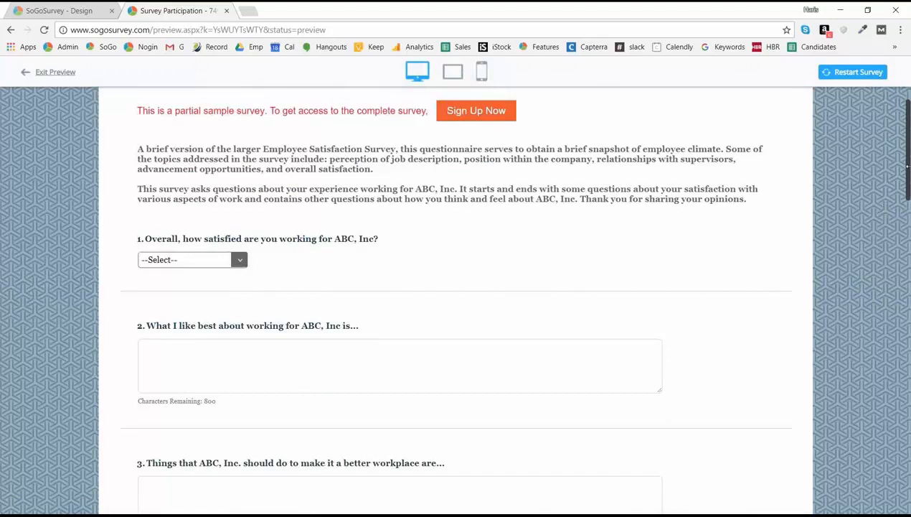
pyautogui.moveTo(907, 166); pyautogui.dragTo(900, 246)
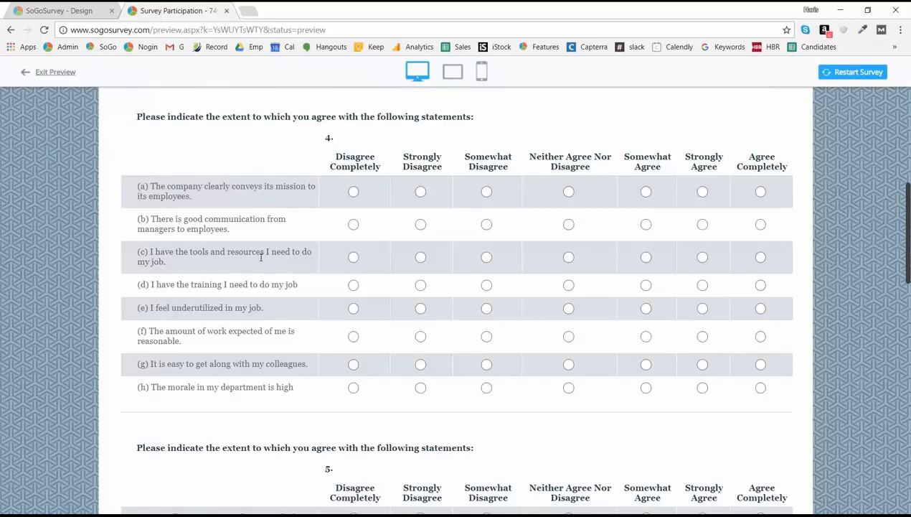
pyautogui.moveTo(906, 226); pyautogui.dragTo(906, 334)
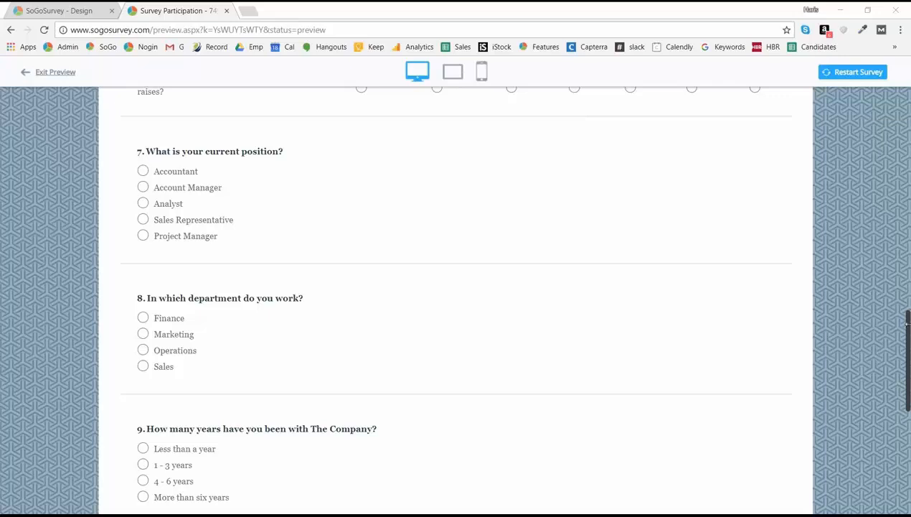
pyautogui.scroll(3, 455, 301)
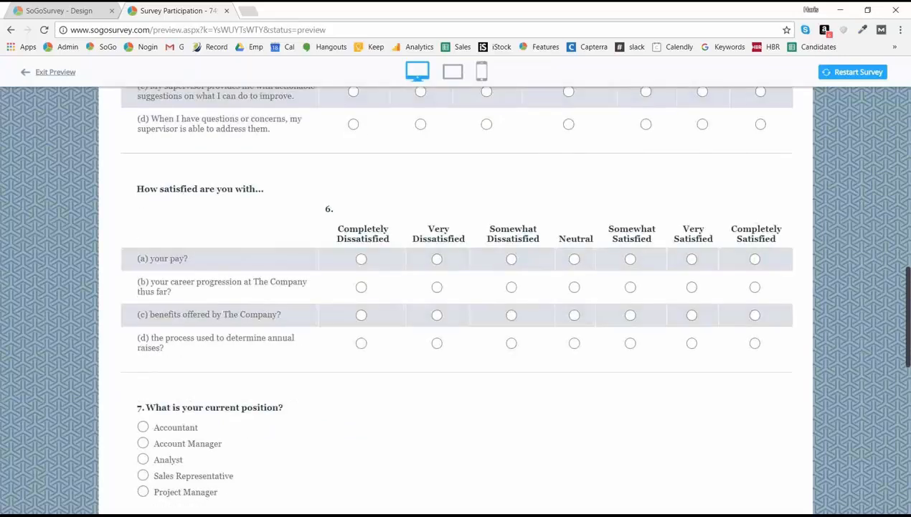
pyautogui.scroll(15, 844, 175)
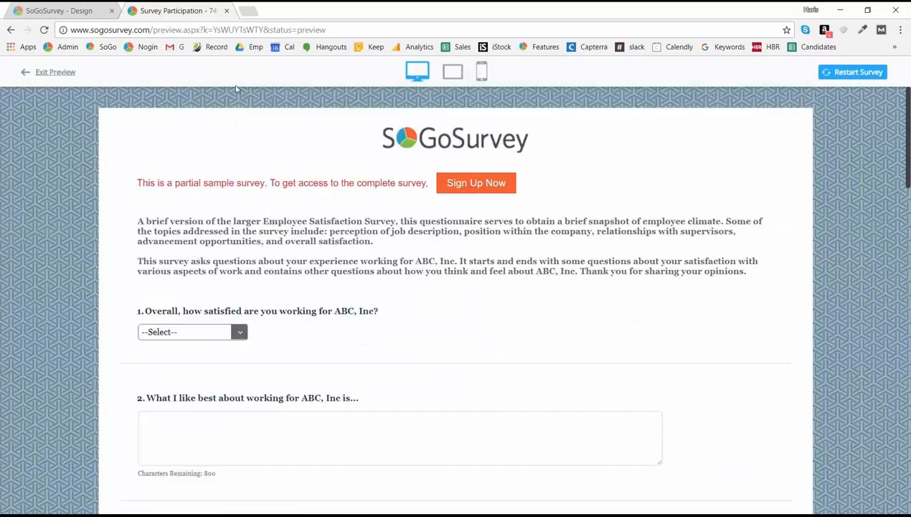
pyautogui.click(63, 74)
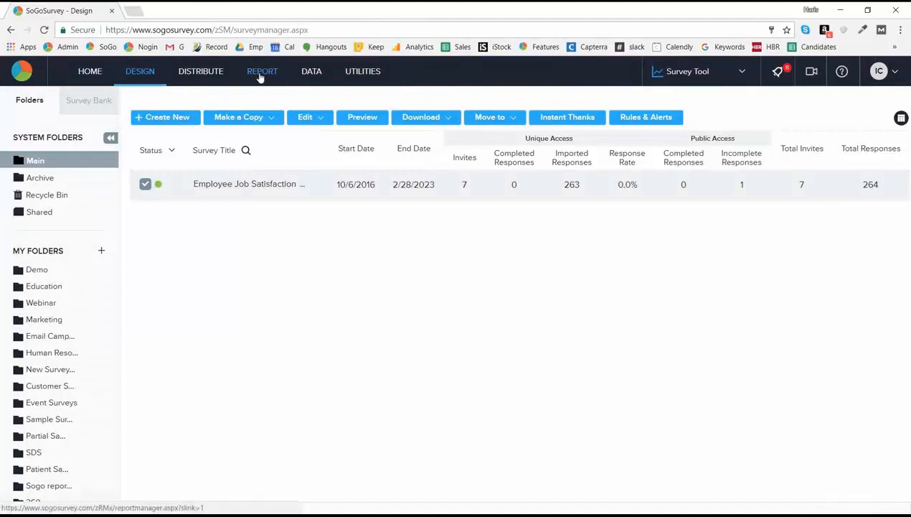
# Start a Bar Graph frequency report for the Employee Job Satisfaction Survey
pyautogui.click(261, 73)
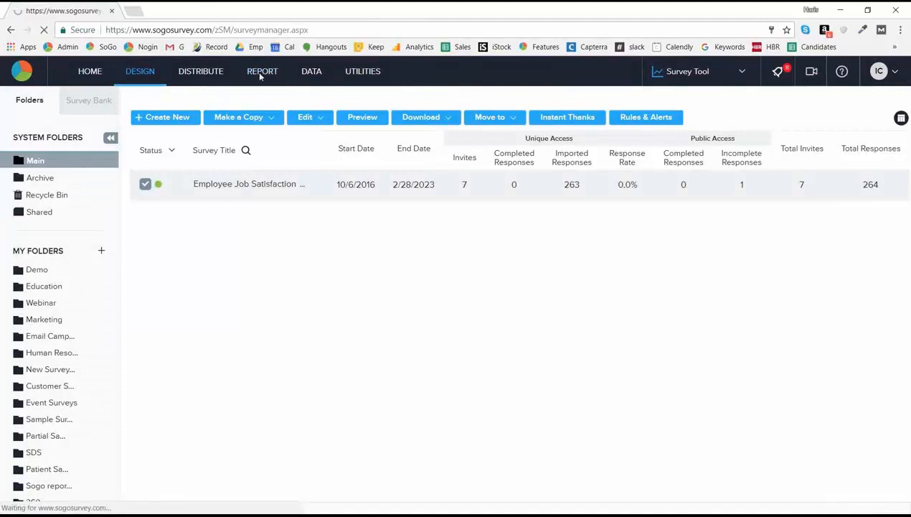
pyautogui.click(145, 221)
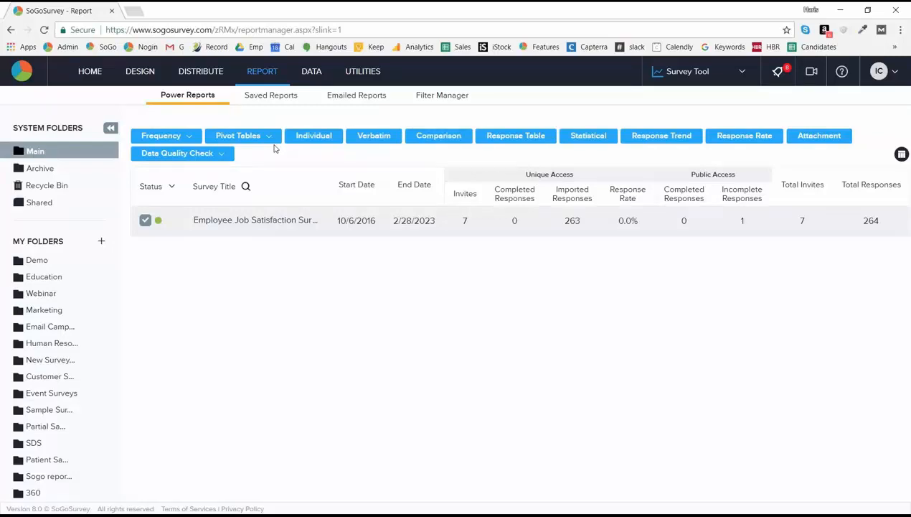
pyautogui.click(192, 137)
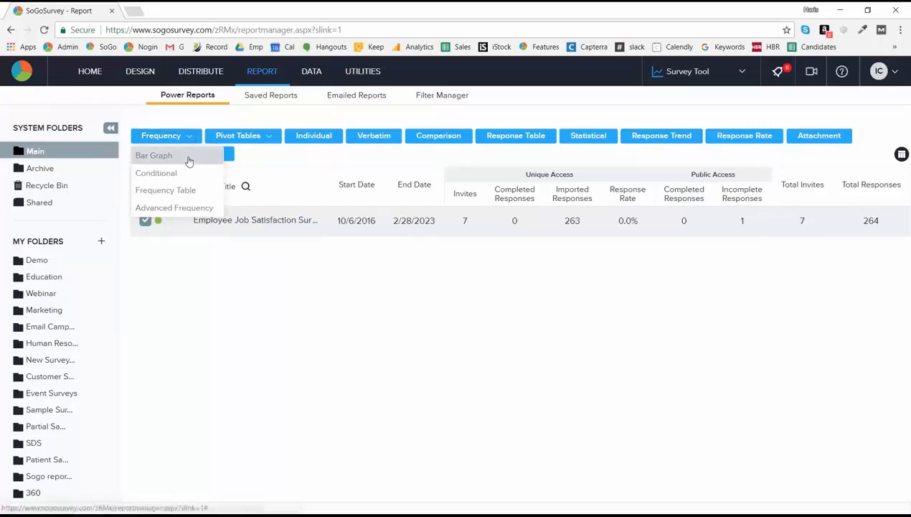
pyautogui.click(161, 157)
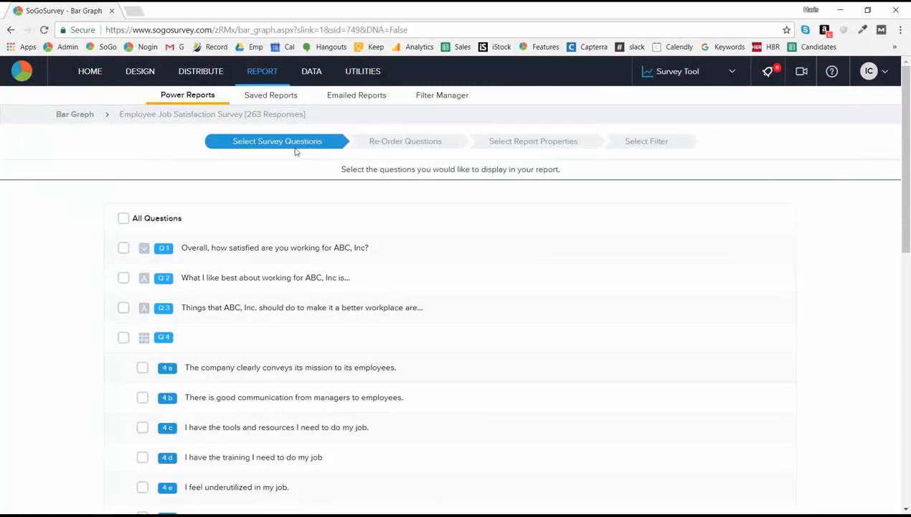
# Include all survey questions except Q4 and its sub-questions in the report, and continue to question ordering
pyautogui.click(123, 218)
pyautogui.scroll(-3, 124, 223)
pyautogui.scroll(-5, 124, 223)
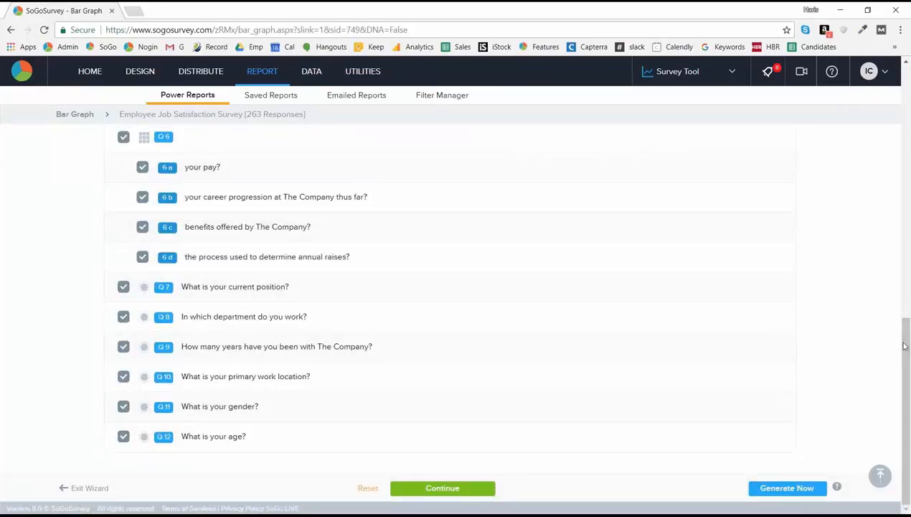
pyautogui.moveTo(908, 350); pyautogui.dragTo(901, 111)
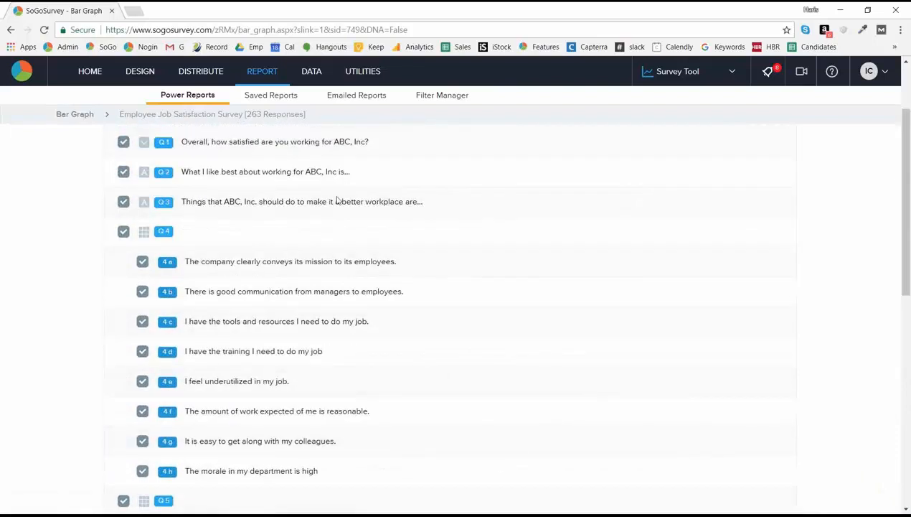
pyautogui.click(123, 234)
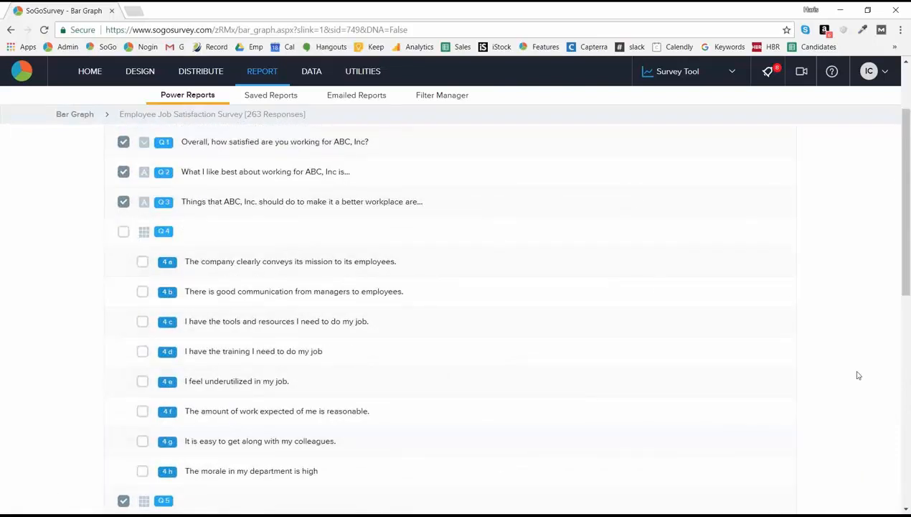
pyautogui.scroll(-7, 908, 469)
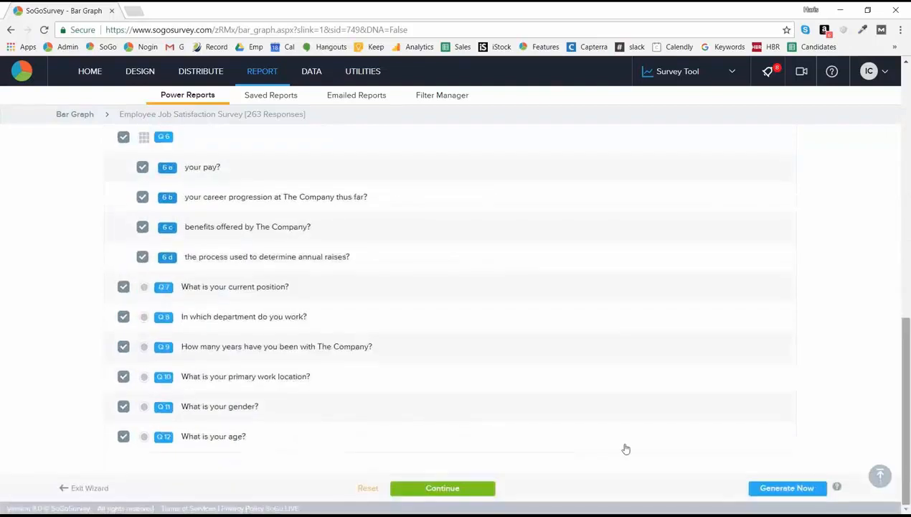
pyautogui.click(463, 489)
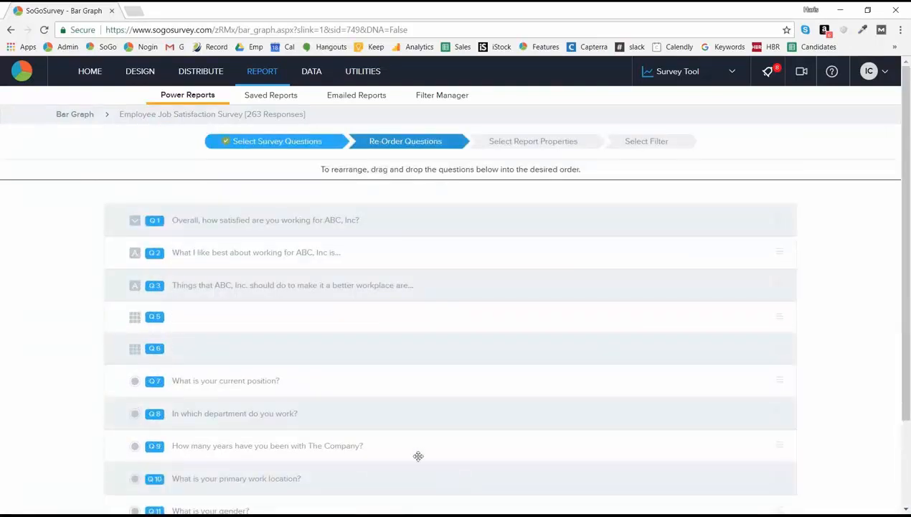
# Move question Q3 above Q2 in the report order and continue to the report properties
pyautogui.moveTo(368, 285); pyautogui.dragTo(362, 254)
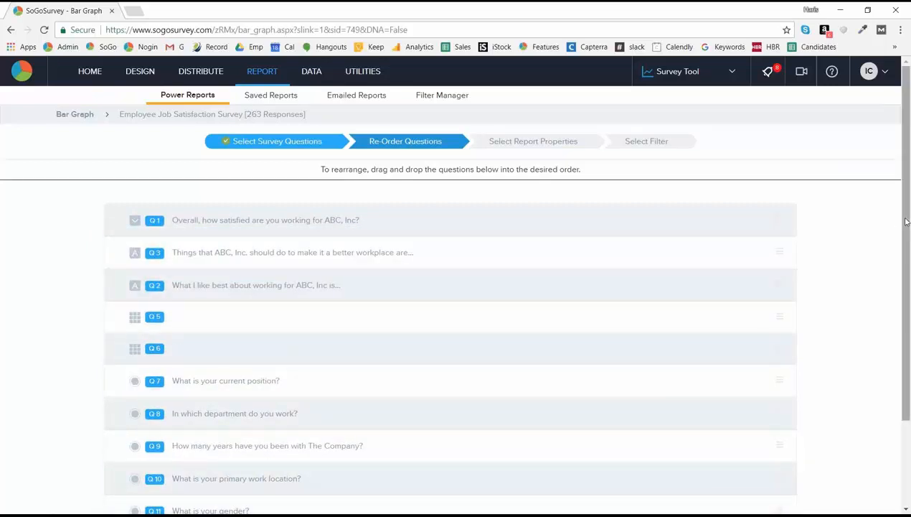
pyautogui.scroll(-3, 455, 323)
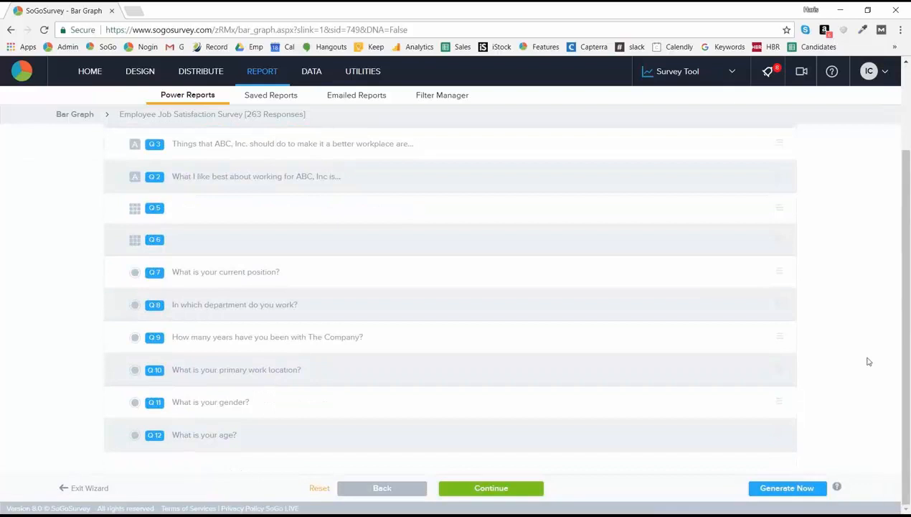
pyautogui.click(479, 493)
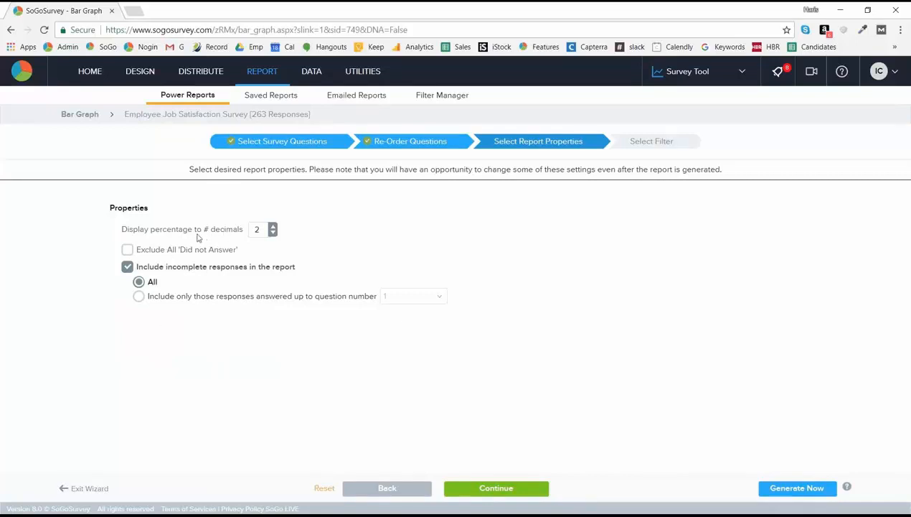
# Set percentages to 0 decimals, exclude all 'Did not Answer' responses, and generate the report
pyautogui.click(273, 232)
pyautogui.click(272, 233)
pyautogui.click(127, 251)
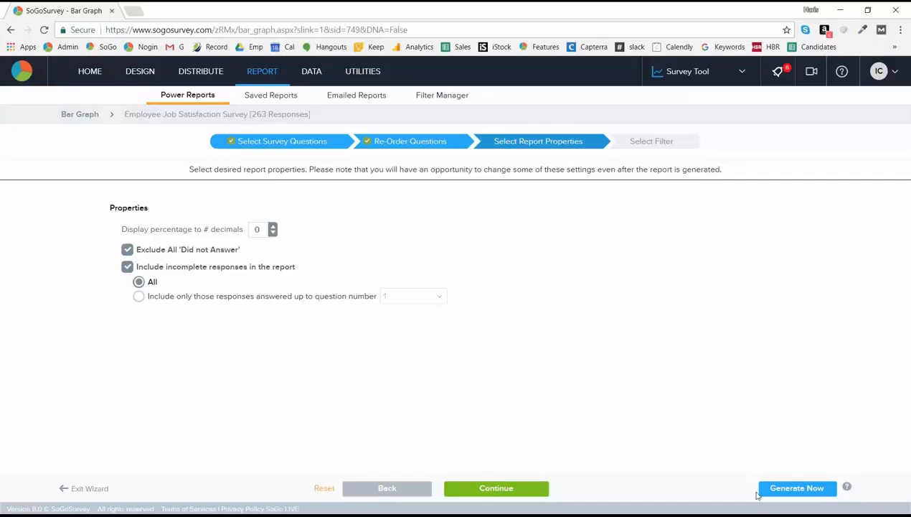
pyautogui.click(792, 490)
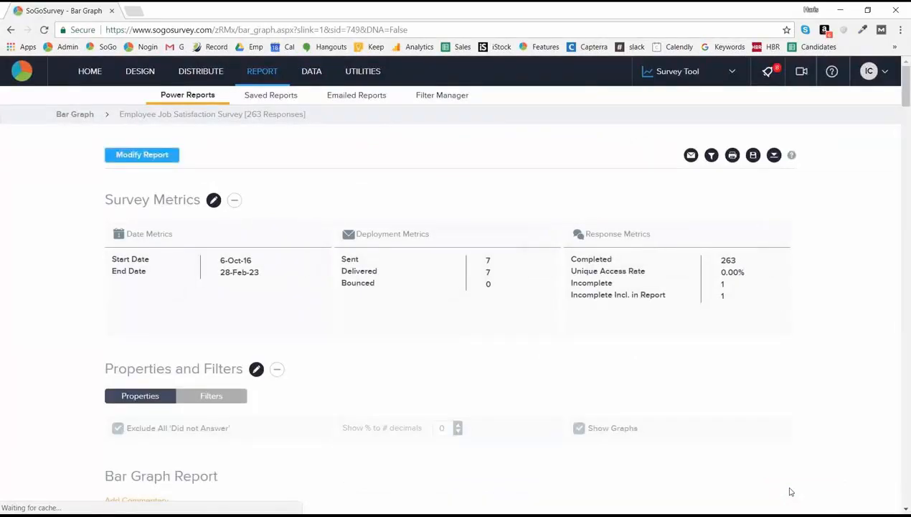
# Examine the generated bar graph report, including the survey metrics and the result tables for each question
pyautogui.scroll(-3, 785, 349)
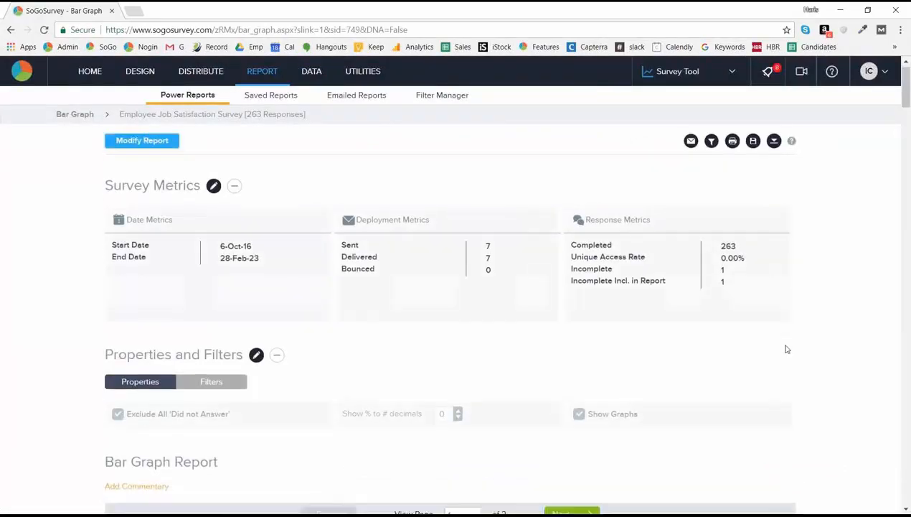
pyautogui.scroll(-1, 785, 349)
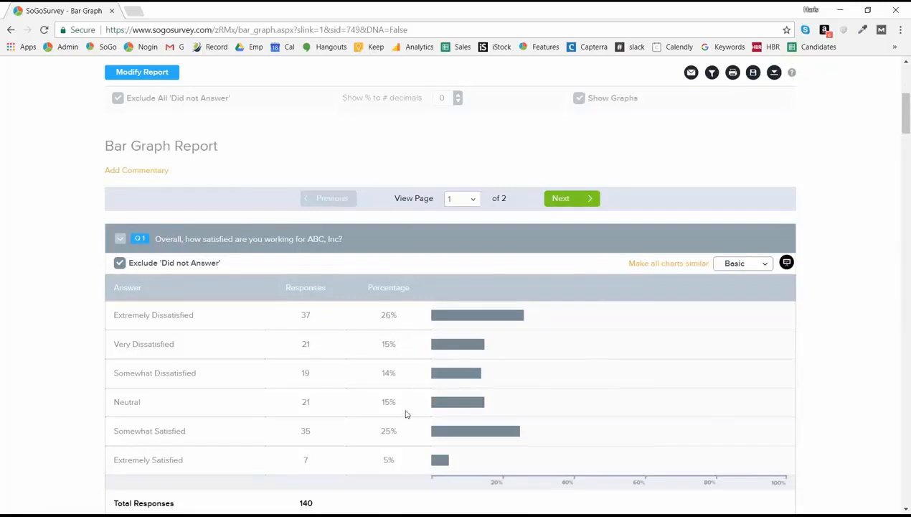
pyautogui.scroll(-6, 405, 414)
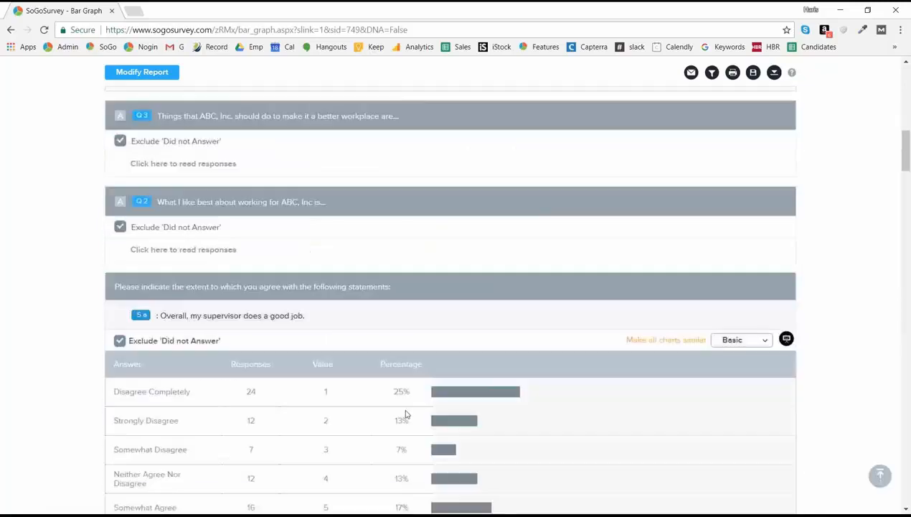
pyautogui.scroll(-10, 405, 414)
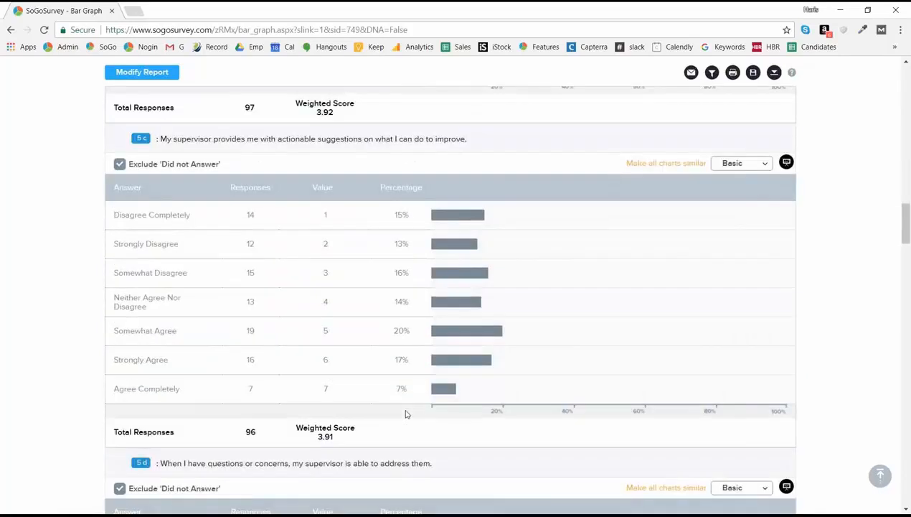
pyautogui.scroll(1, 405, 414)
pyautogui.scroll(15, 406, 414)
pyautogui.scroll(-1, 405, 414)
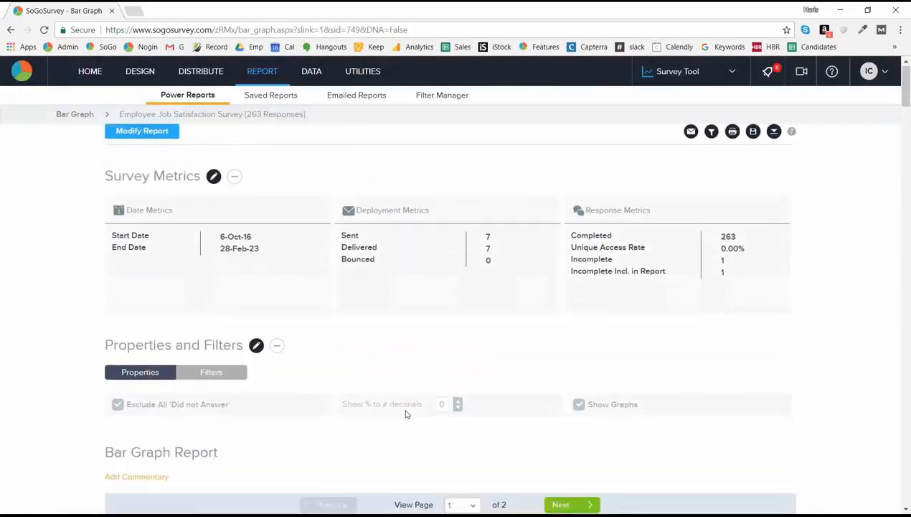
# Change the Q1 chart to an Advanced Horizontal Bar chart in 3D and look over the available color schemes
pyautogui.scroll(-5, 406, 414)
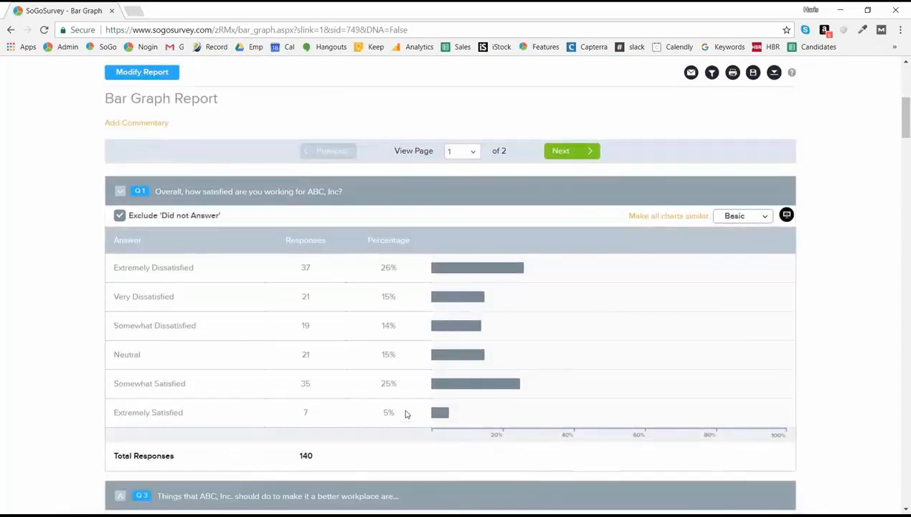
pyautogui.click(766, 218)
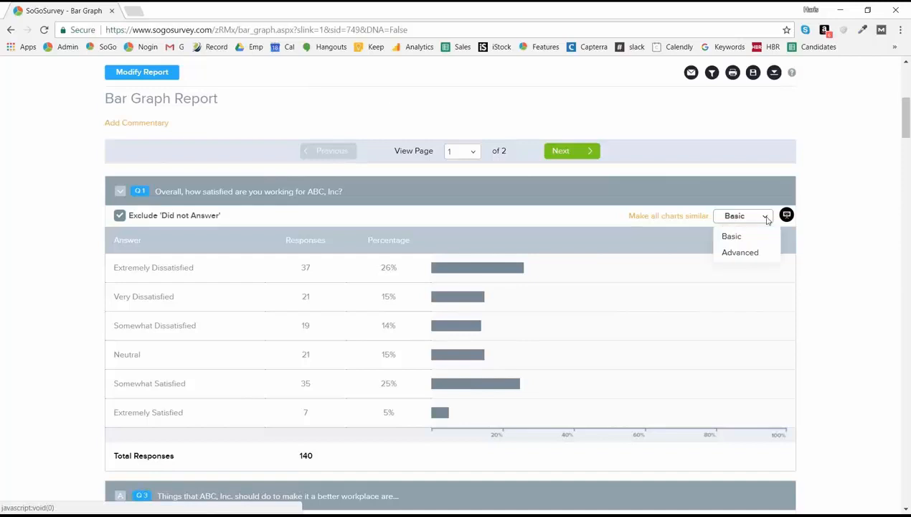
pyautogui.click(743, 254)
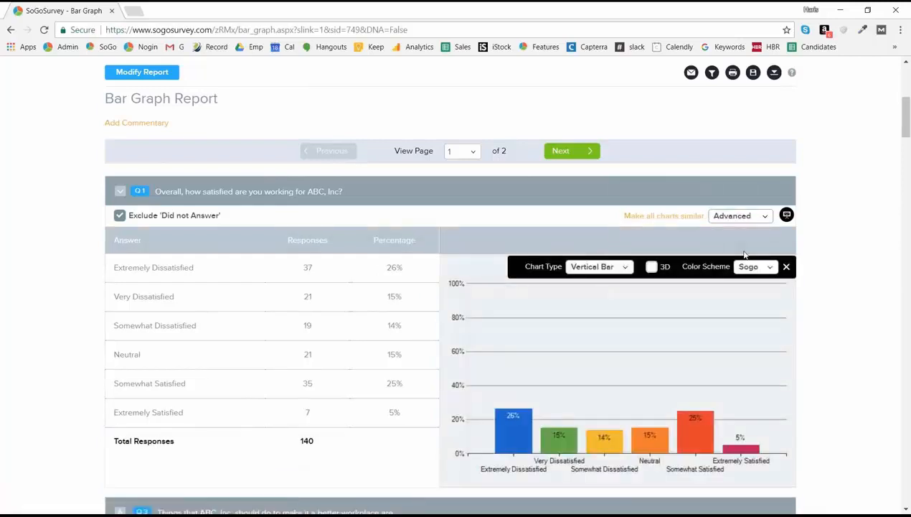
pyautogui.click(593, 270)
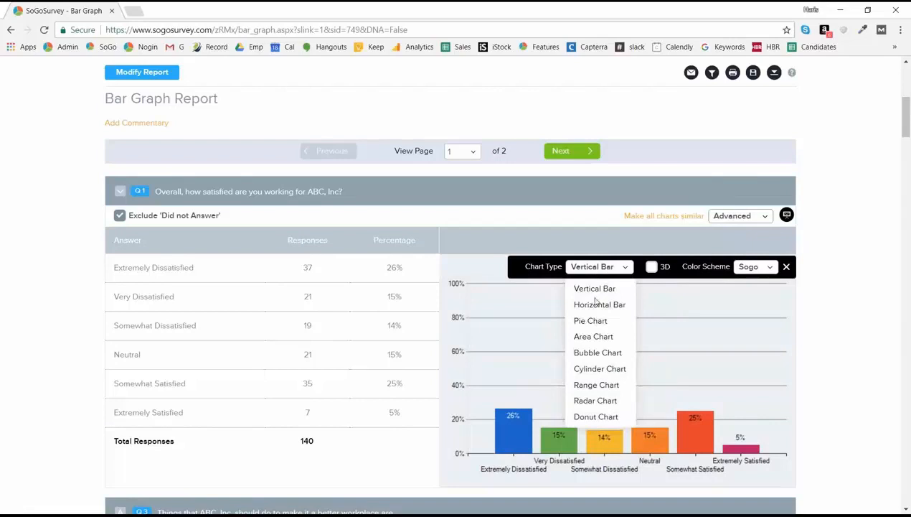
pyautogui.click(595, 304)
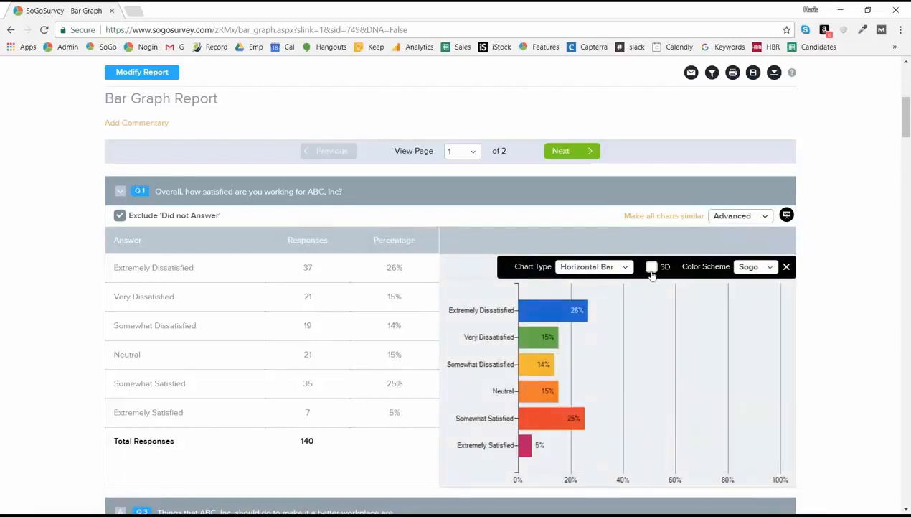
pyautogui.click(651, 267)
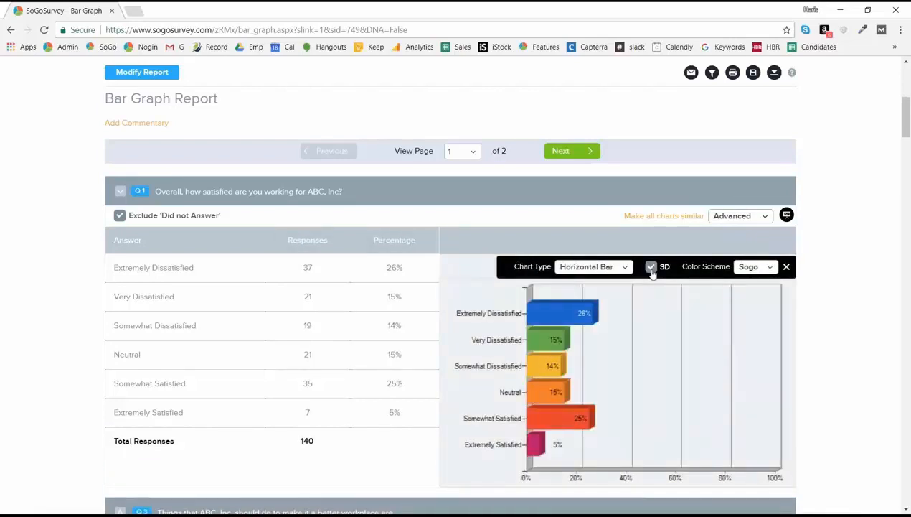
pyautogui.click(748, 267)
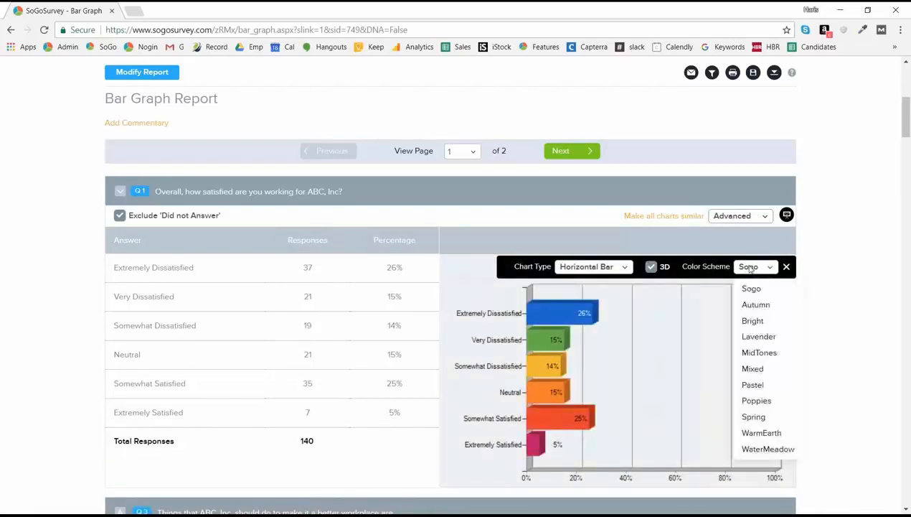
pyautogui.click(830, 313)
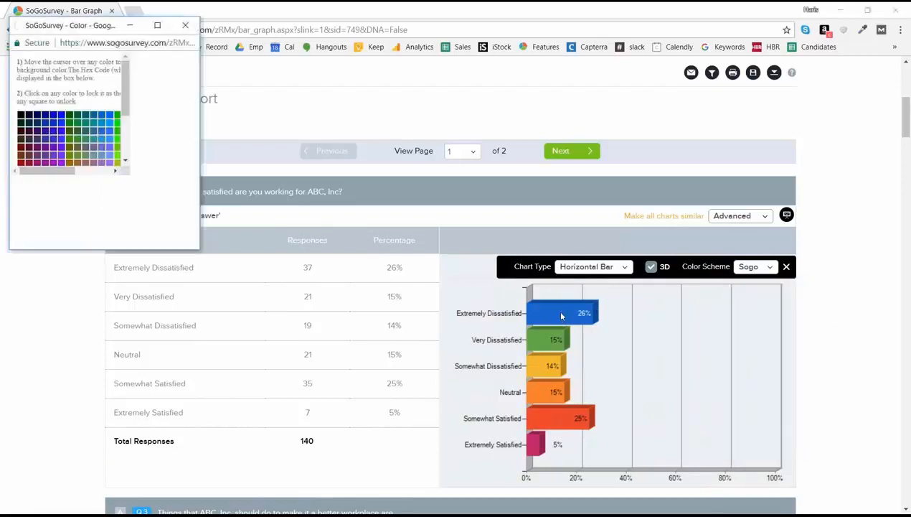
# Close the color window, try the Q1 chart as Pie, Cylinder and Radar charts, and return it to Horizontal Bar
pyautogui.click(185, 26)
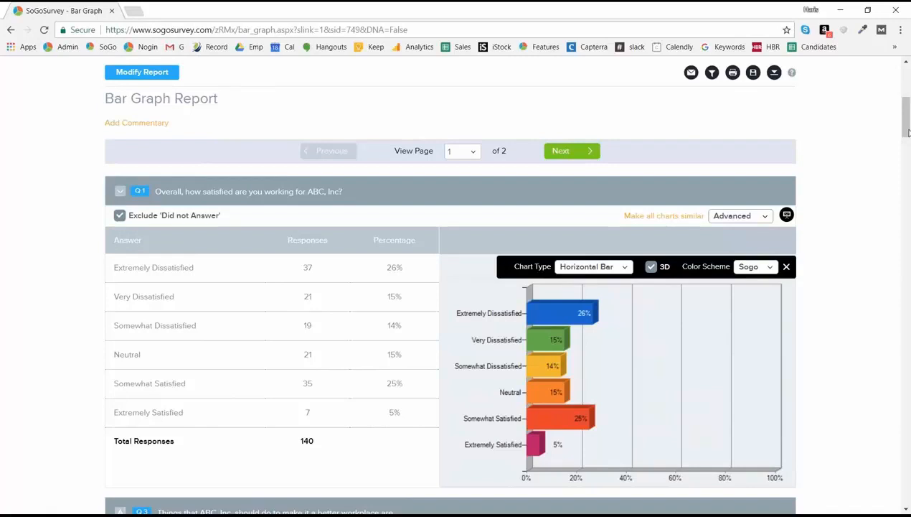
pyautogui.scroll(-1, 908, 131)
pyautogui.click(592, 218)
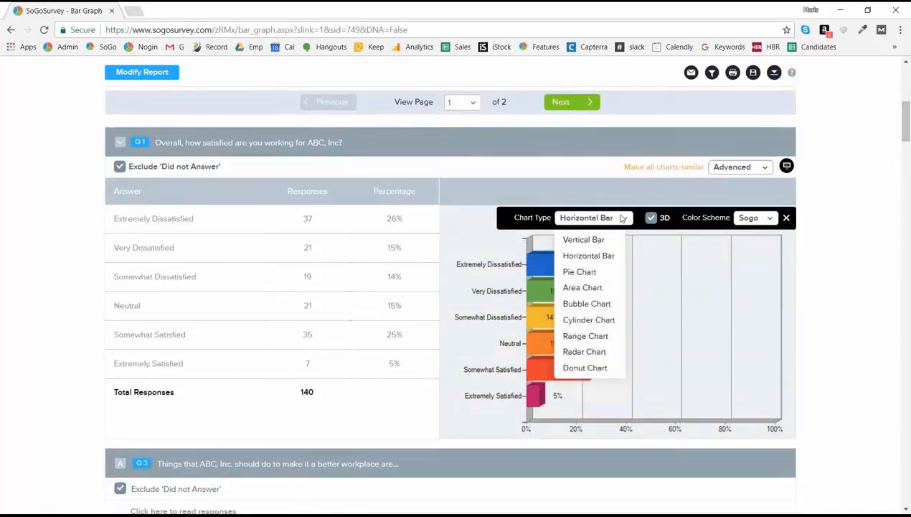
pyautogui.click(580, 271)
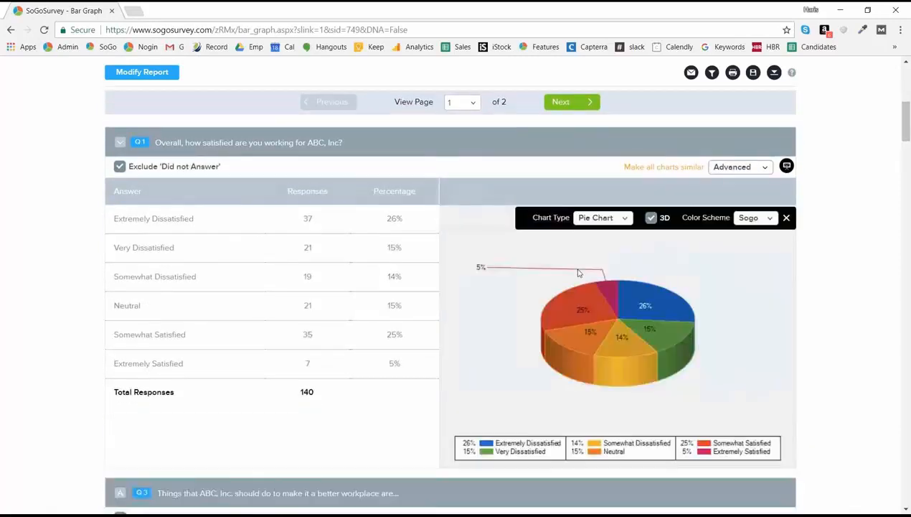
pyautogui.click(593, 222)
pyautogui.click(587, 319)
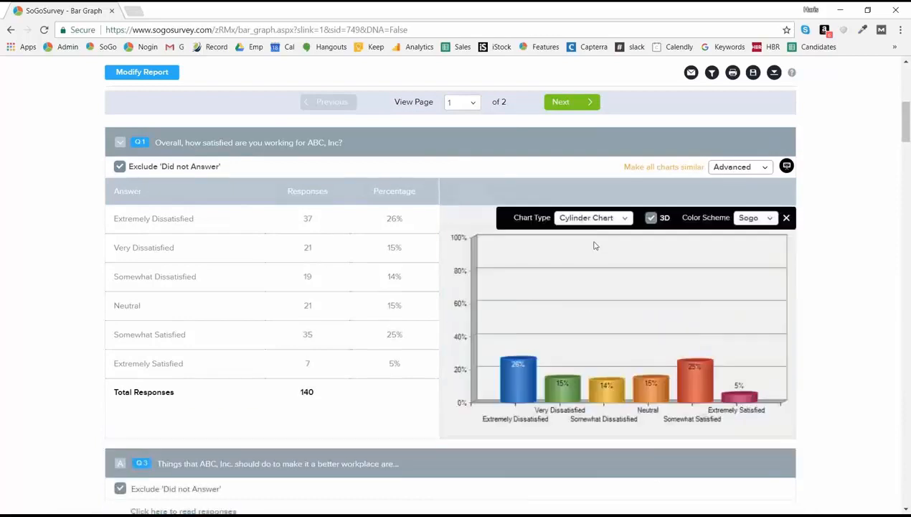
pyautogui.click(596, 222)
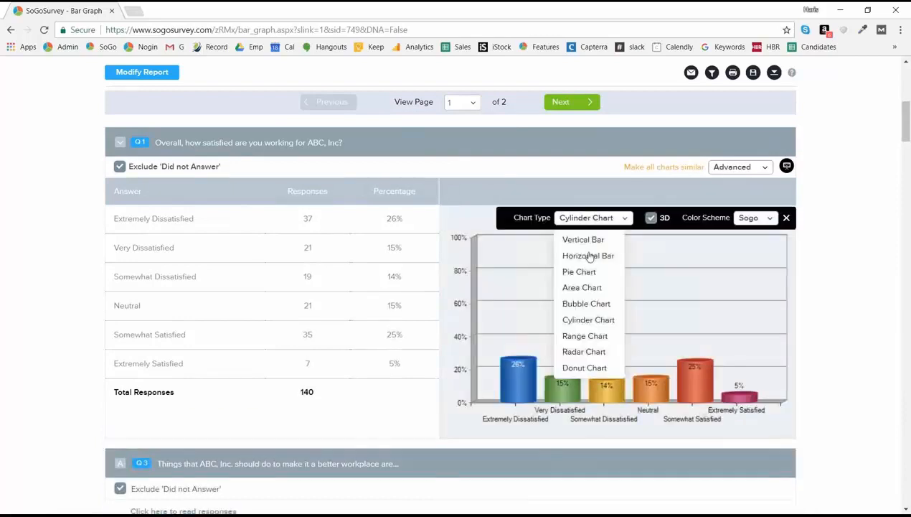
pyautogui.click(571, 352)
pyautogui.click(617, 219)
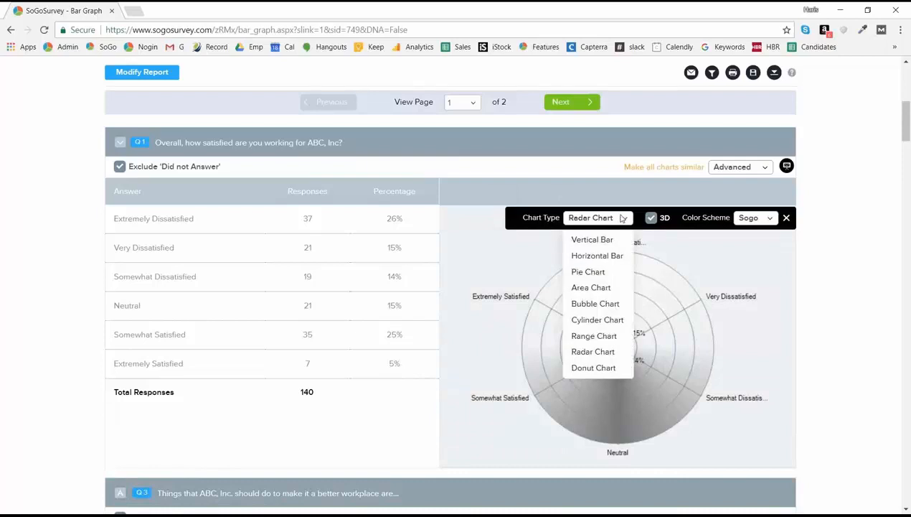
pyautogui.click(599, 258)
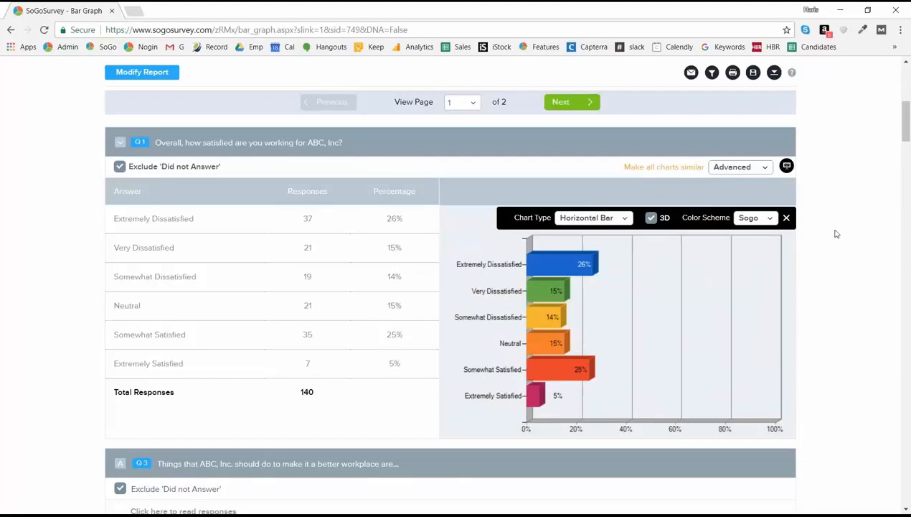
# Apply the Q1 chart's settings to all charts on every page of the report
pyautogui.moveTo(907, 132); pyautogui.dragTo(907, 138)
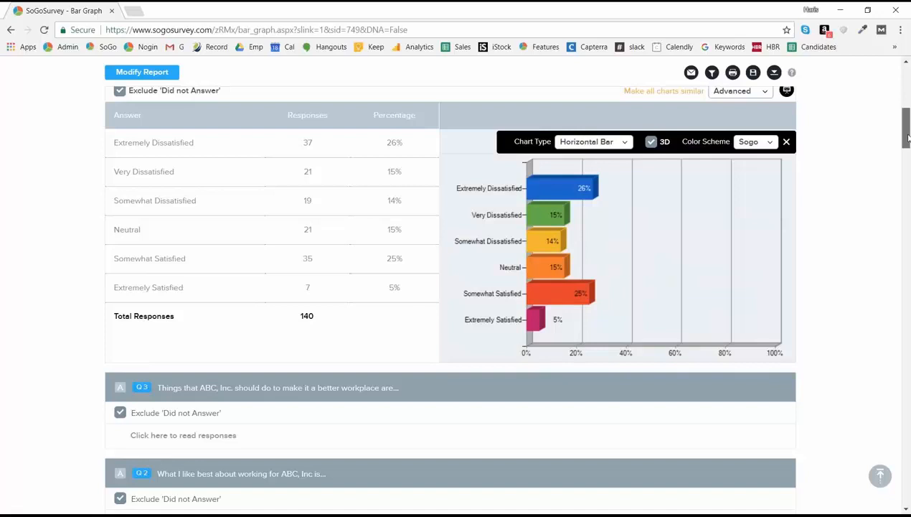
pyautogui.scroll(-1, 900, 202)
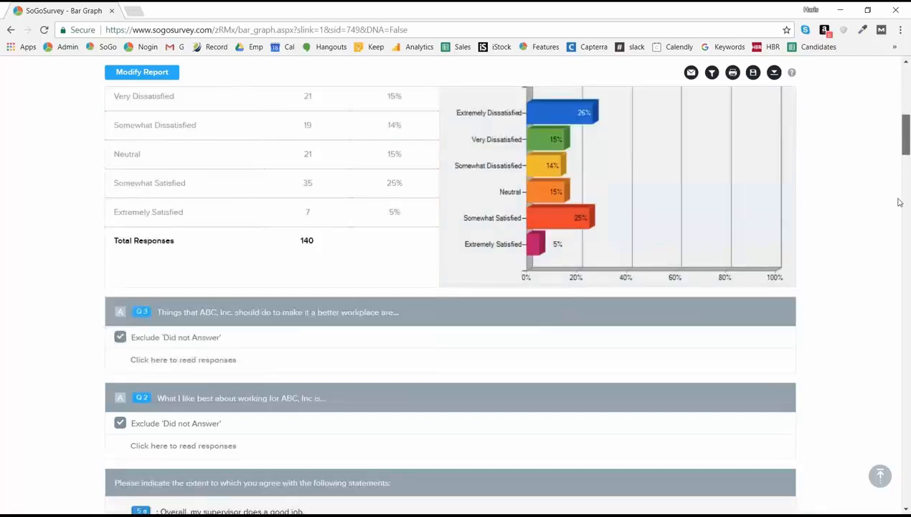
pyautogui.scroll(3, 900, 202)
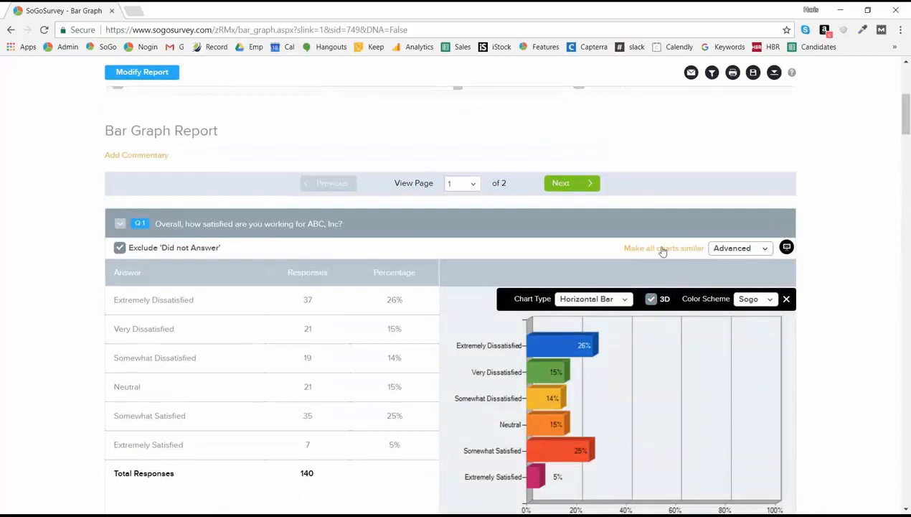
pyautogui.click(659, 249)
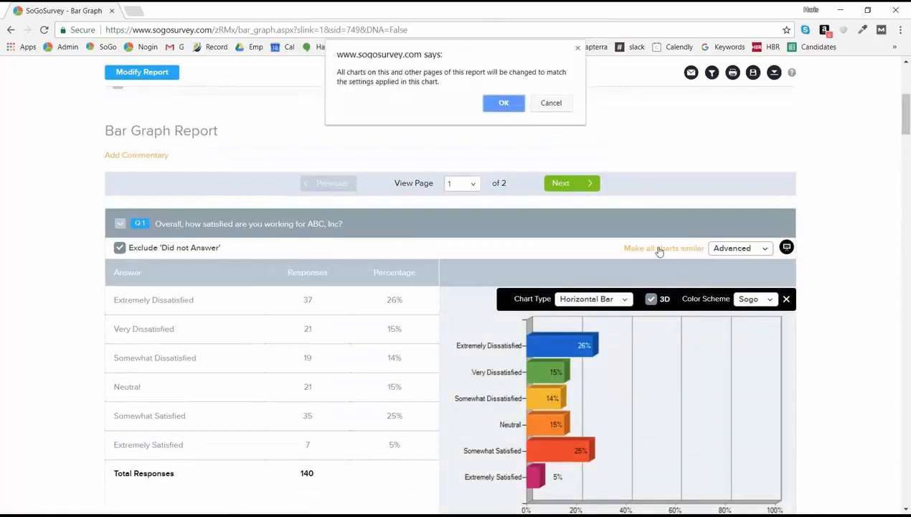
pyautogui.click(504, 102)
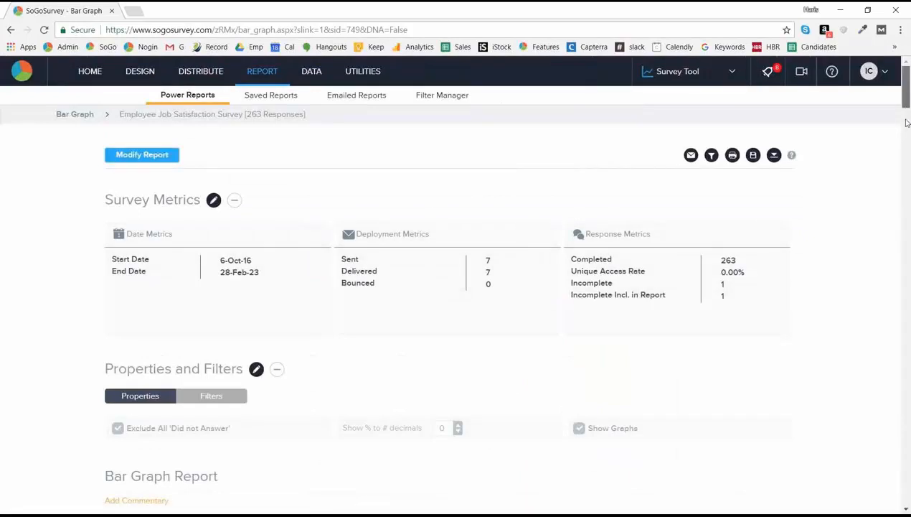
# Check the chart style of the other questions throughout the report
pyautogui.scroll(-5, 906, 179)
pyautogui.scroll(-10, 909, 216)
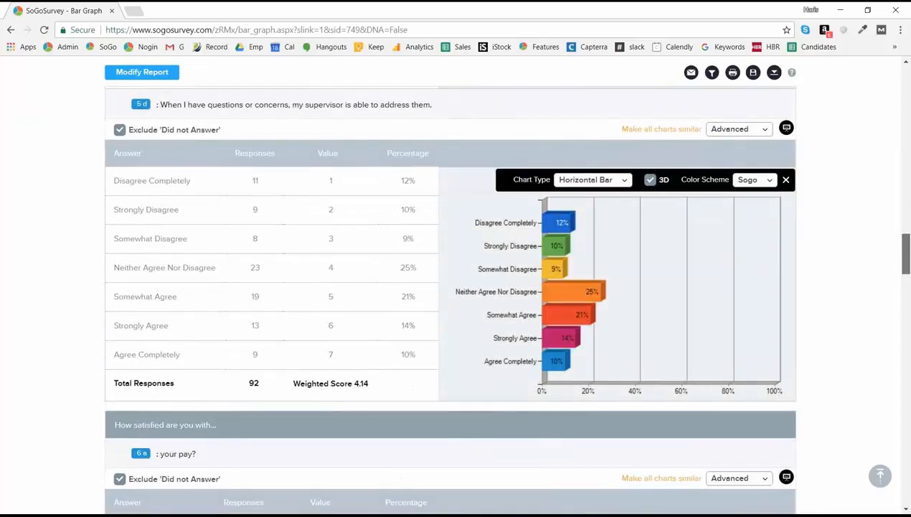
pyautogui.scroll(2, 899, 251)
pyautogui.scroll(-15, 460, 297)
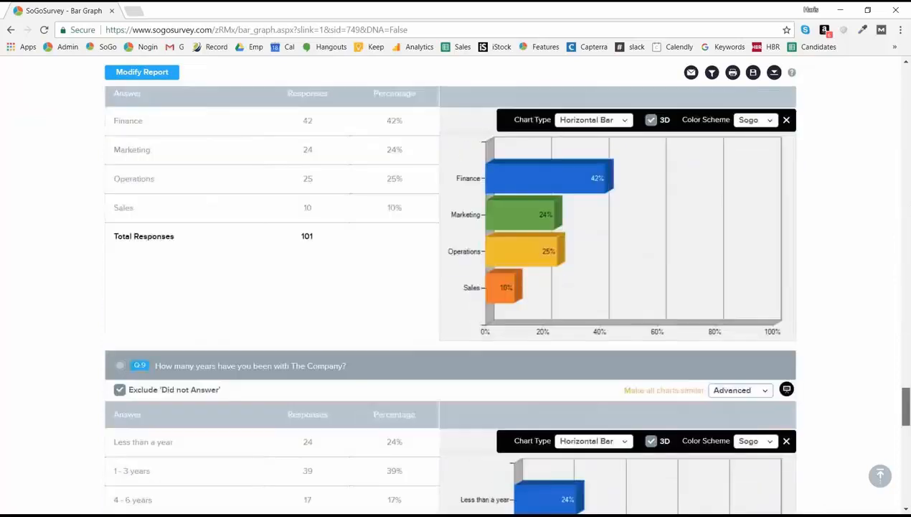
pyautogui.scroll(15, 459, 297)
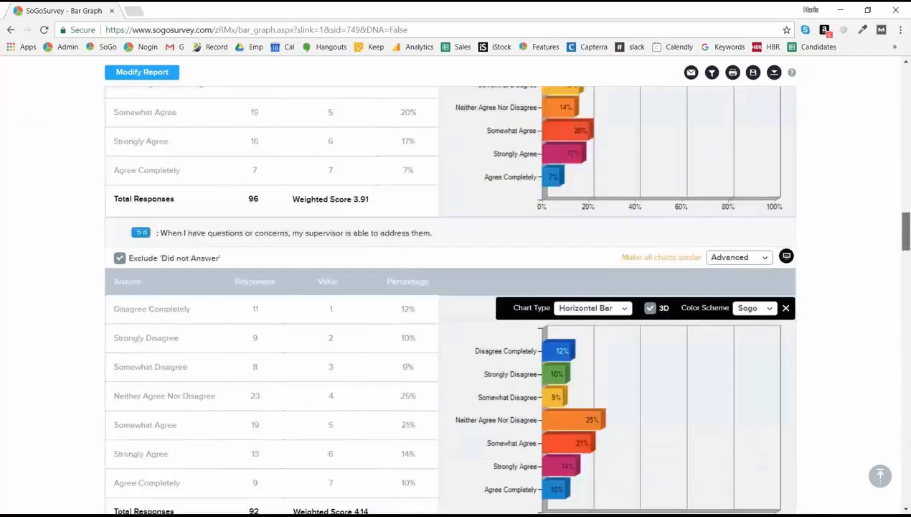
pyautogui.scroll(2, 459, 297)
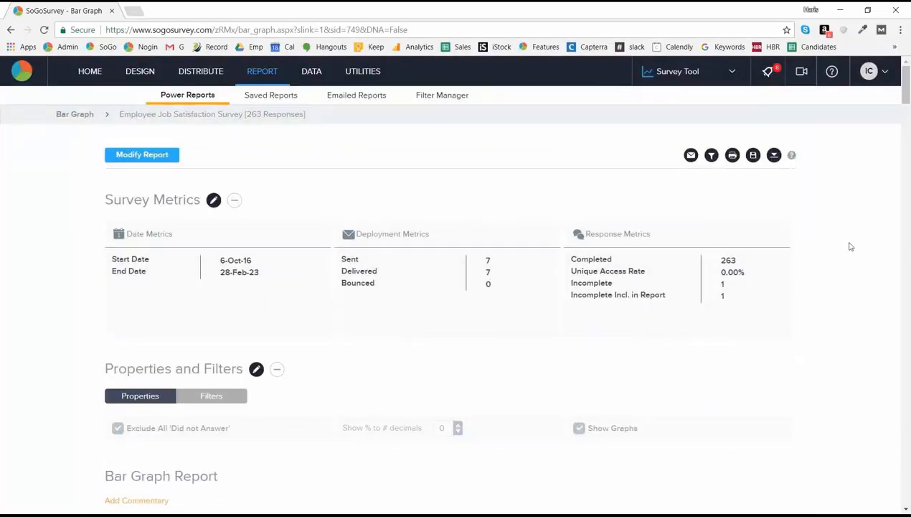
# Look over the report's export formats and save option, and open the form for sharing it by email
pyautogui.click(773, 156)
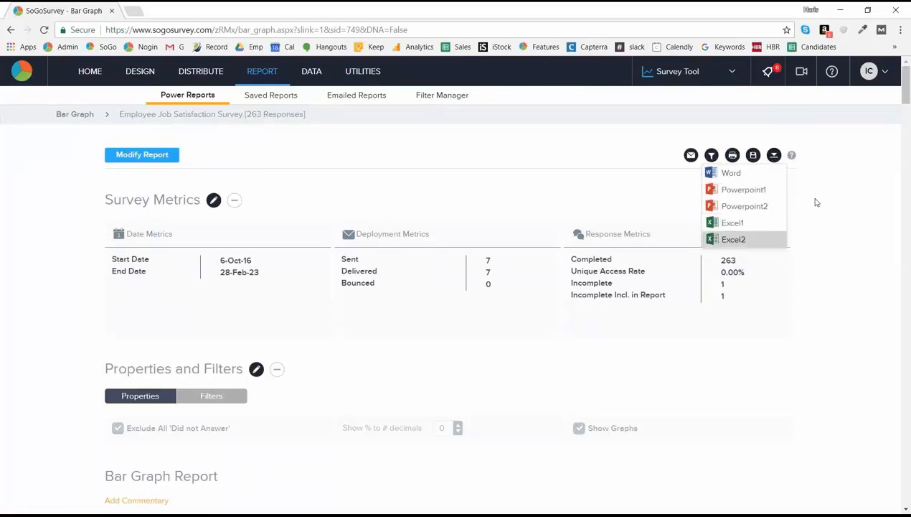
pyautogui.click(752, 156)
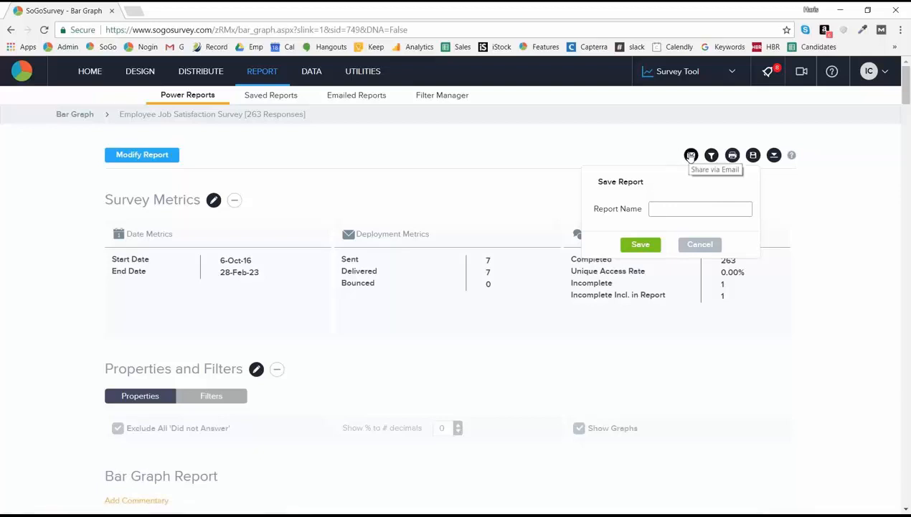
pyautogui.click(690, 155)
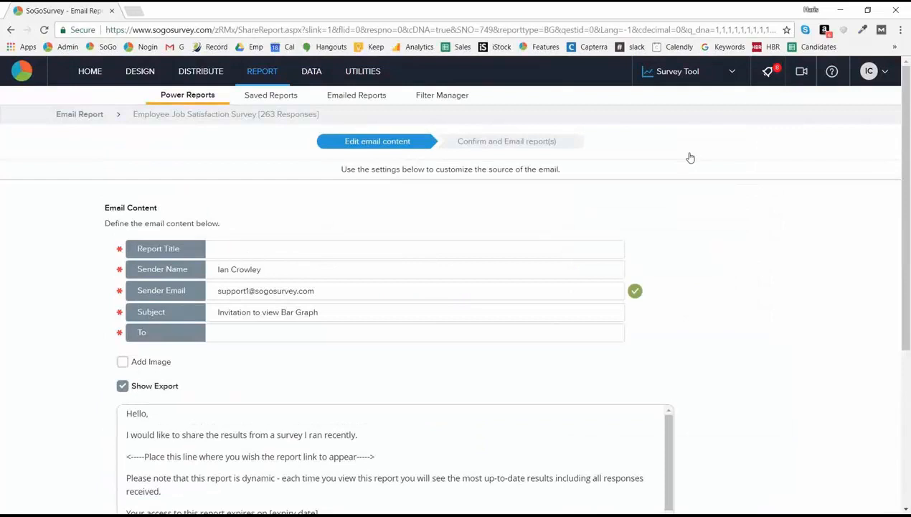
# Examine the report email's content fields, message text, expiry date calendar and color customization settings
pyautogui.click(333, 249)
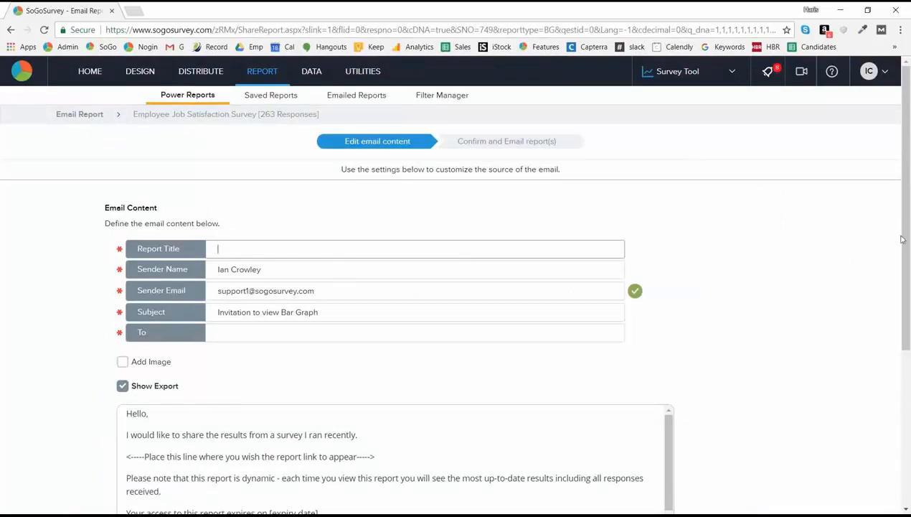
pyautogui.scroll(-3, 901, 365)
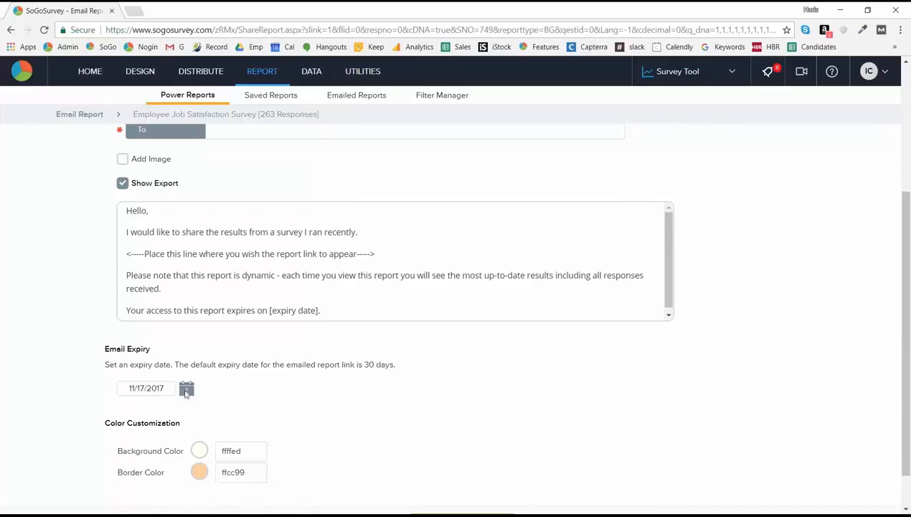
pyautogui.click(185, 391)
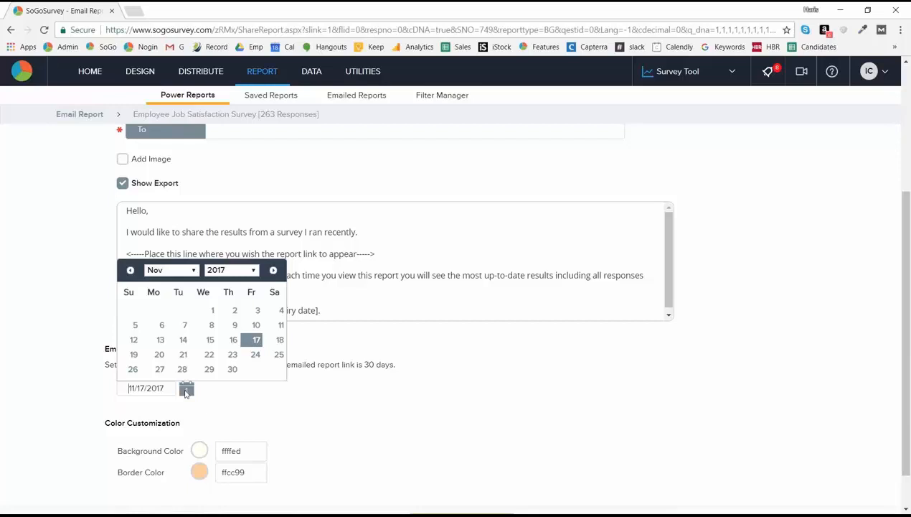
pyautogui.click(452, 383)
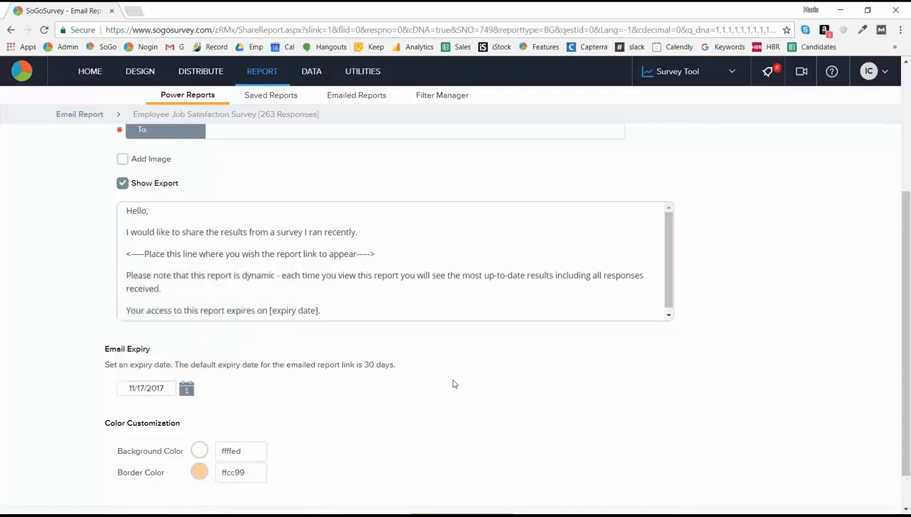
pyautogui.moveTo(908, 294); pyautogui.dragTo(908, 146)
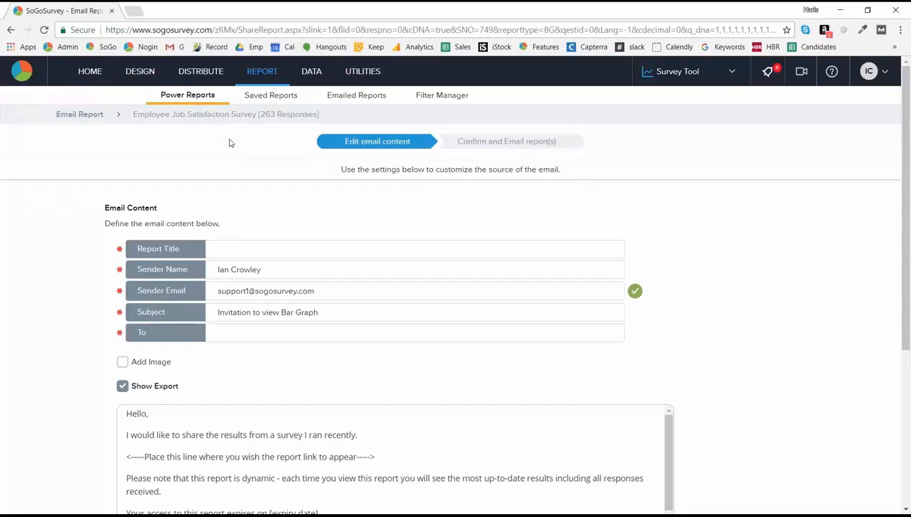
# Return to the report list and start a Conditional frequency report for the Employee Job Satisfaction Survey
pyautogui.click(263, 73)
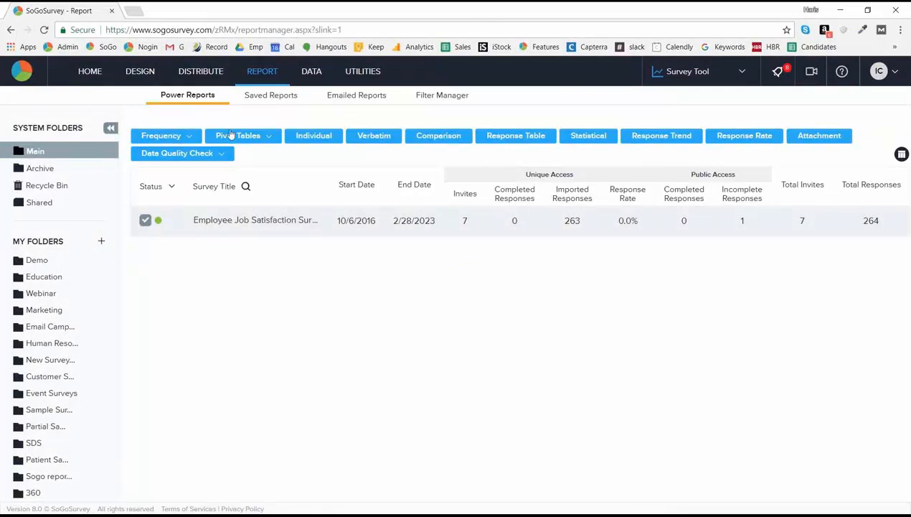
pyautogui.click(189, 142)
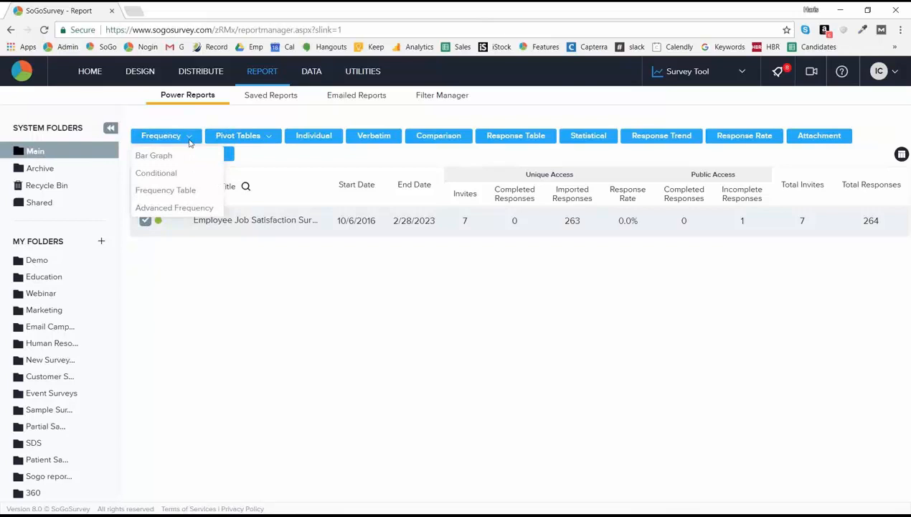
pyautogui.click(165, 175)
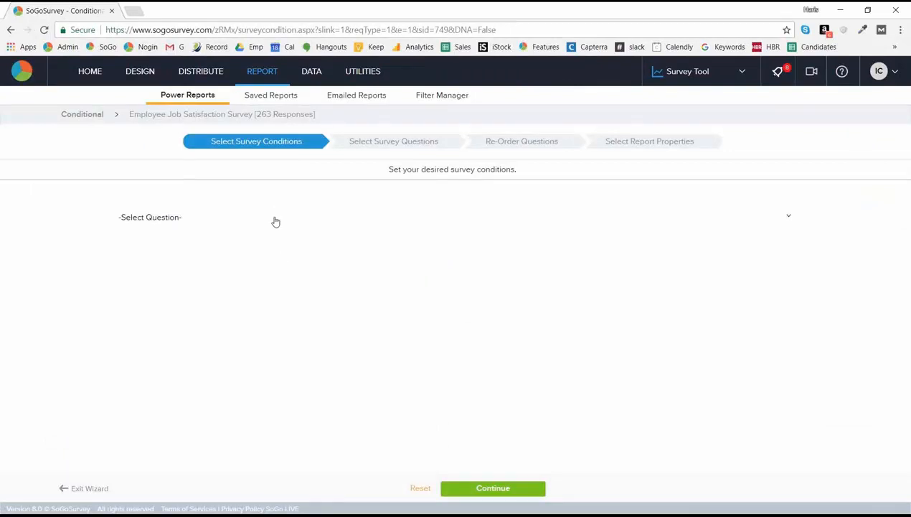
# Add a survey condition where Q8, 'In which department do you work?', is Finance
pyautogui.click(276, 222)
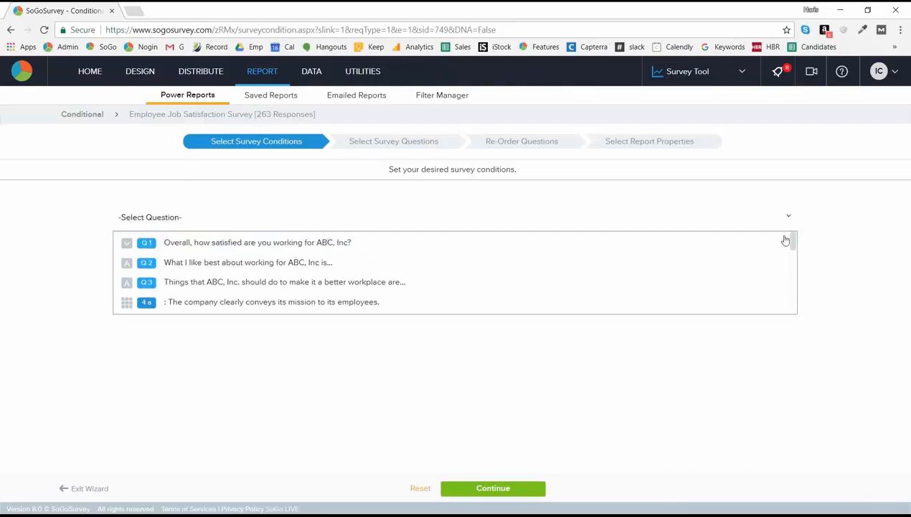
pyautogui.moveTo(793, 238); pyautogui.dragTo(798, 302)
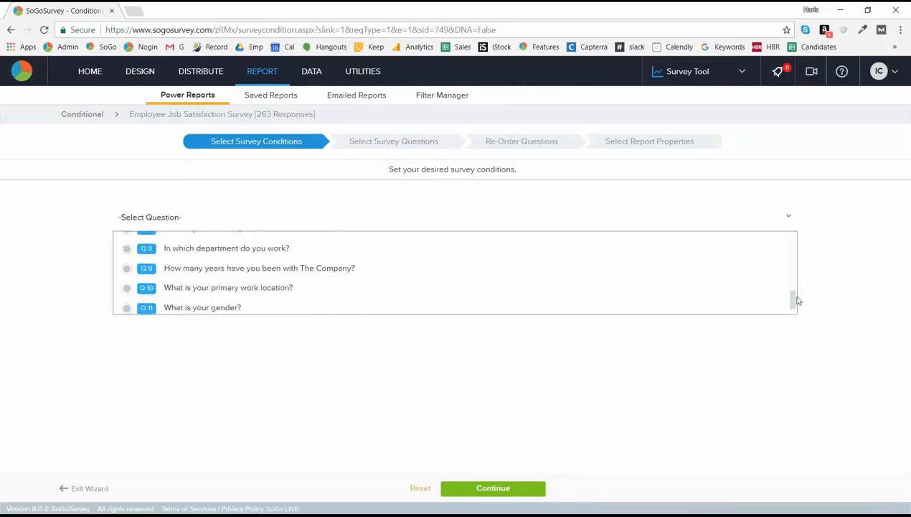
pyautogui.click(797, 301)
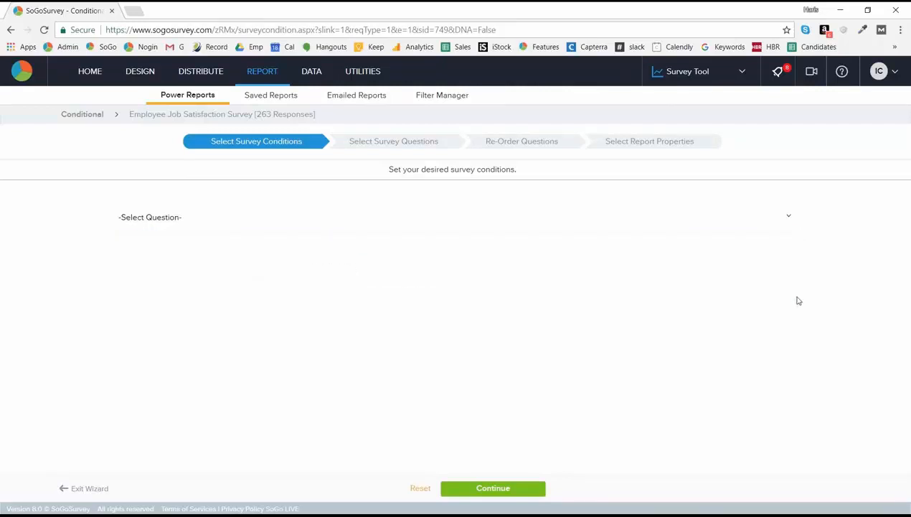
pyautogui.click(788, 218)
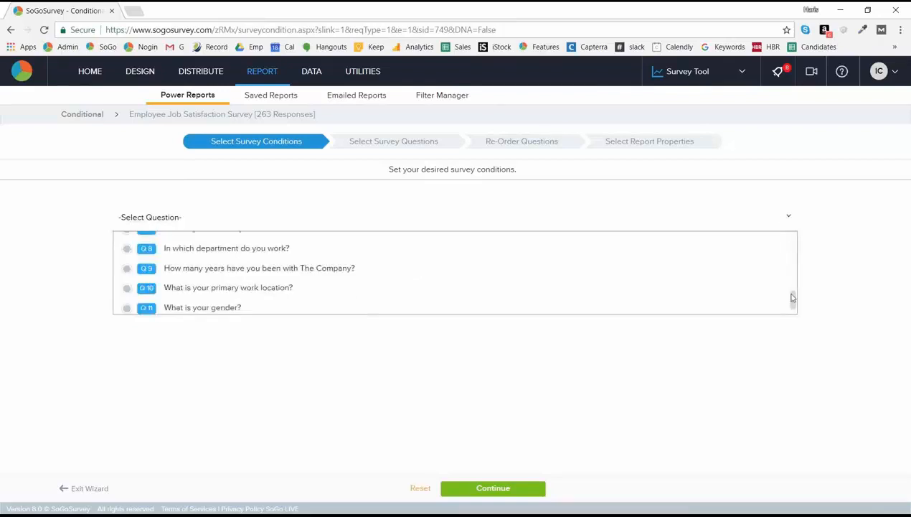
pyautogui.click(318, 246)
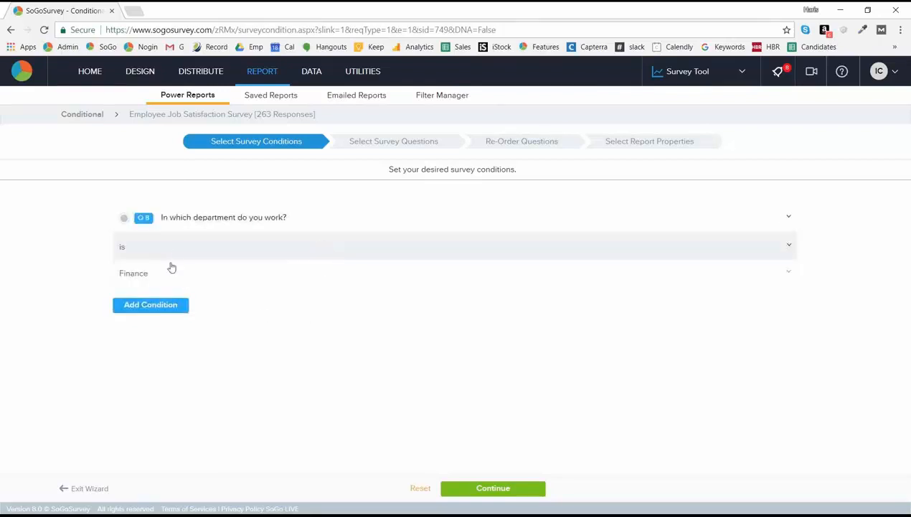
pyautogui.click(170, 302)
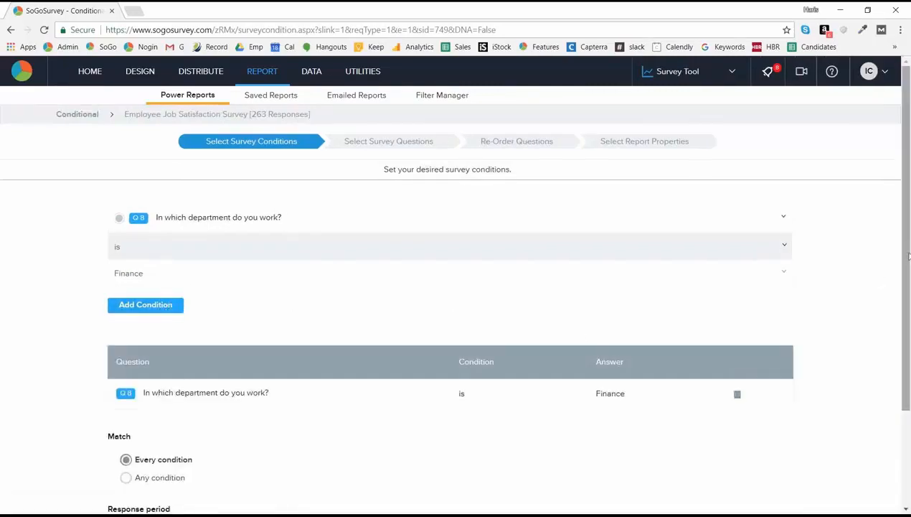
# Add a second survey condition where Q8, 'In which department do you work?', is Sales
pyautogui.scroll(-2, 908, 258)
pyautogui.scroll(2, 908, 260)
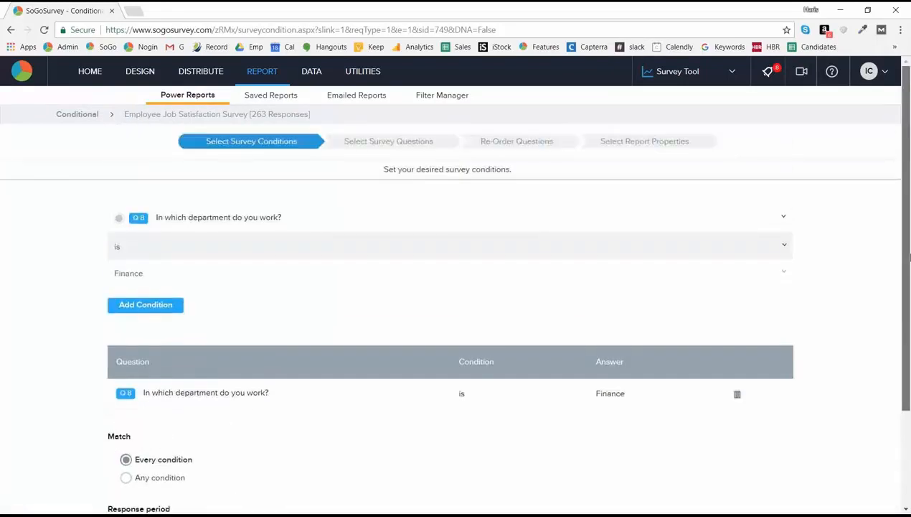
pyautogui.click(345, 276)
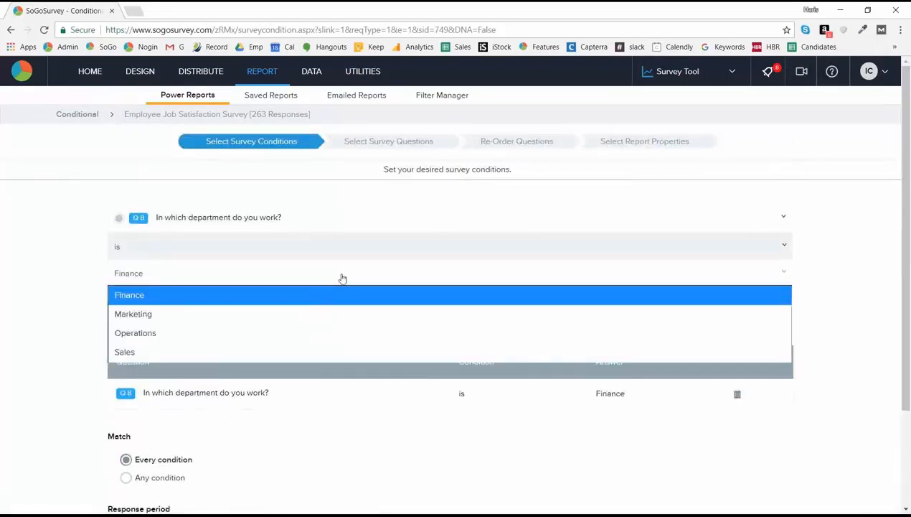
pyautogui.click(281, 358)
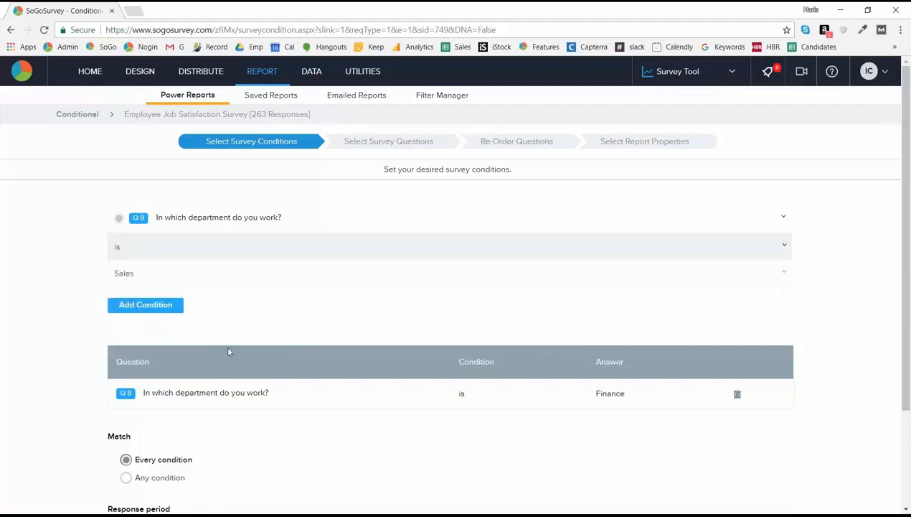
pyautogui.click(158, 305)
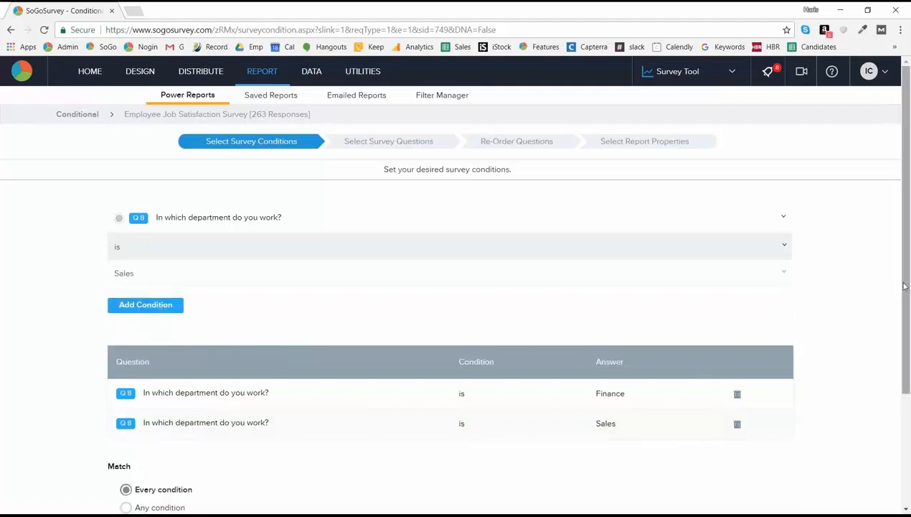
# Set the conditions to match any condition, keep the response period at All, and continue to question selection
pyautogui.moveTo(907, 331); pyautogui.dragTo(908, 406)
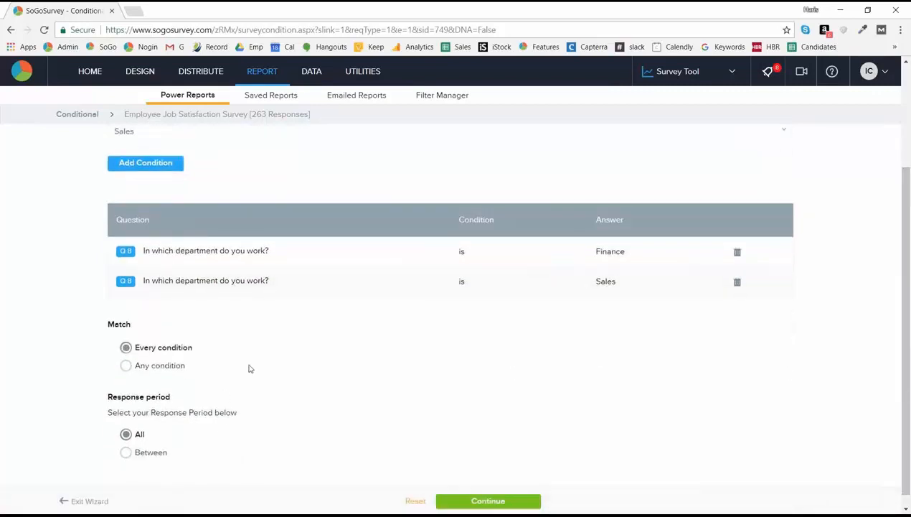
pyautogui.click(126, 367)
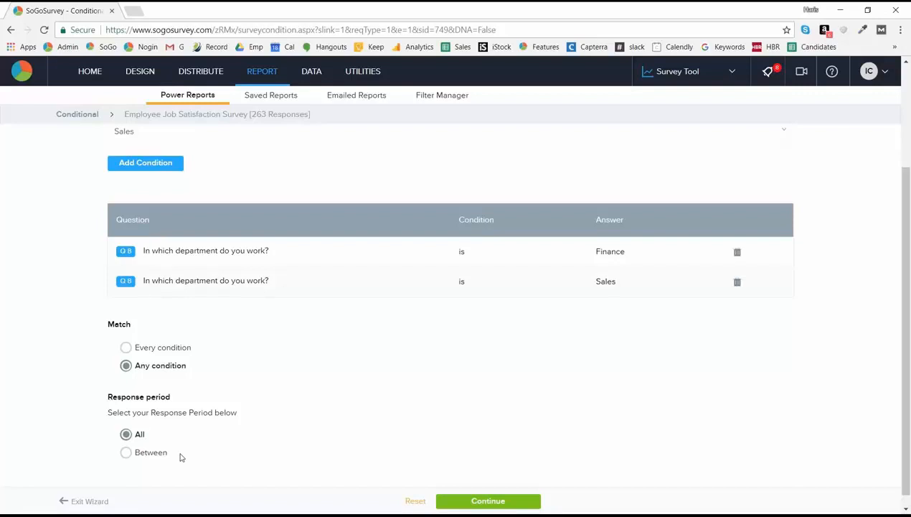
pyautogui.click(154, 453)
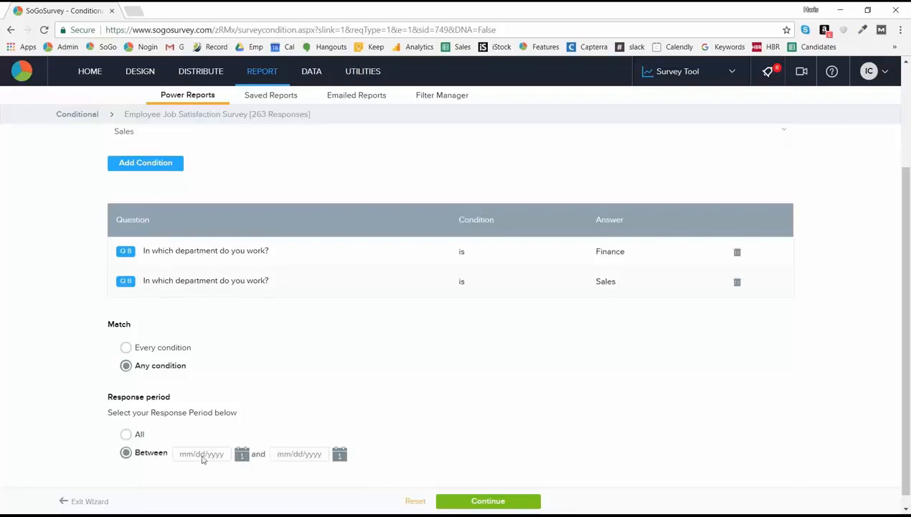
pyautogui.click(138, 434)
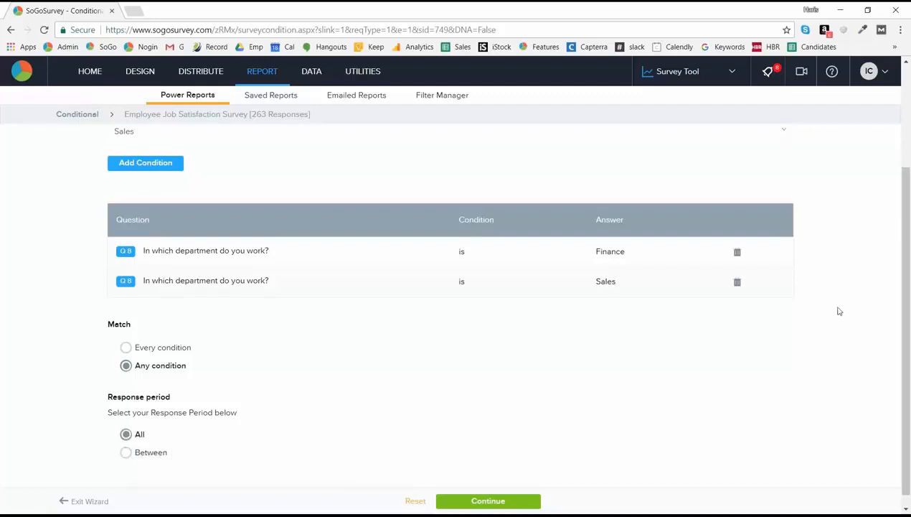
pyautogui.scroll(-1, 900, 323)
pyautogui.click(522, 494)
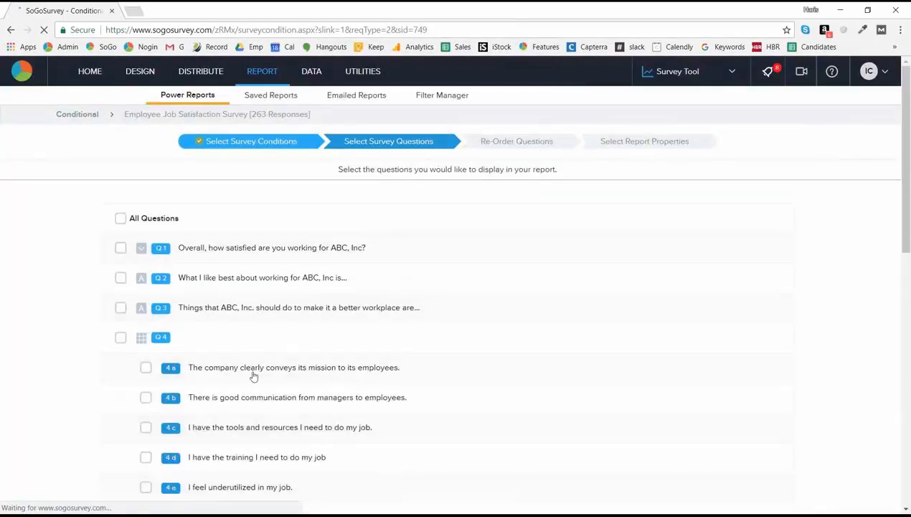
# Include all survey questions in the Conditional report in their existing order and proceed to the report properties
pyautogui.click(121, 219)
pyautogui.scroll(-10, 451, 351)
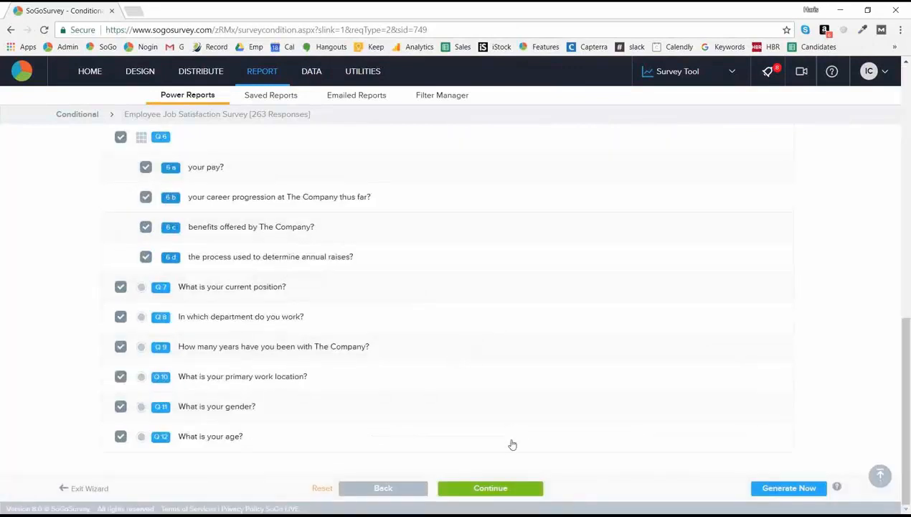
pyautogui.click(491, 488)
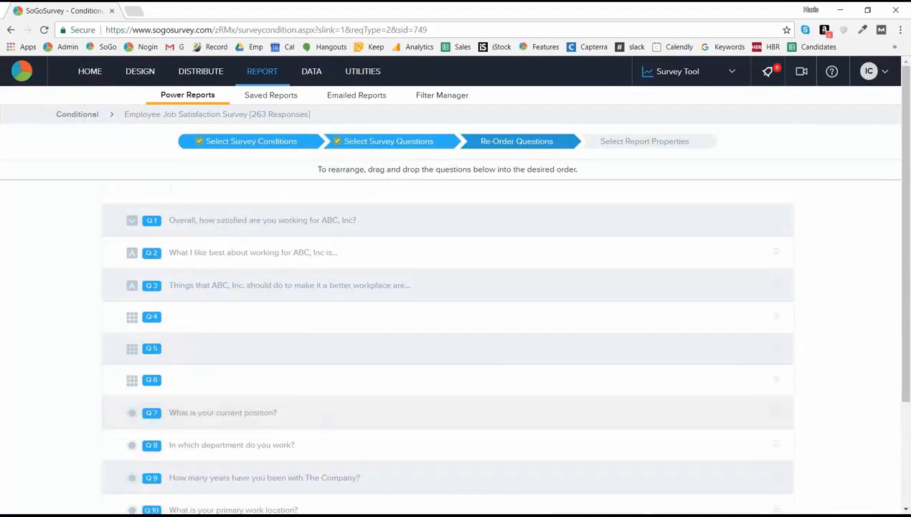
pyautogui.scroll(-2, 901, 461)
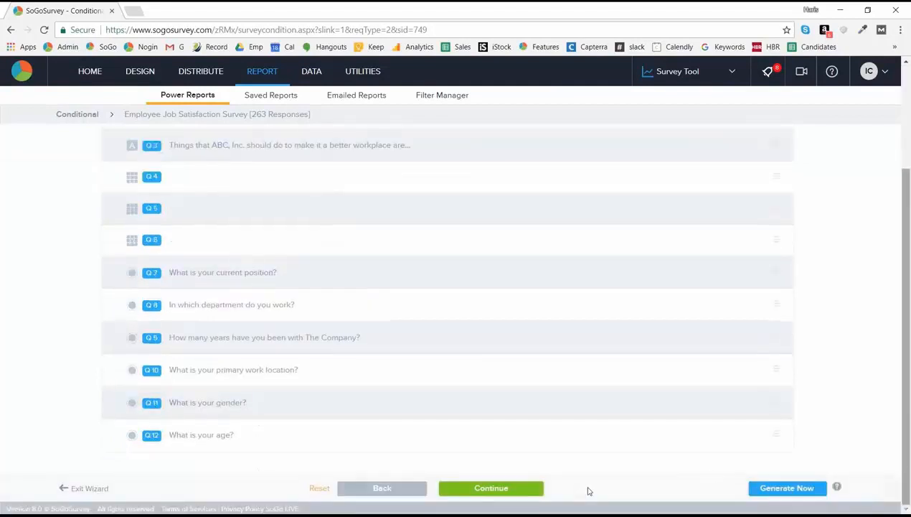
pyautogui.click(491, 488)
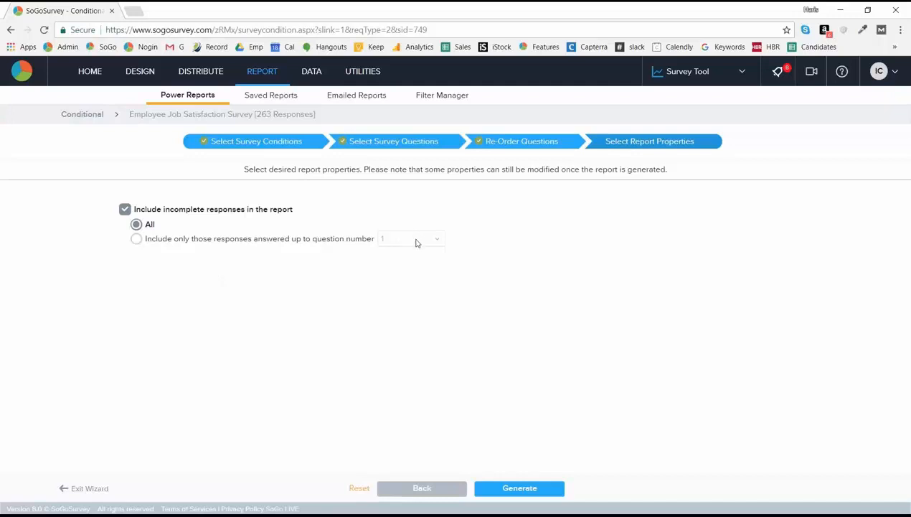
# Include only incomplete responses answered up to a chosen question number, and generate the Conditional report
pyautogui.click(136, 239)
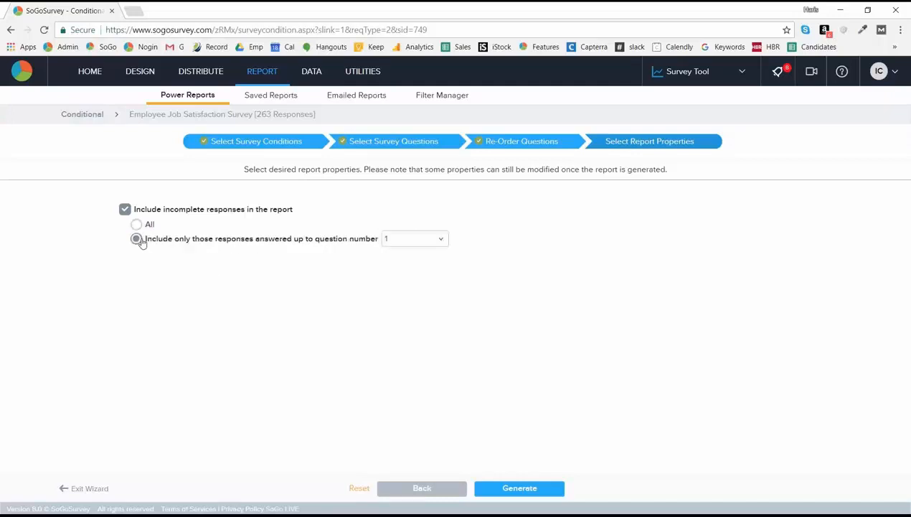
pyautogui.click(410, 242)
pyautogui.click(421, 428)
pyautogui.click(522, 494)
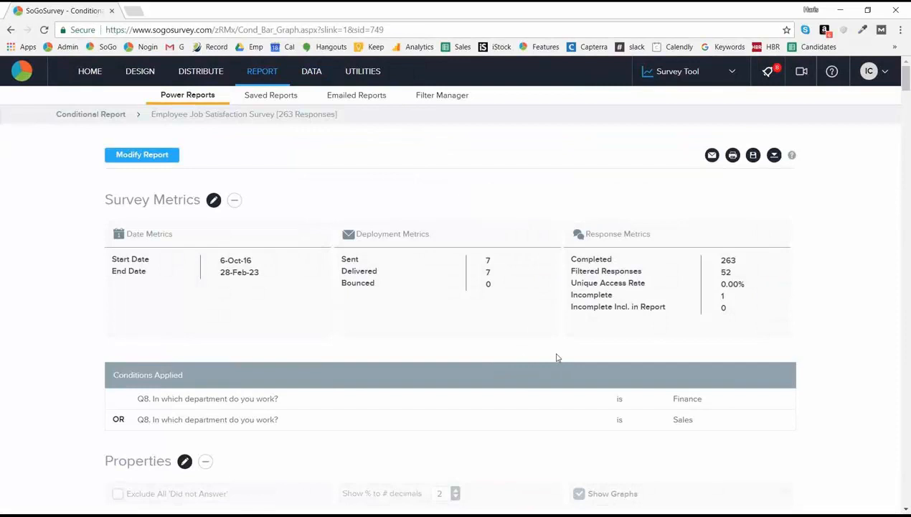
# Review the Conditional report's response metrics, applied conditions, Q1 results and chart type options
pyautogui.doubleClick(730, 262)
pyautogui.doubleClick(722, 296)
pyautogui.scroll(-2, 723, 296)
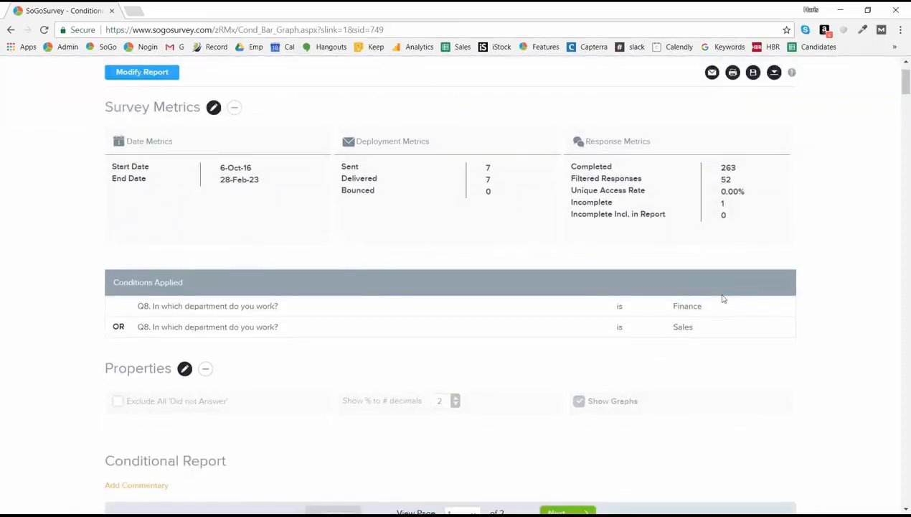
pyautogui.scroll(-1, 722, 297)
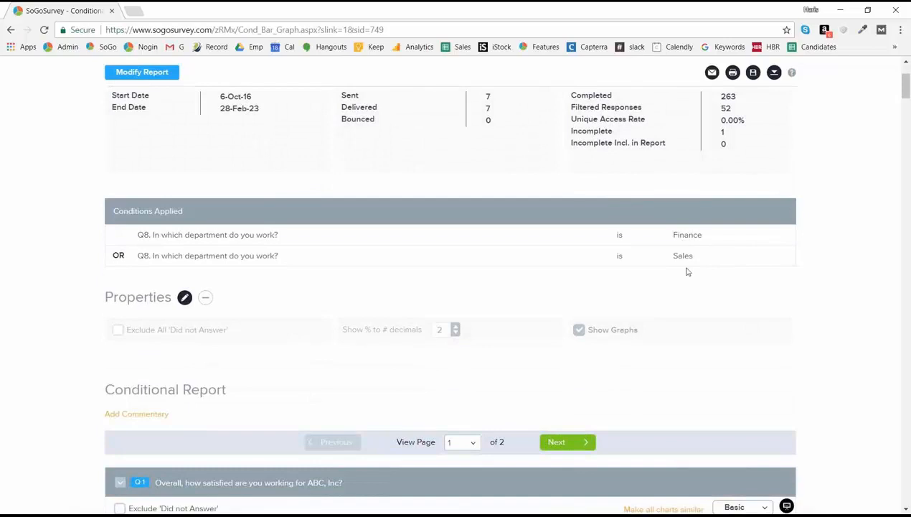
pyautogui.scroll(-3, 686, 271)
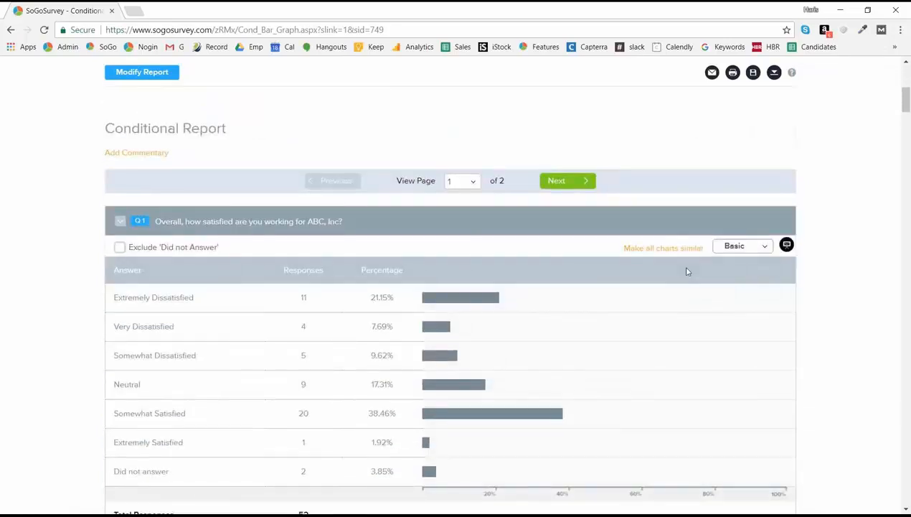
pyautogui.click(748, 247)
pyautogui.click(873, 251)
pyautogui.moveTo(907, 105); pyautogui.dragTo(907, 81)
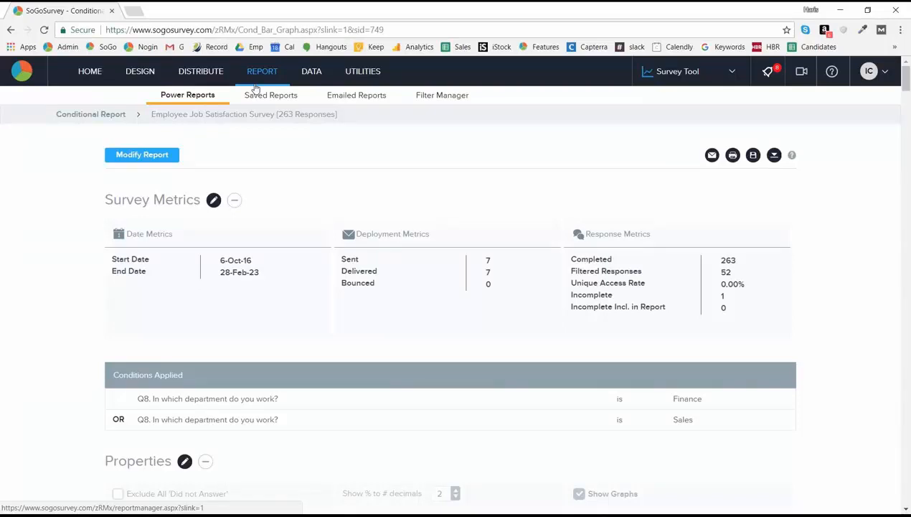
# Open a new filter for the Employee Job Satisfaction Survey in the Filter Manager and look through the questions available for conditions
pyautogui.click(444, 98)
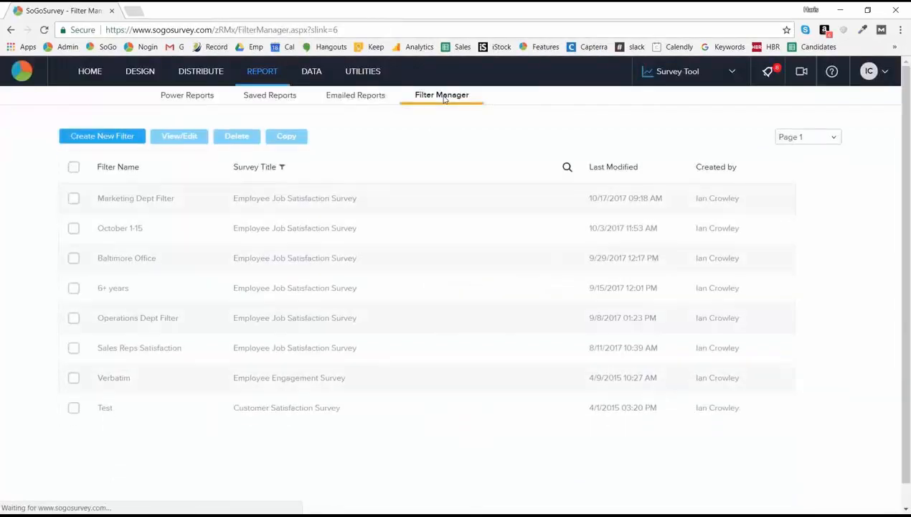
pyautogui.click(125, 140)
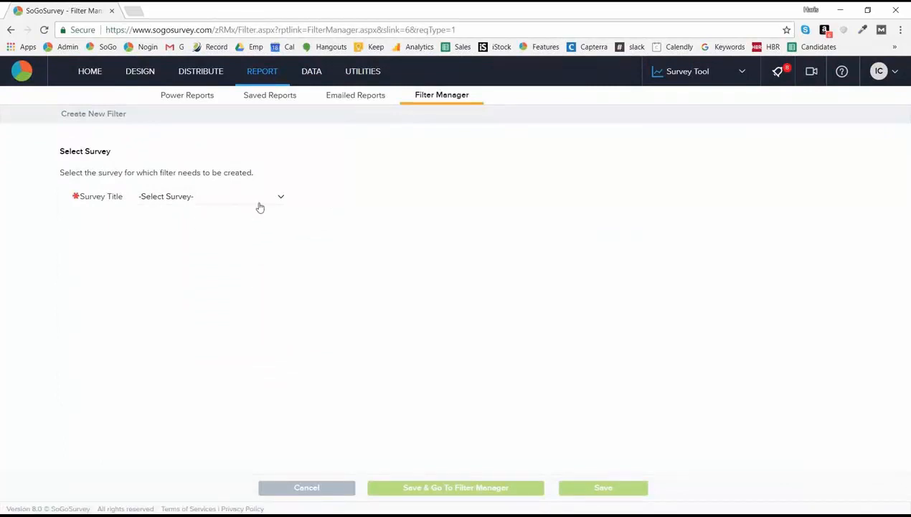
pyautogui.click(260, 207)
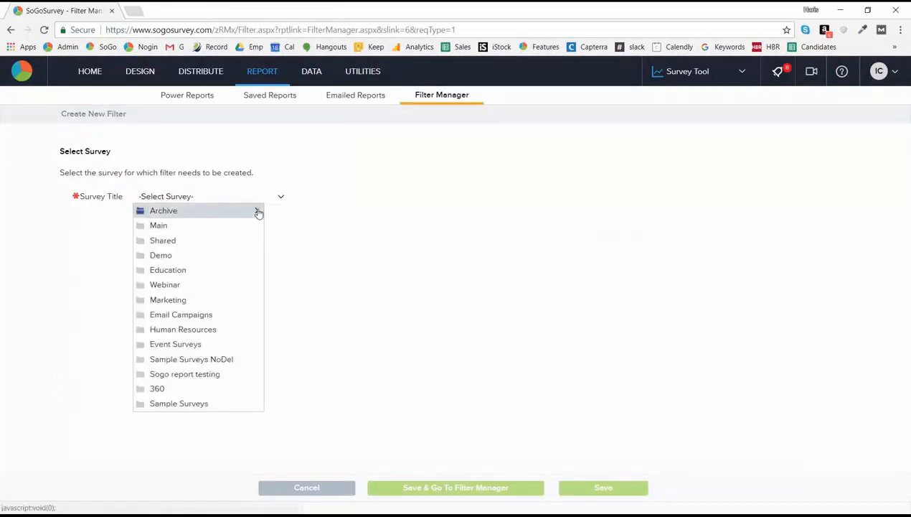
pyautogui.moveTo(251, 225)
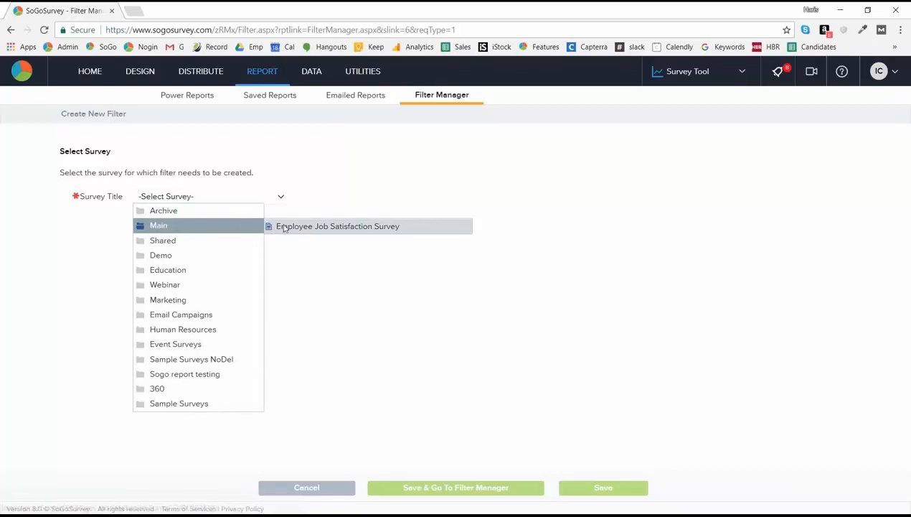
pyautogui.click(284, 227)
pyautogui.click(249, 264)
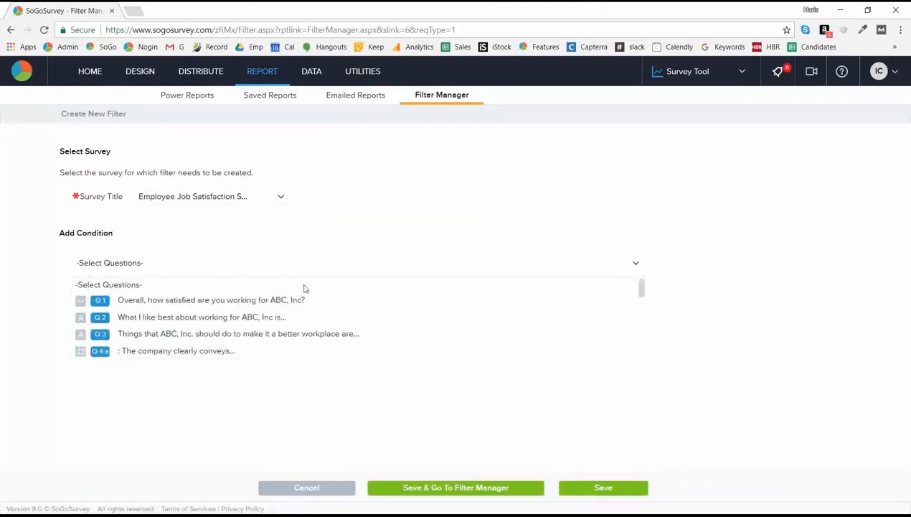
pyautogui.moveTo(643, 292); pyautogui.dragTo(630, 321)
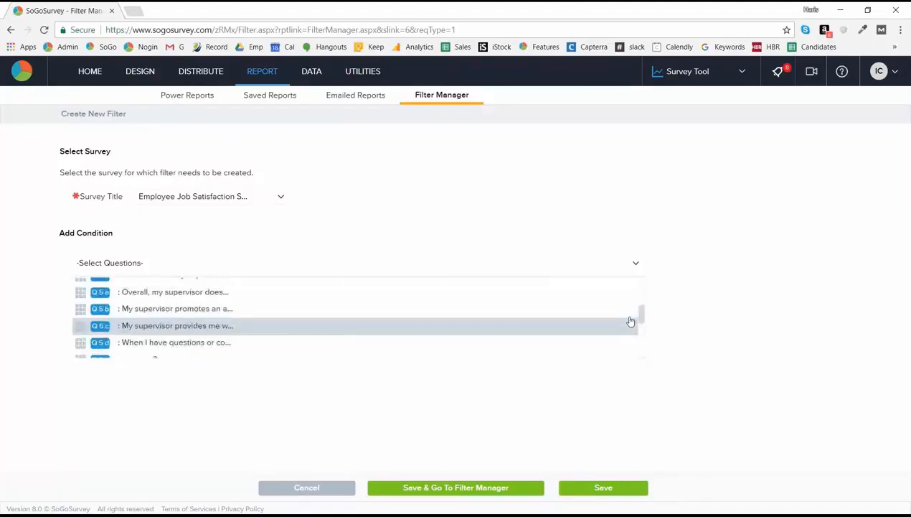
pyautogui.click(683, 310)
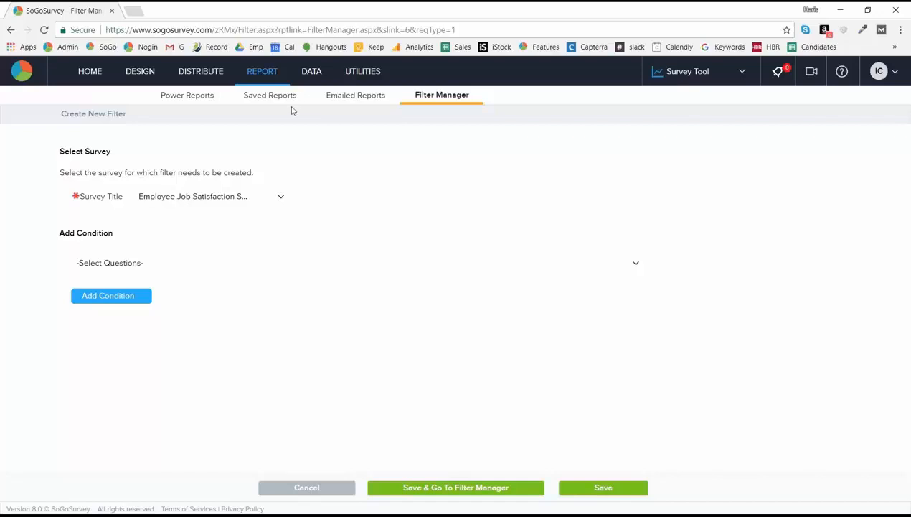
# Return to the report list and start an Advanced Frequency report for the Employee Job Satisfaction Survey
pyautogui.click(263, 72)
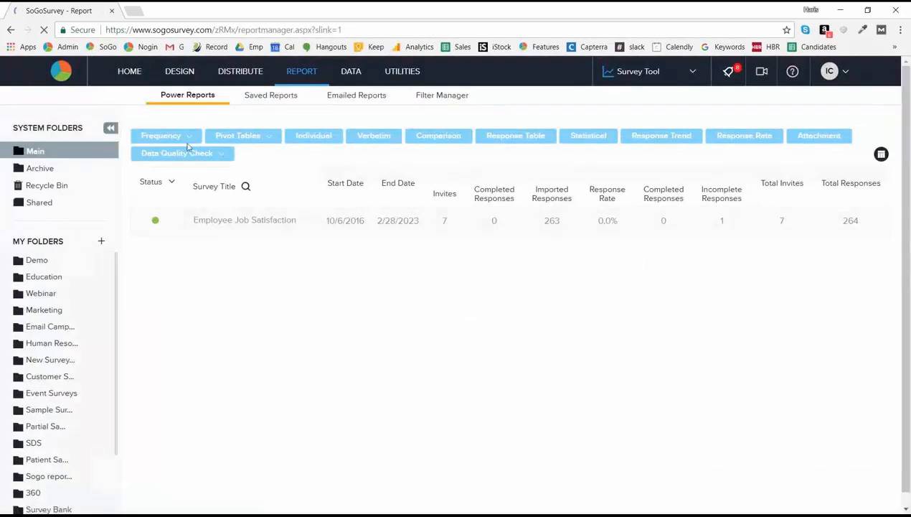
pyautogui.click(144, 223)
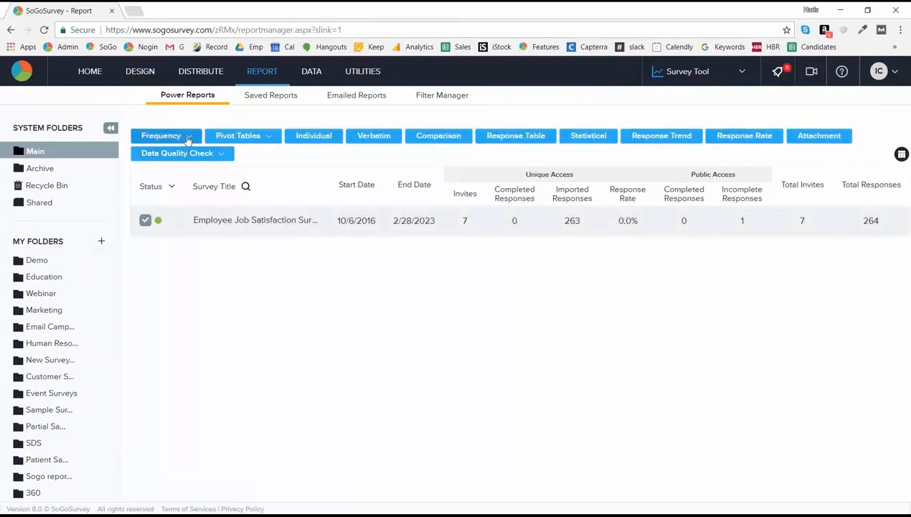
pyautogui.click(166, 137)
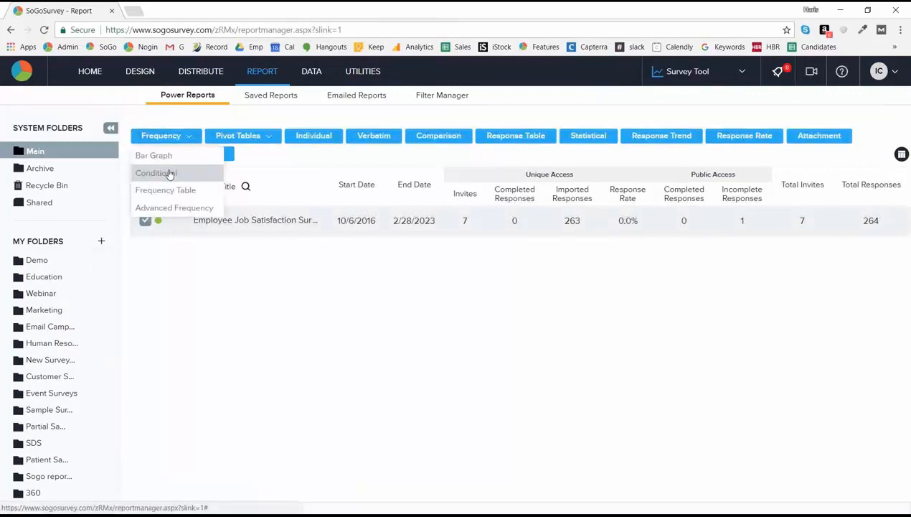
pyautogui.click(183, 208)
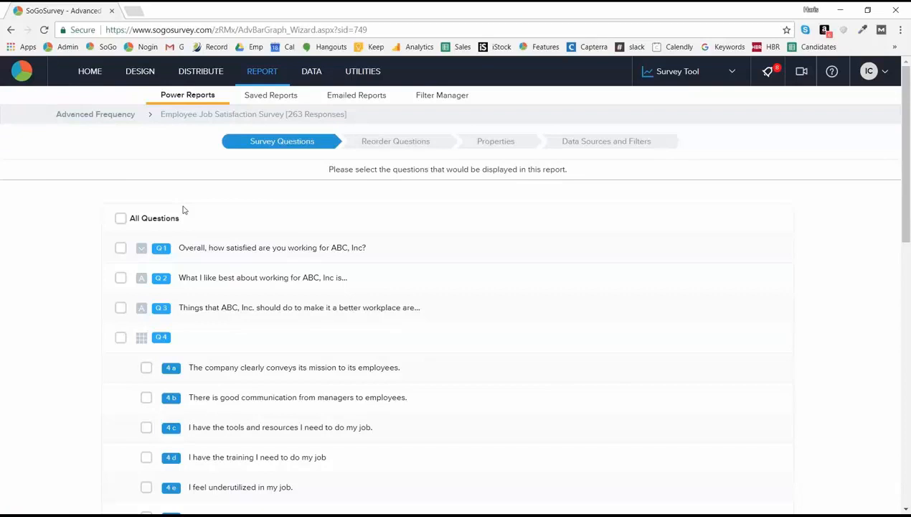
# Include all questions except the Q4 group in the Advanced Frequency report, without metadata, and continue to question reordering
pyautogui.click(121, 218)
pyautogui.scroll(-15, 122, 221)
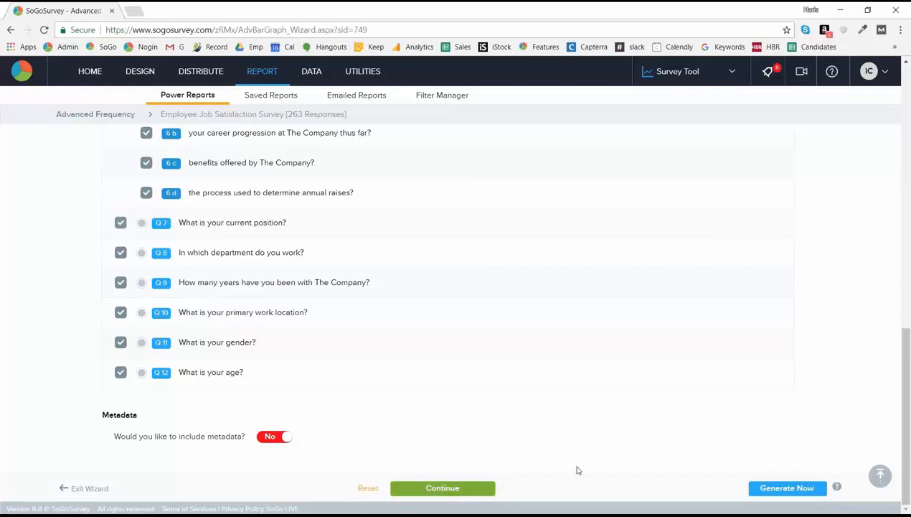
pyautogui.moveTo(903, 450); pyautogui.dragTo(908, 251)
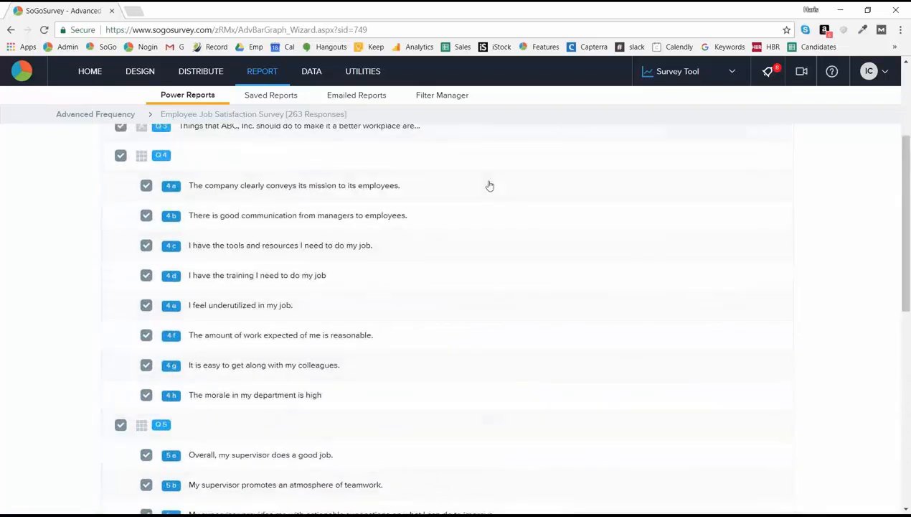
pyautogui.click(120, 155)
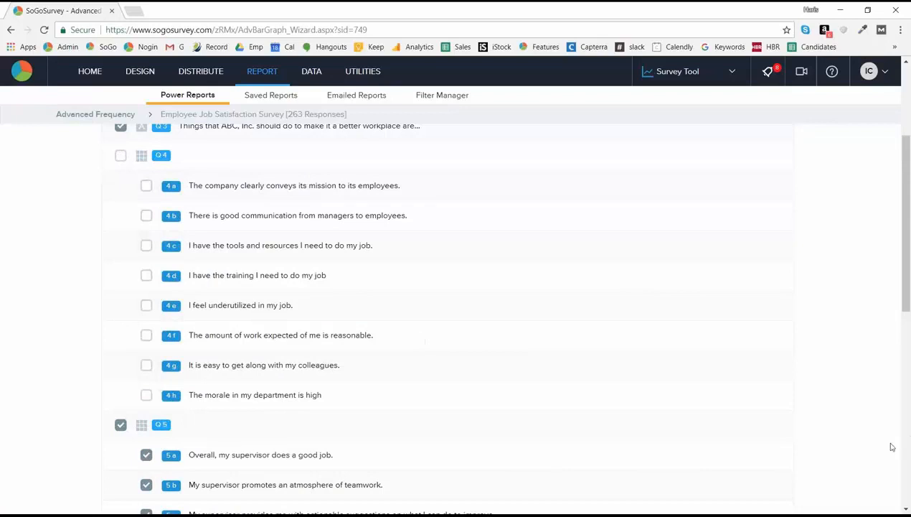
pyautogui.click(905, 471)
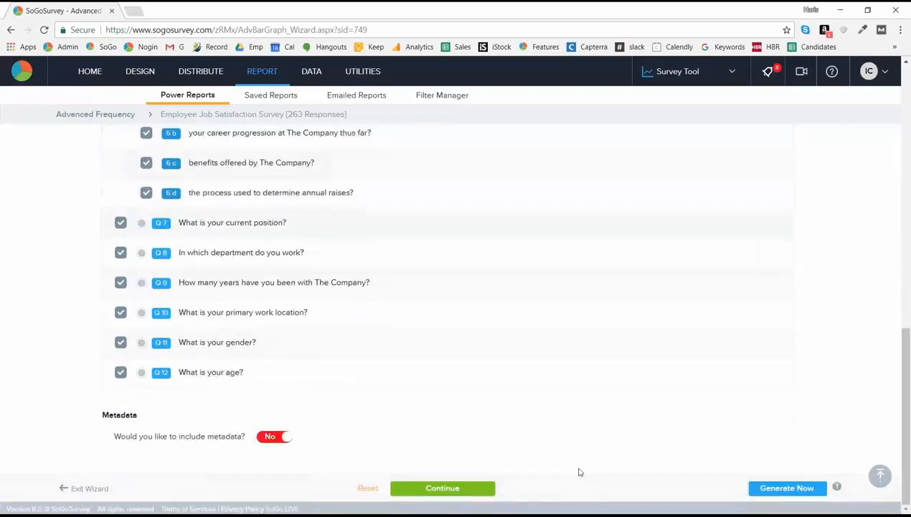
pyautogui.click(433, 489)
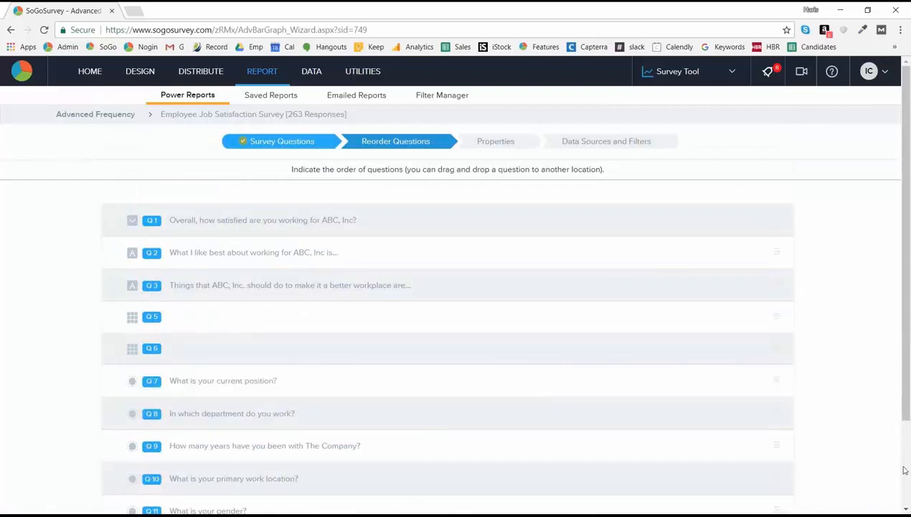
# Accept the question order, continue to the report properties, and check the percentage basis options, keeping # Responses to each question
pyautogui.scroll(-2, 907, 468)
pyautogui.click(500, 490)
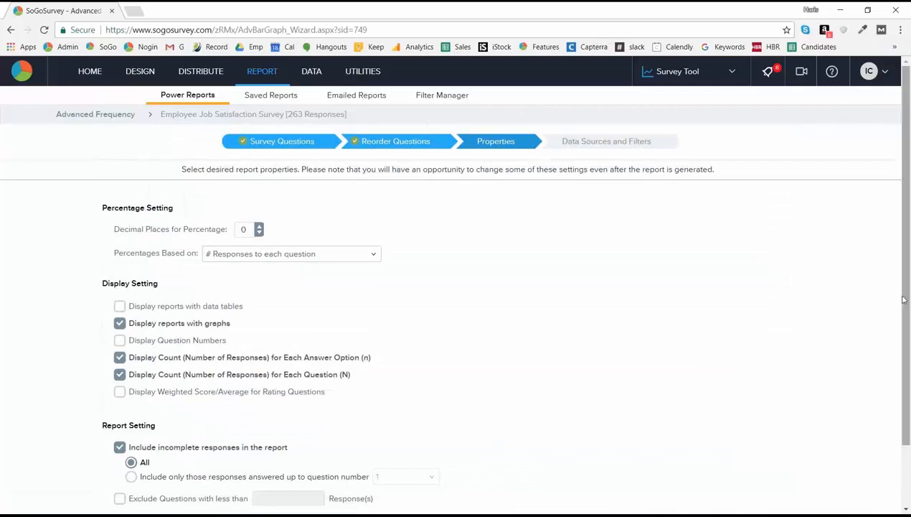
pyautogui.scroll(-1, 907, 304)
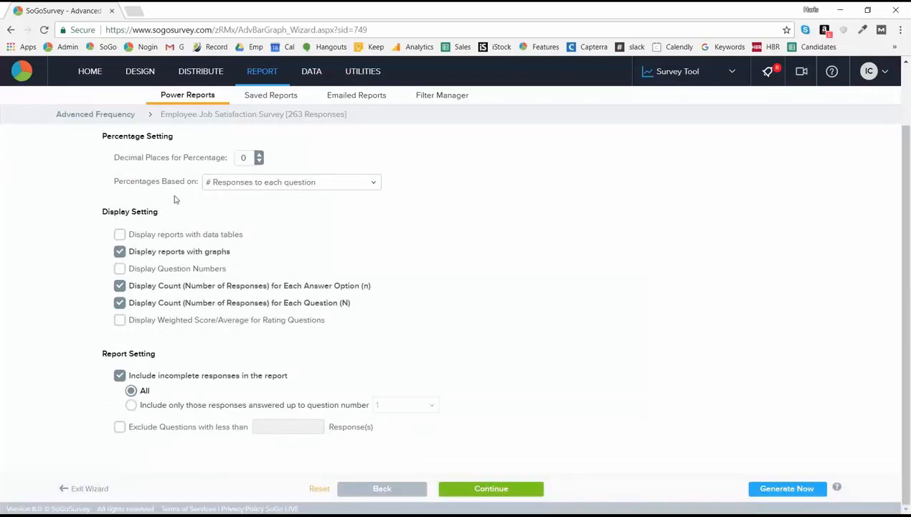
pyautogui.click(246, 188)
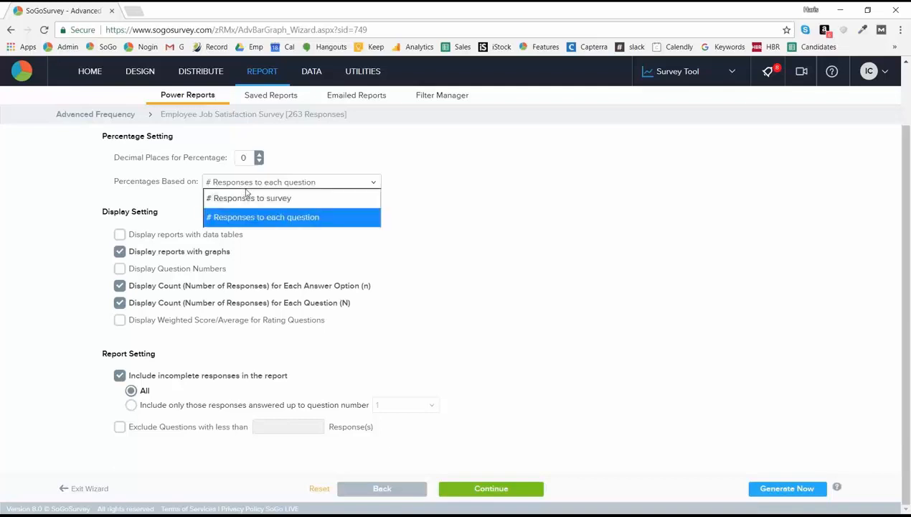
pyautogui.click(172, 200)
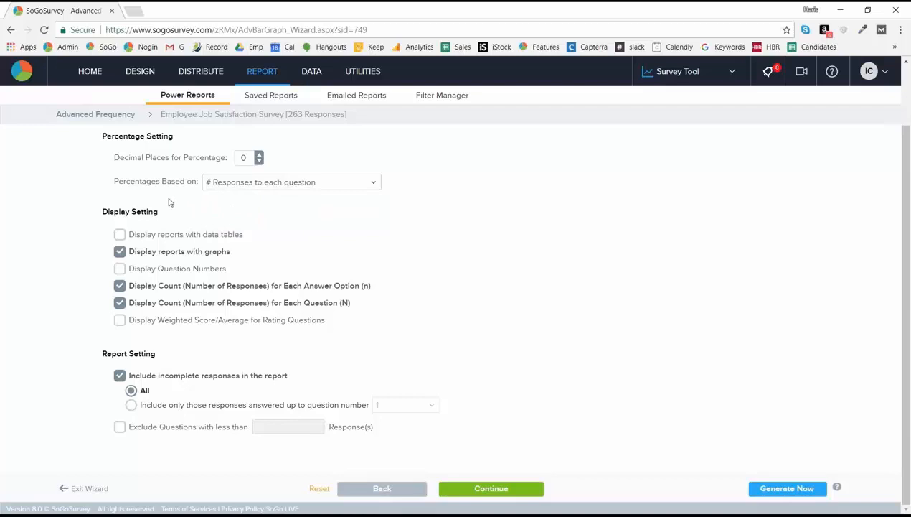
# Include data tables and the weighted score/average for rating questions in the Advanced Frequency report, and generate it immediately
pyautogui.click(189, 240)
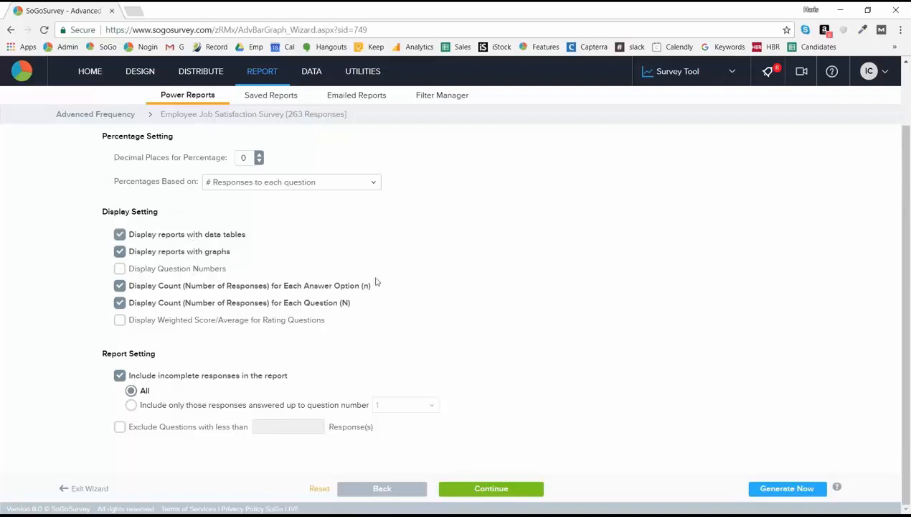
pyautogui.click(120, 321)
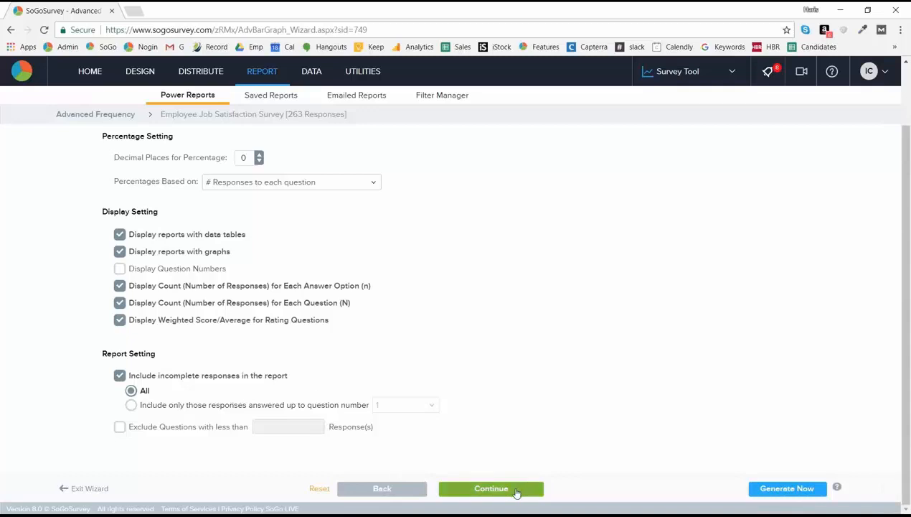
pyautogui.click(766, 492)
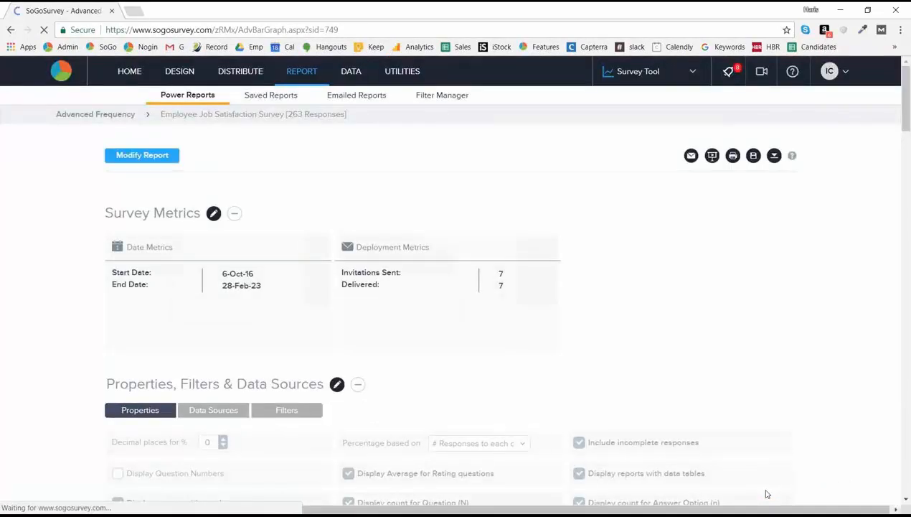
# Review the Advanced Frequency report's survey metrics, properties, overall satisfaction chart and supervisor rating charts
pyautogui.scroll(-1, 736, 382)
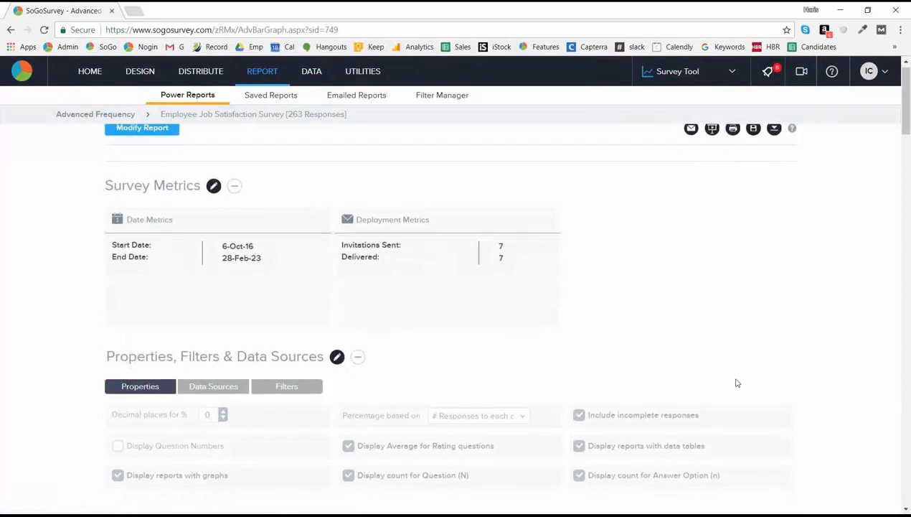
pyautogui.scroll(-5, 735, 382)
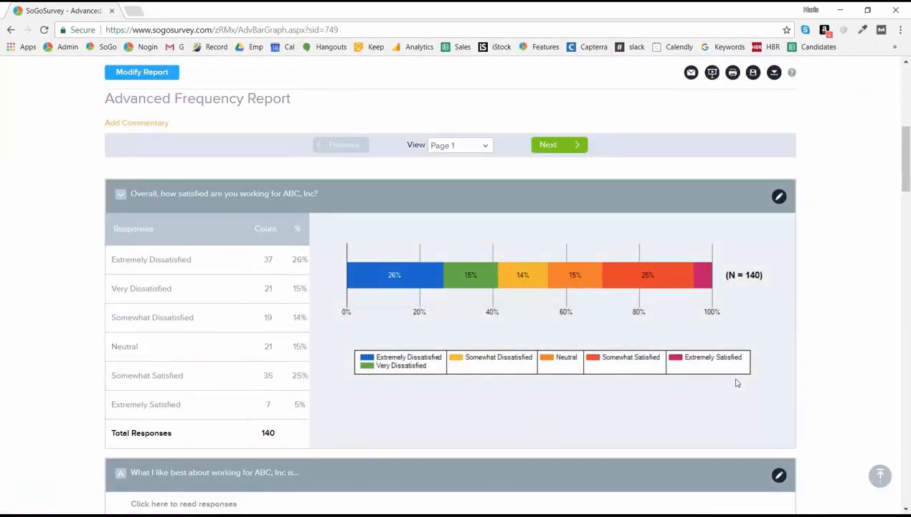
pyautogui.moveTo(389, 282)
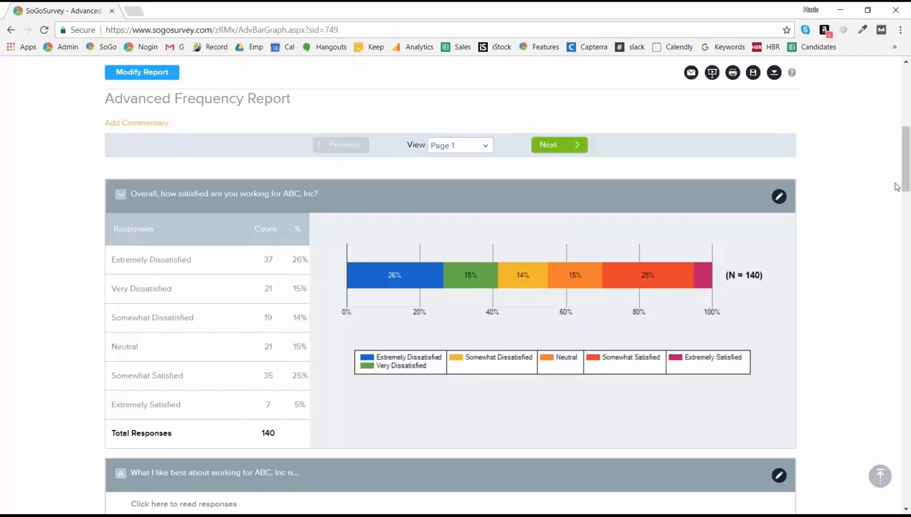
pyautogui.moveTo(906, 164); pyautogui.dragTo(909, 248)
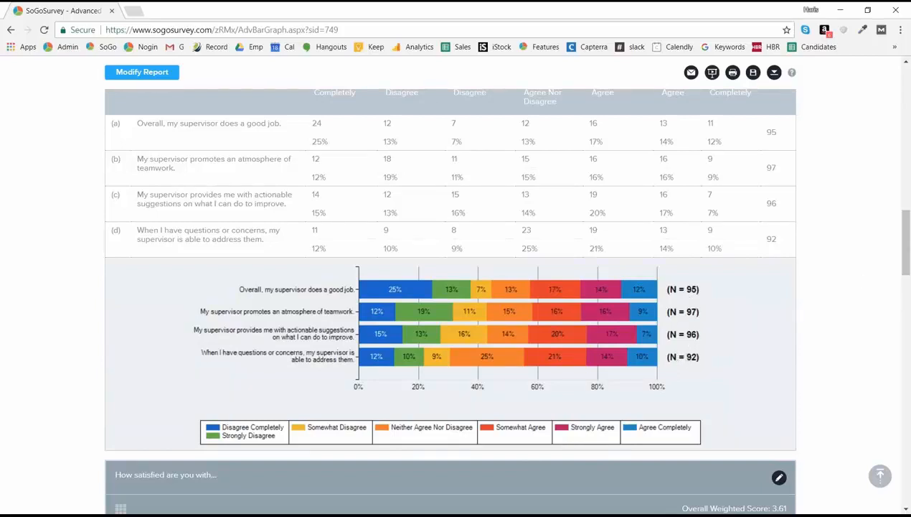
pyautogui.click(856, 268)
pyautogui.moveTo(907, 242); pyautogui.dragTo(907, 160)
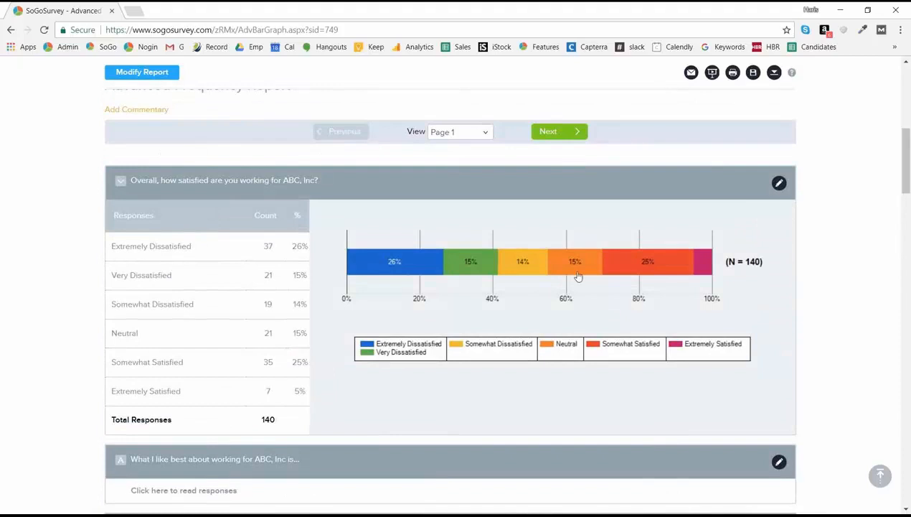
# Open the overall satisfaction question for editing, preview it as Pie Chart and Basic, and set it back to Stacked Bar
pyautogui.click(778, 184)
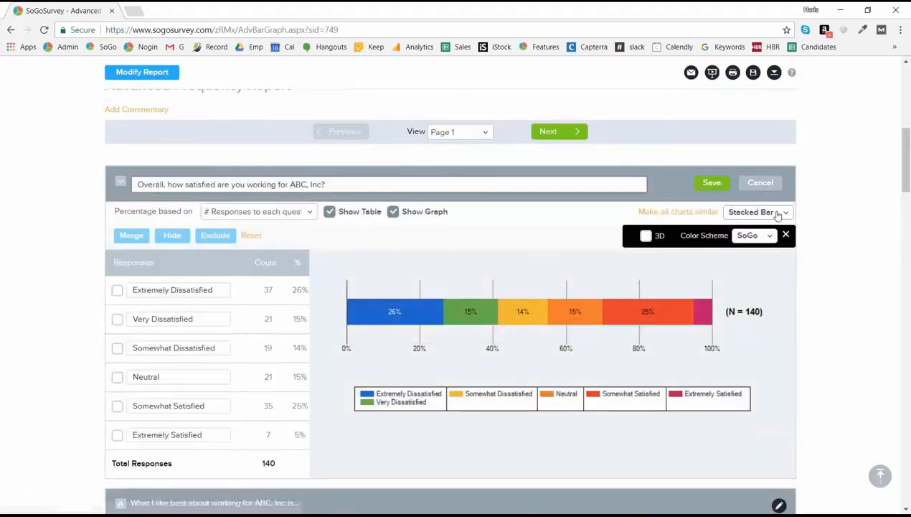
pyautogui.click(767, 215)
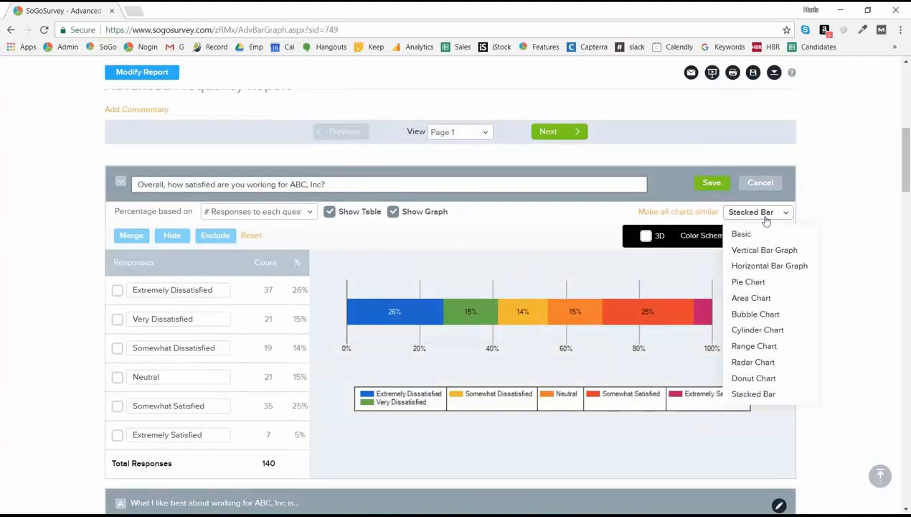
pyautogui.click(754, 283)
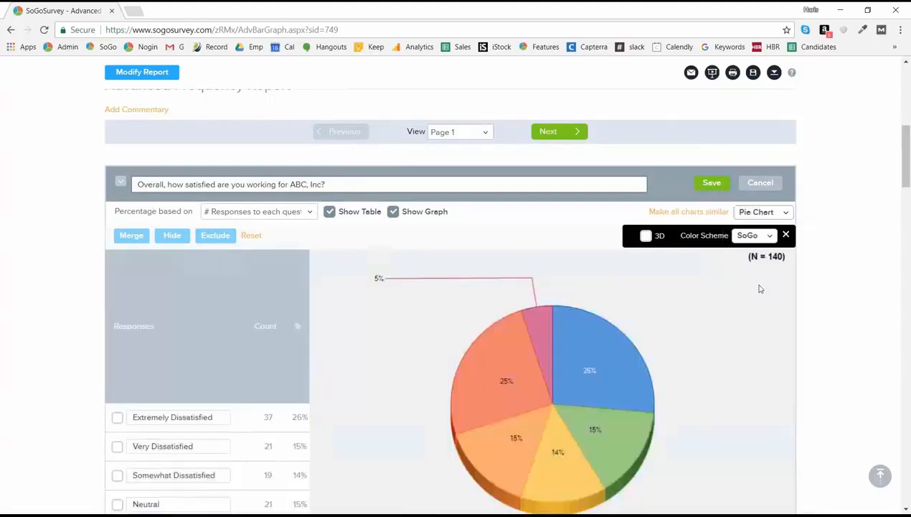
pyautogui.click(753, 216)
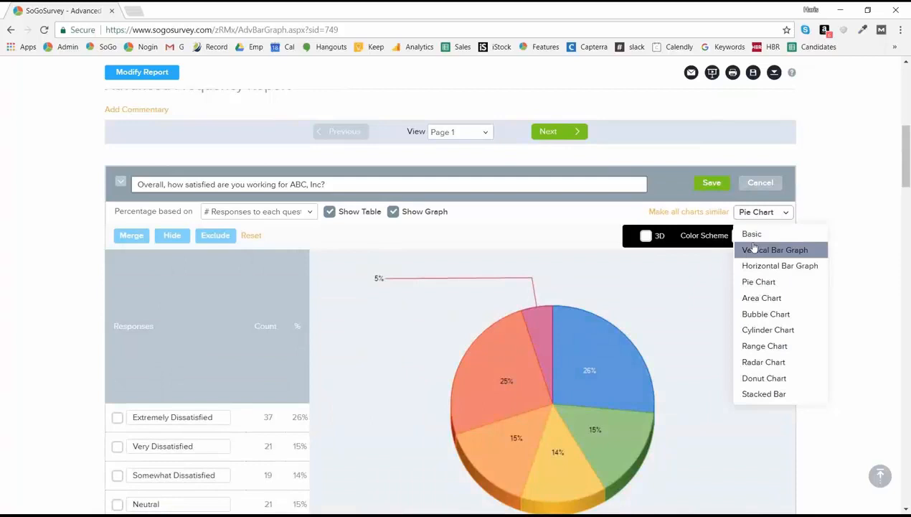
pyautogui.click(752, 236)
pyautogui.click(762, 209)
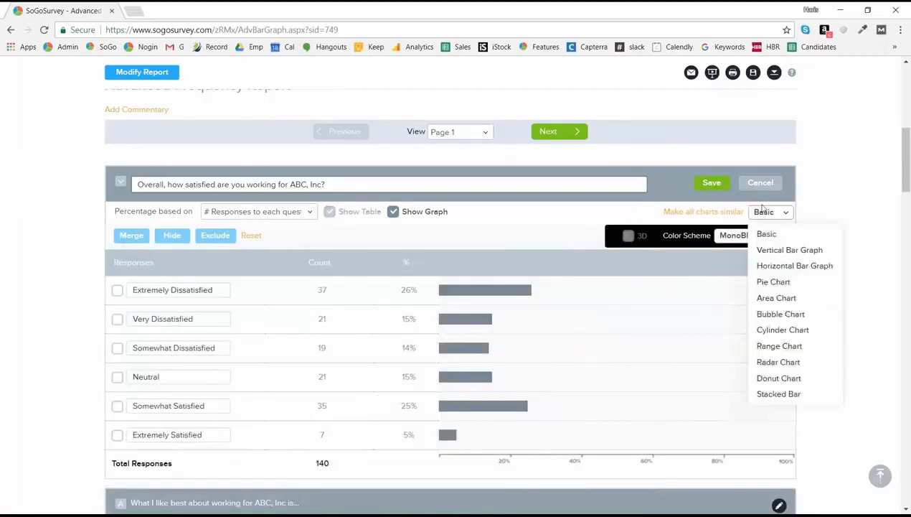
pyautogui.click(775, 393)
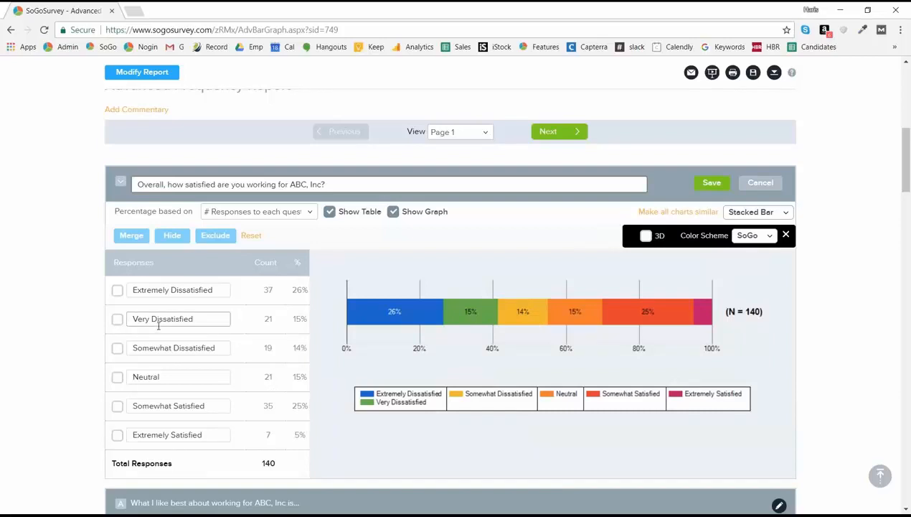
# Merge the Extremely, Very and Somewhat Dissatisfied responses, rename the merged option "At least somewhat dissatisfied", and save the question
pyautogui.click(117, 291)
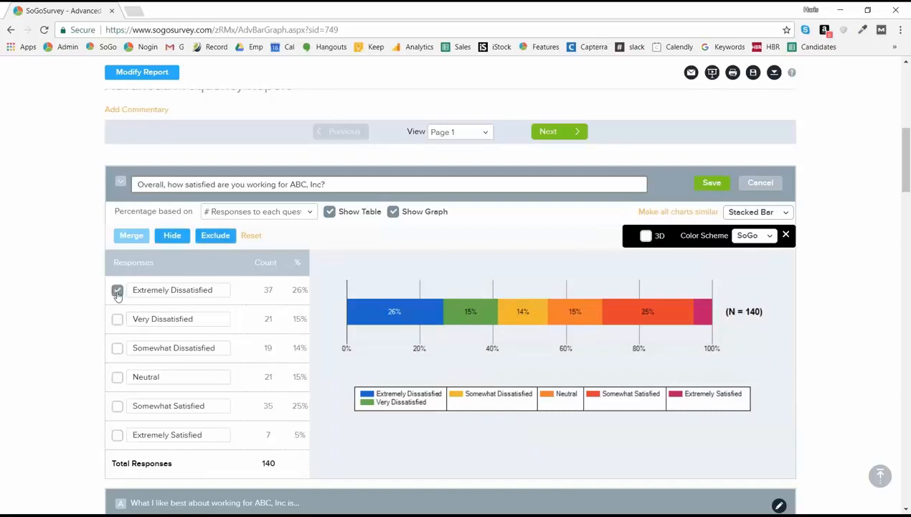
pyautogui.click(118, 320)
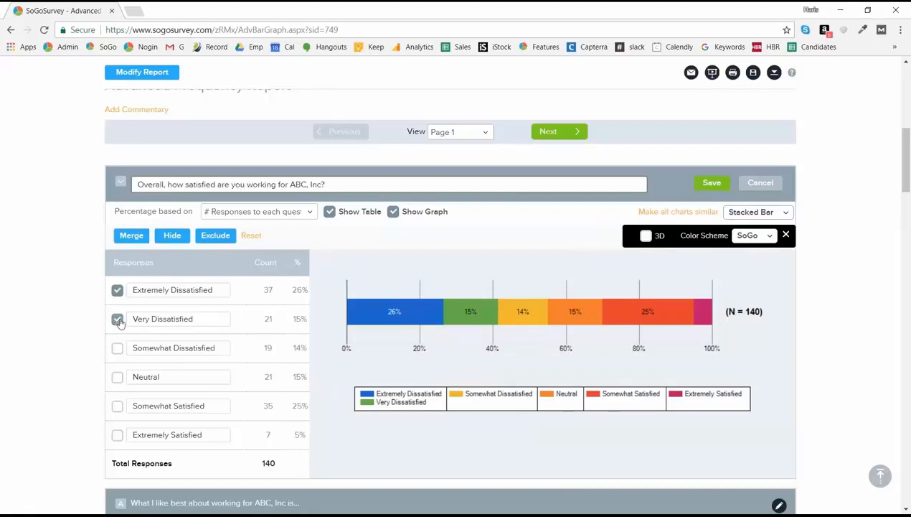
pyautogui.click(118, 349)
pyautogui.click(131, 236)
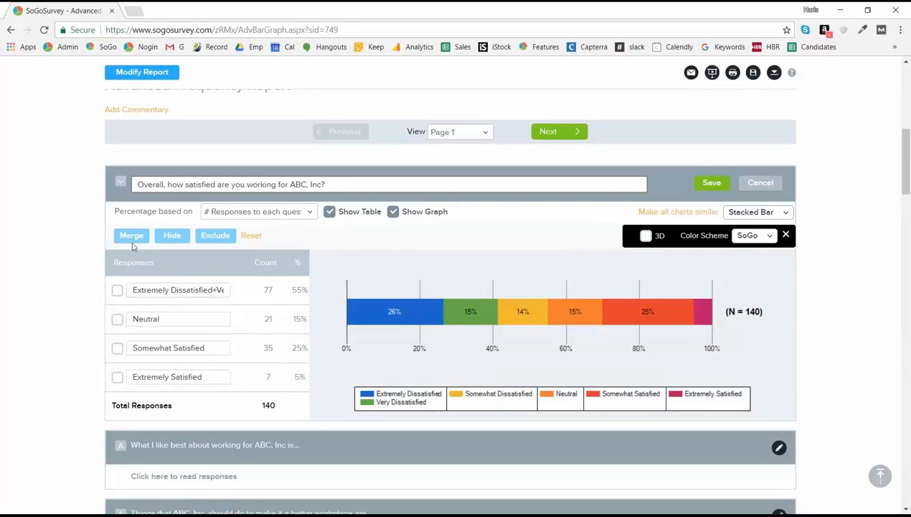
pyautogui.tripleClick(175, 290)
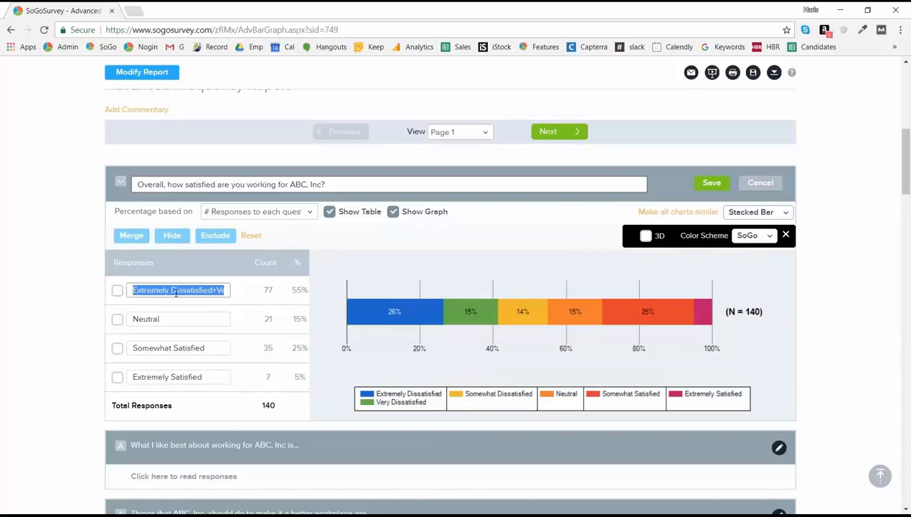
pyautogui.write('A')
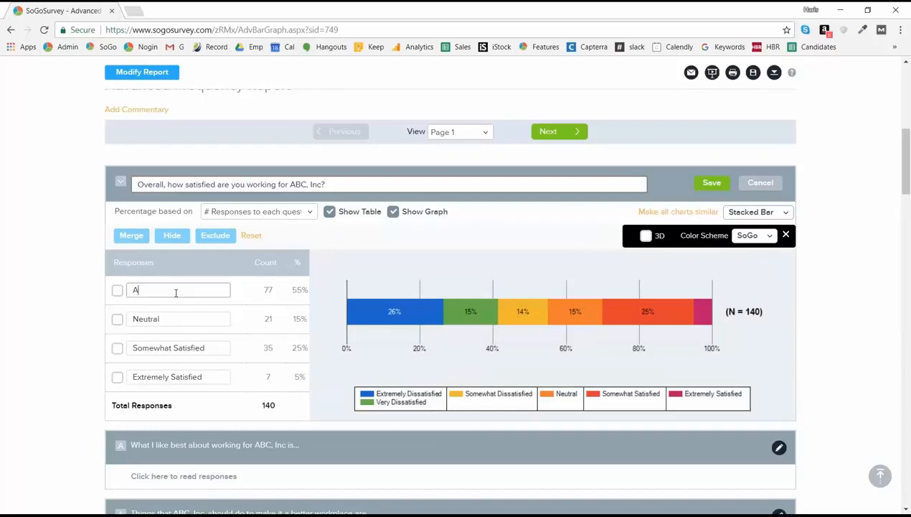
pyautogui.write('t least somewhat dissatisfied')
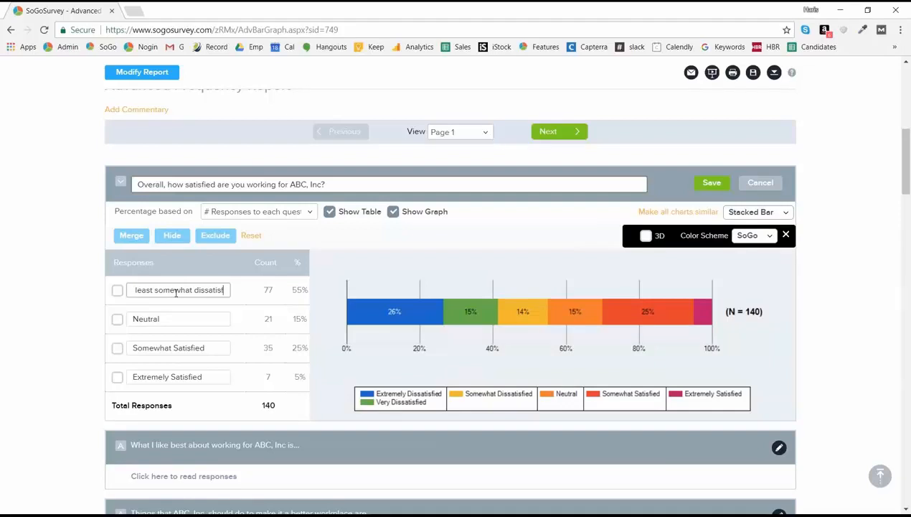
pyautogui.click(706, 184)
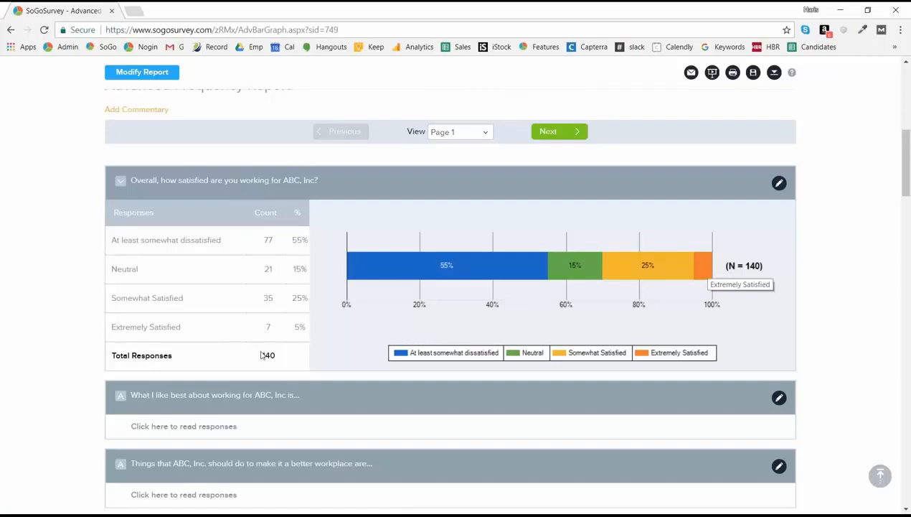
# Merge Somewhat Satisfied and Extremely Satisfied in the overall satisfaction question, rename the result "At least Somewhat Satisfied", and save
pyautogui.click(780, 183)
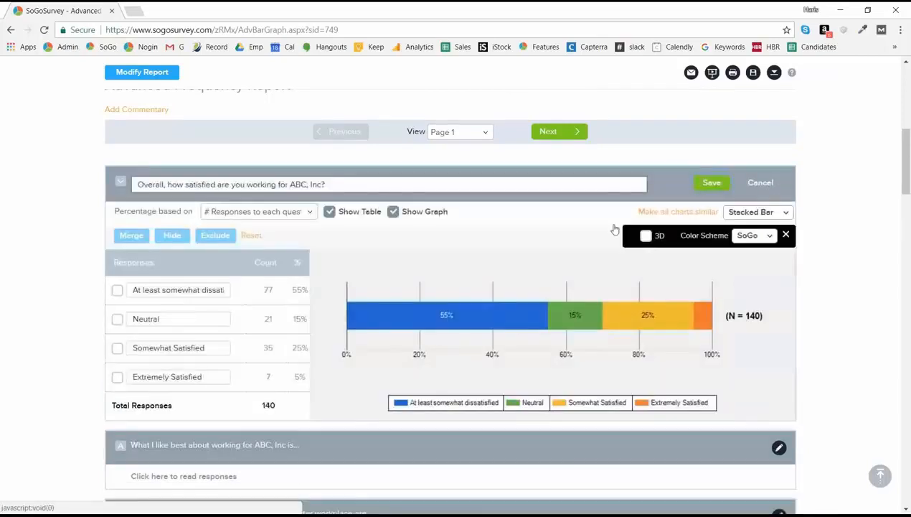
pyautogui.click(117, 350)
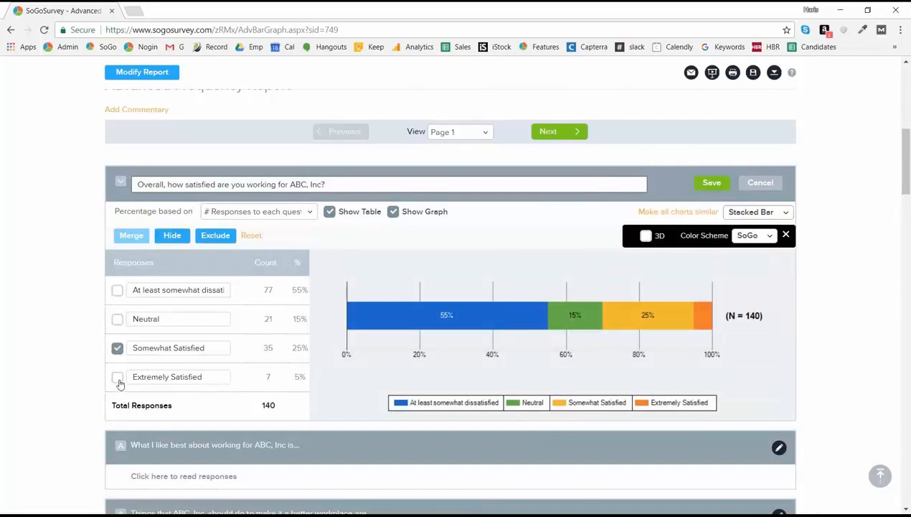
pyautogui.click(117, 377)
pyautogui.click(126, 241)
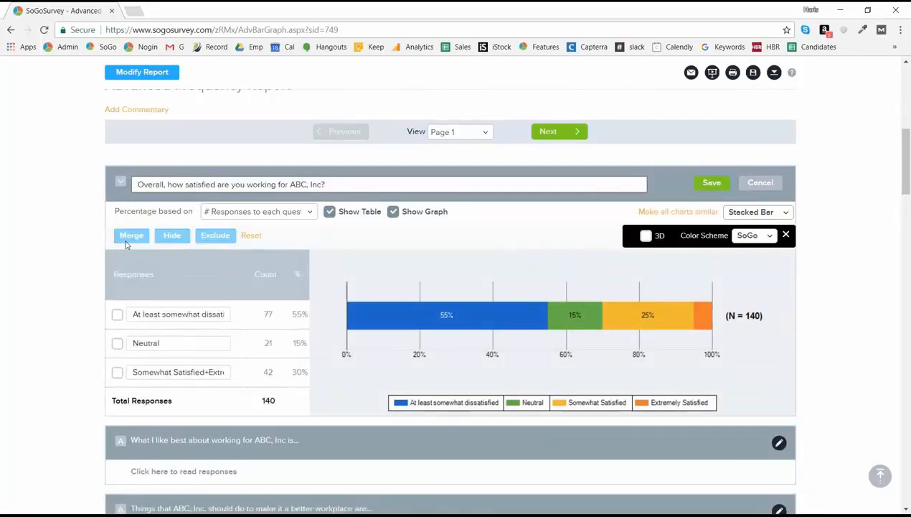
pyautogui.tripleClick(184, 374)
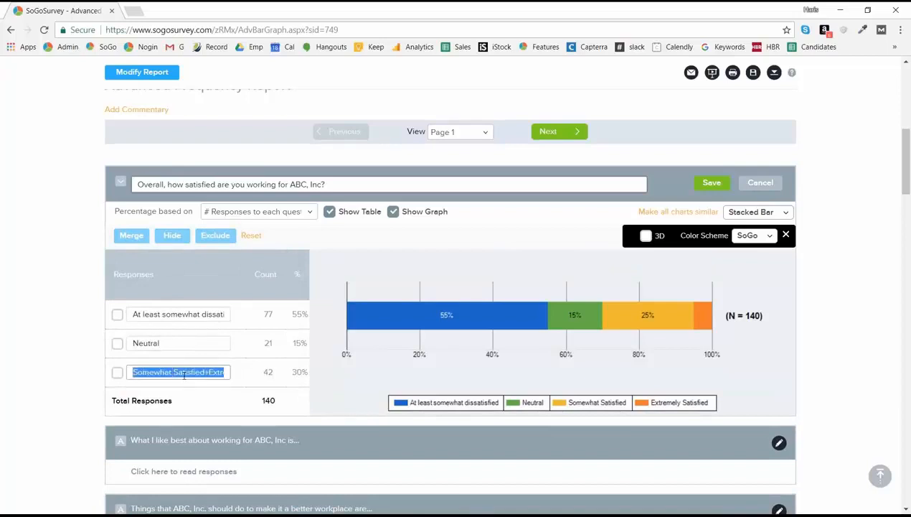
pyautogui.click(192, 374)
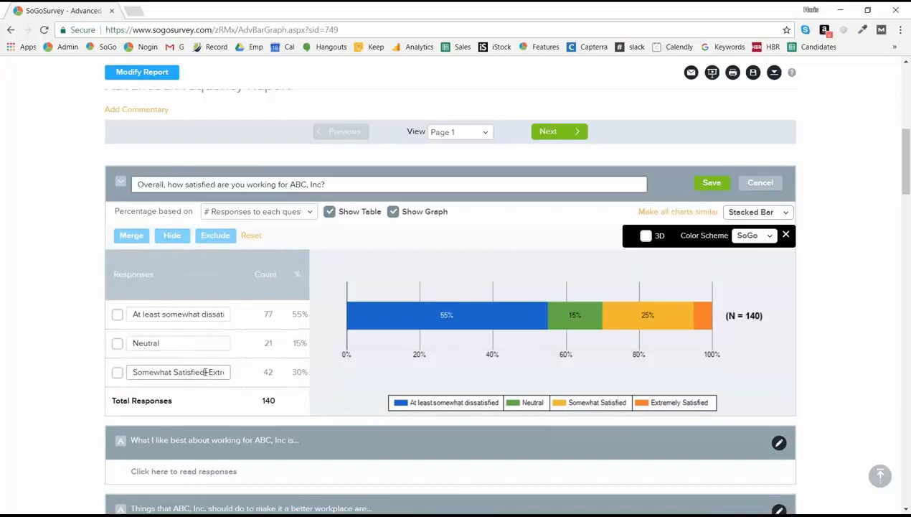
pyautogui.moveTo(203, 373); pyautogui.dragTo(378, 378)
pyautogui.press('BackSpace')
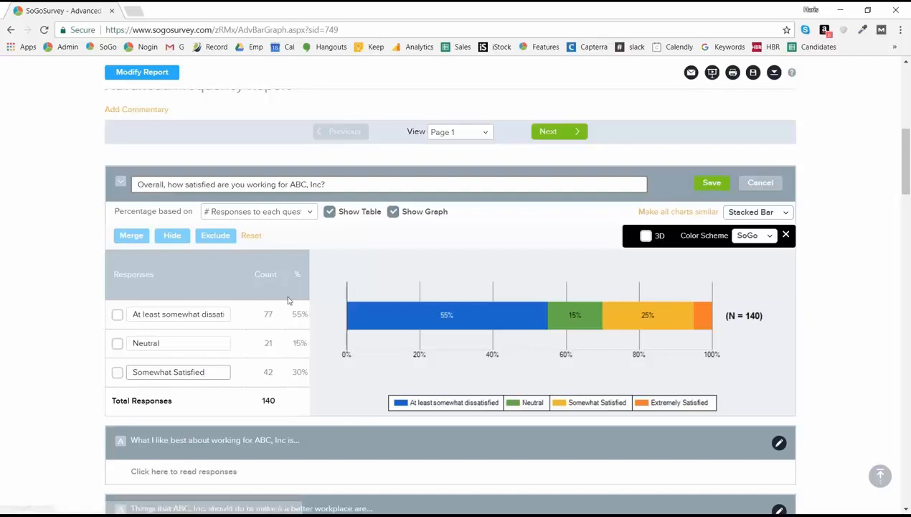
pyautogui.write('At least')
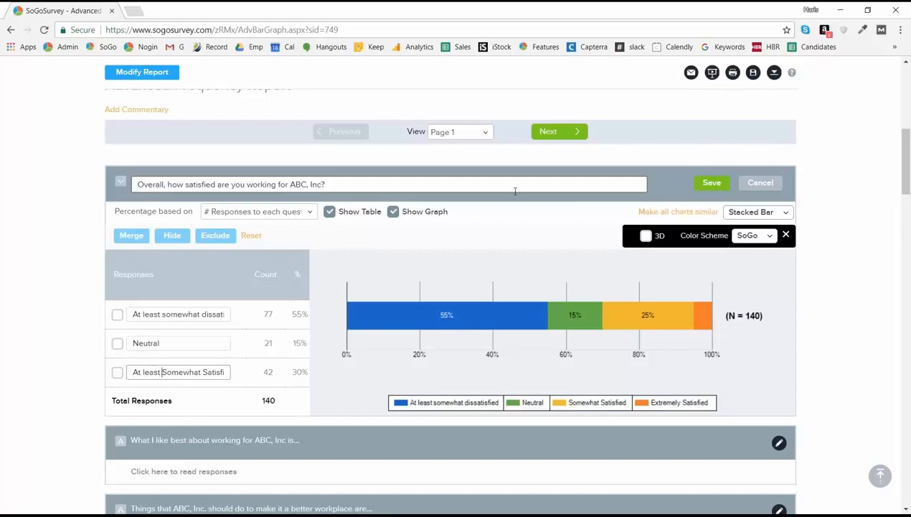
pyautogui.click(706, 188)
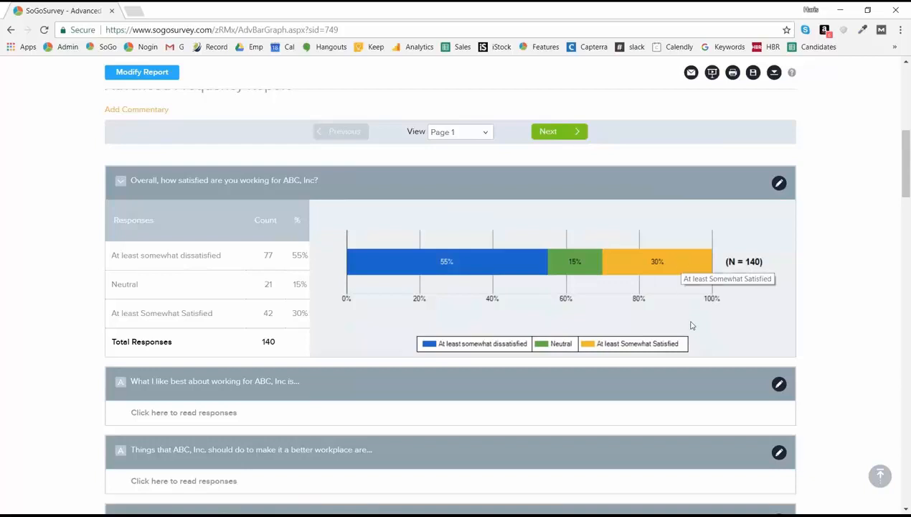
# Edit the "Please indicate the extent to which you agree" question to hide its table and show sub-questions individually, and save it
pyautogui.moveTo(908, 185); pyautogui.dragTo(902, 155)
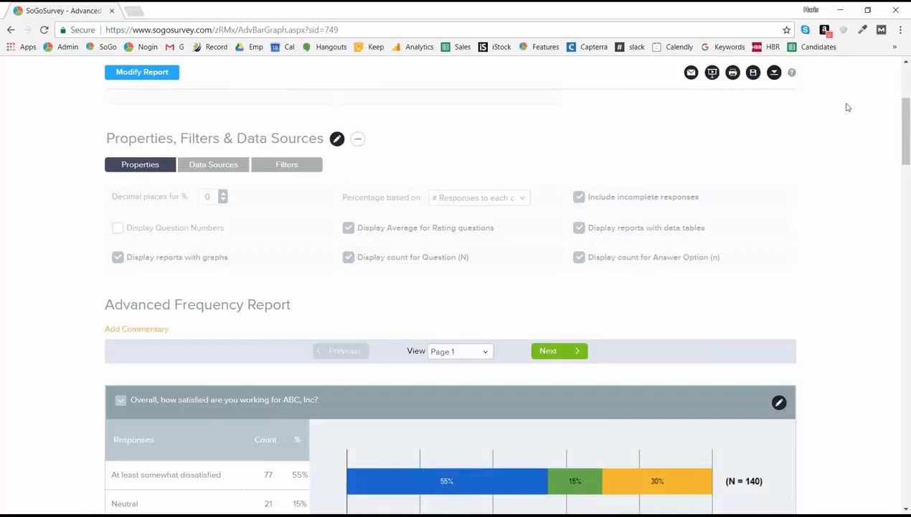
pyautogui.click(906, 130)
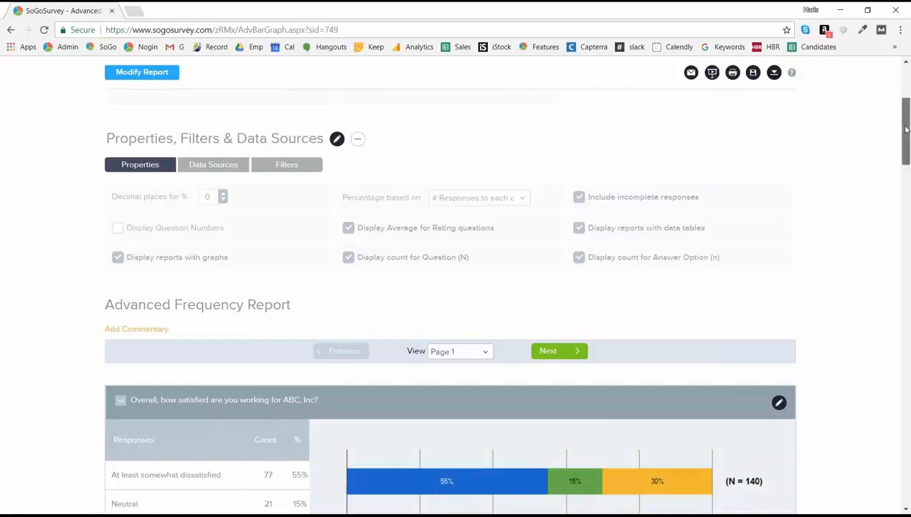
pyautogui.moveTo(905, 133); pyautogui.dragTo(905, 152)
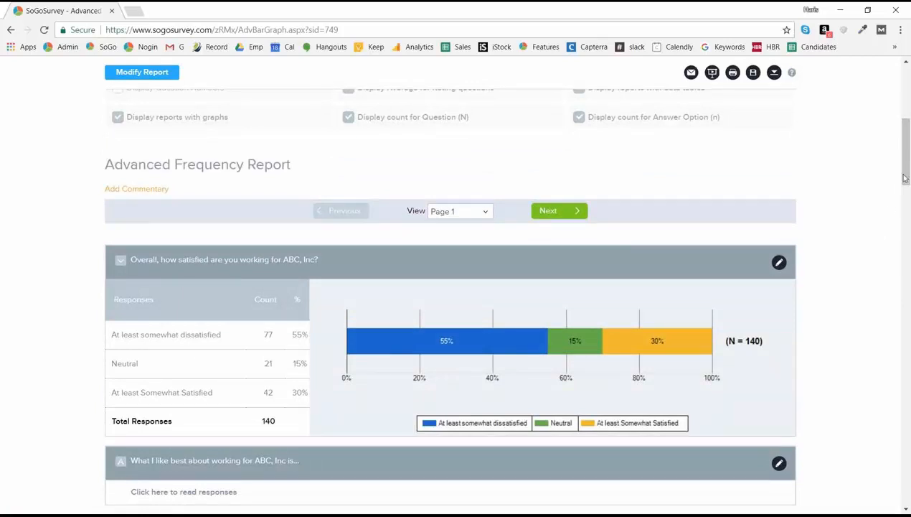
pyautogui.moveTo(906, 165); pyautogui.dragTo(905, 244)
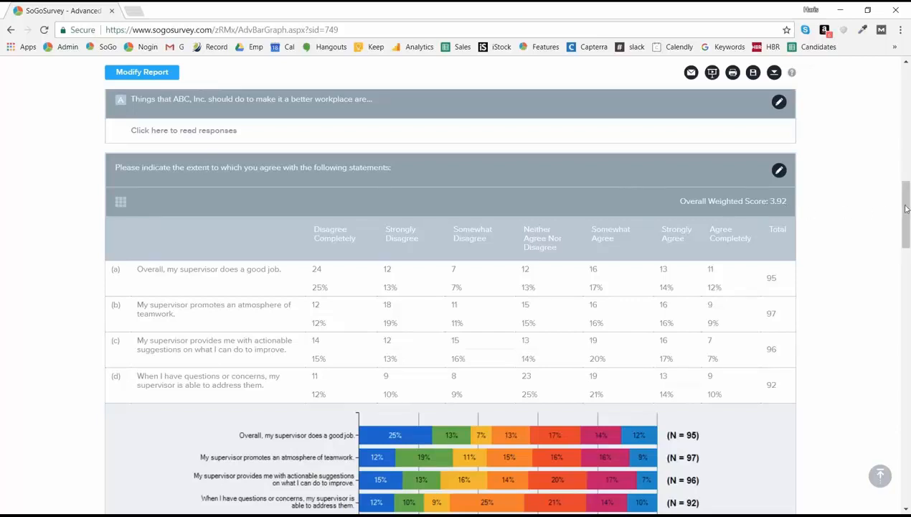
pyautogui.moveTo(907, 209); pyautogui.dragTo(908, 194)
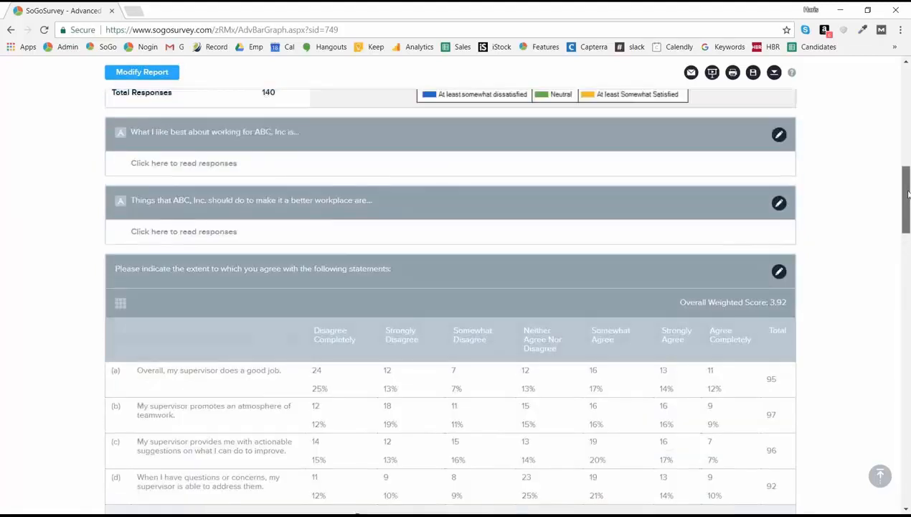
pyautogui.click(779, 273)
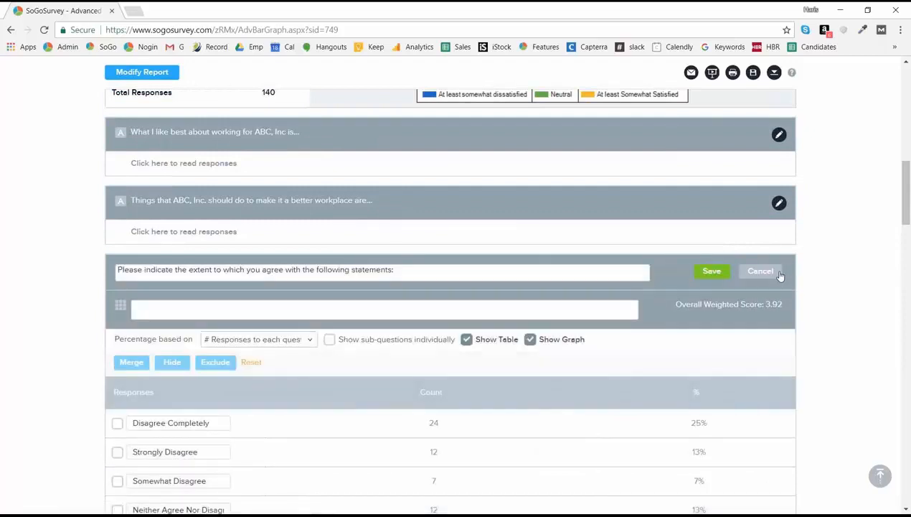
pyautogui.click(467, 341)
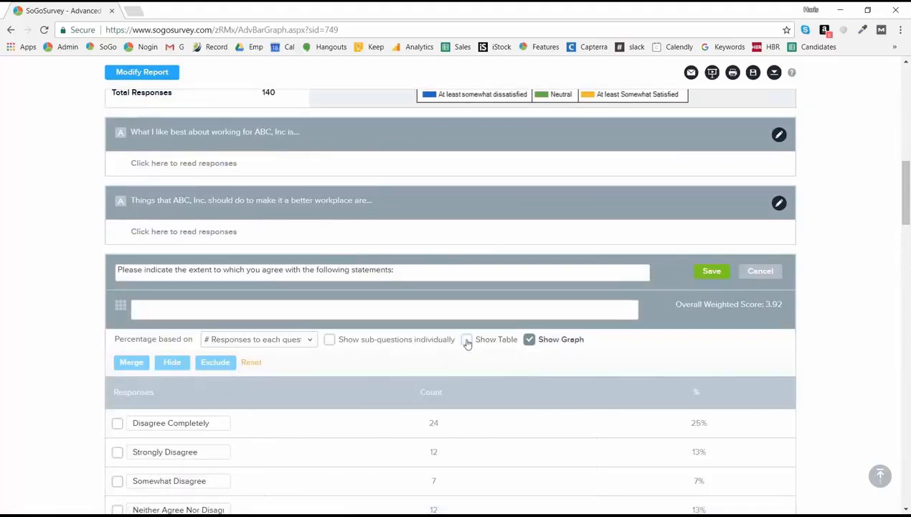
pyautogui.click(330, 340)
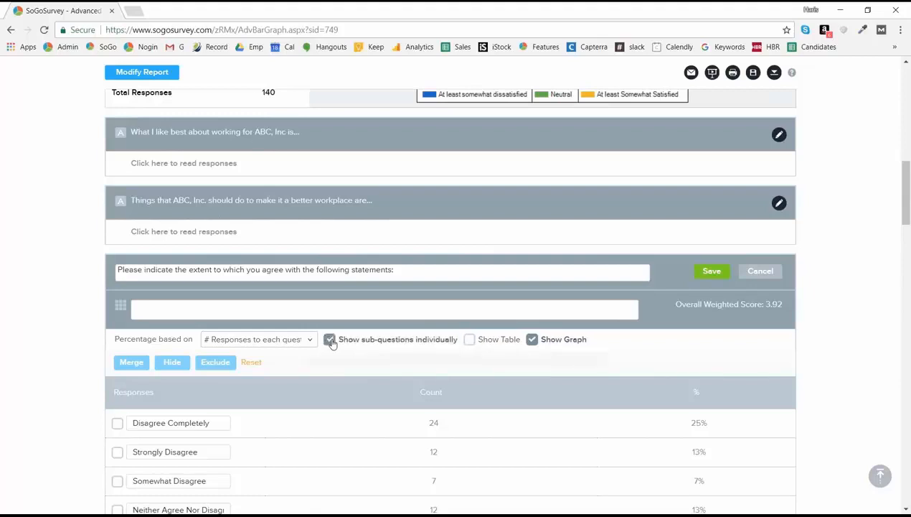
pyautogui.click(711, 272)
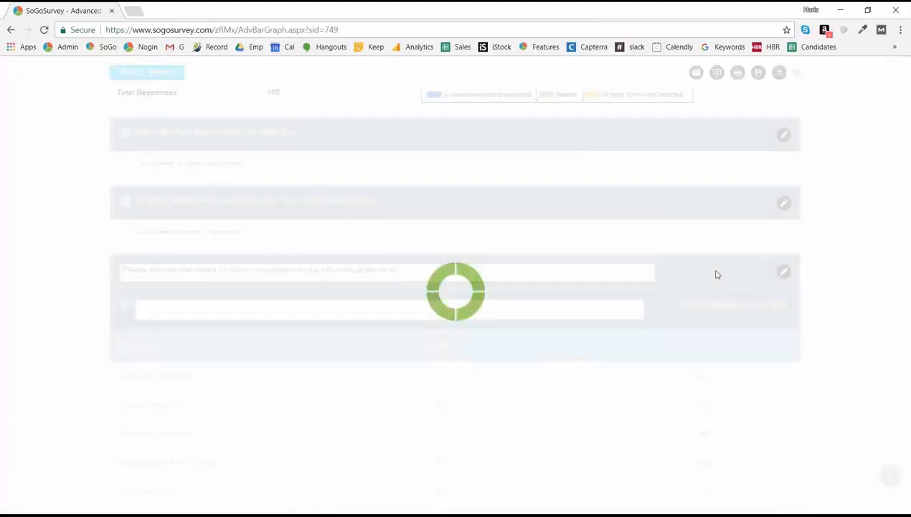
# Review the individual supervisor statement charts and the remaining question charts through to the gender question
pyautogui.scroll(-2, 715, 275)
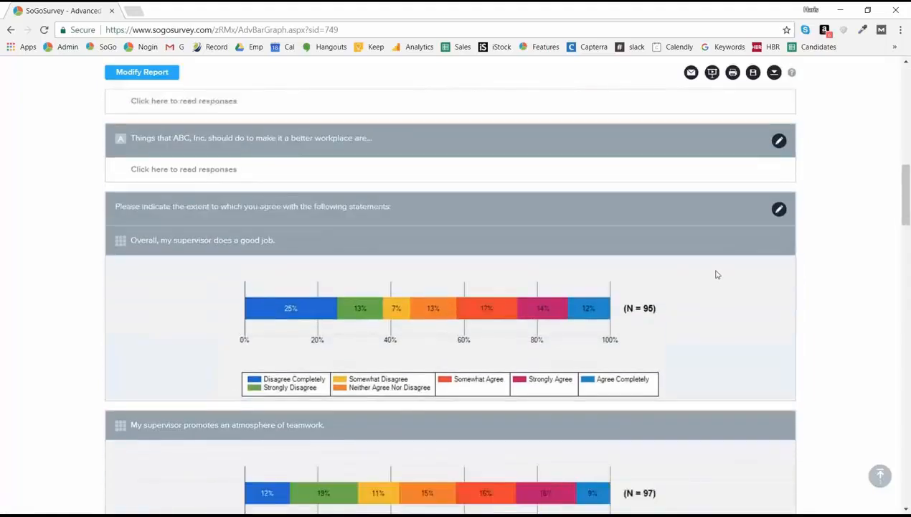
pyautogui.scroll(-4, 715, 274)
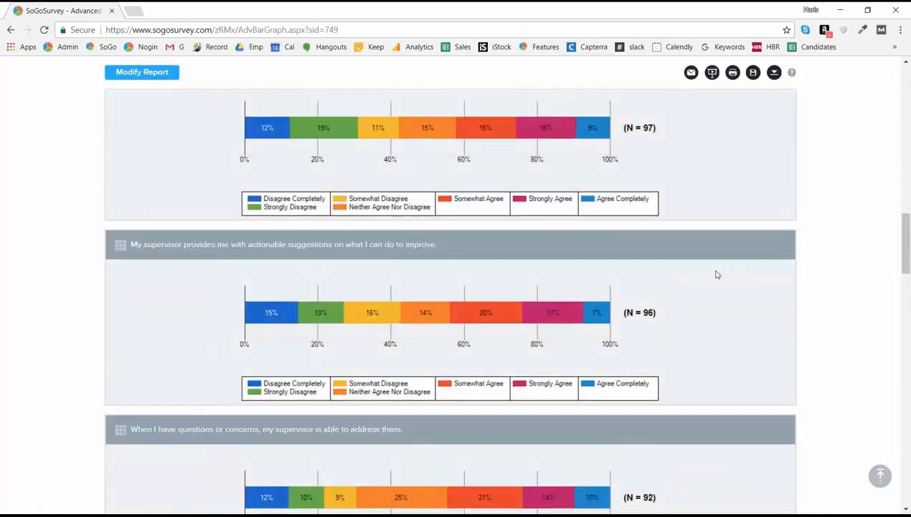
pyautogui.scroll(-1, 715, 274)
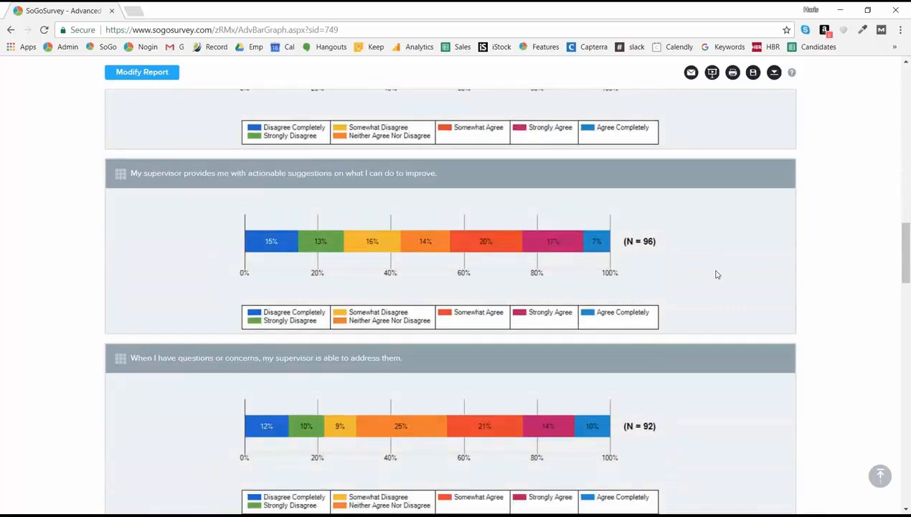
pyautogui.scroll(-8, 715, 274)
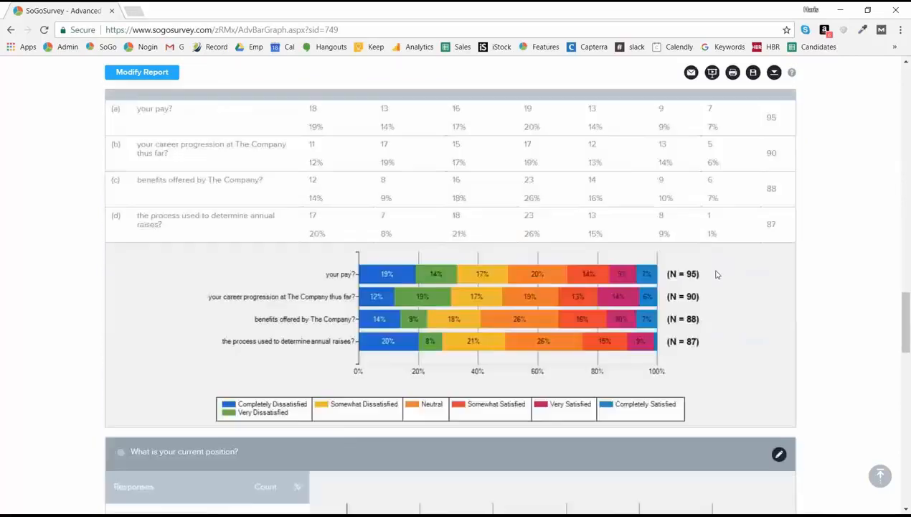
pyautogui.scroll(-4, 716, 274)
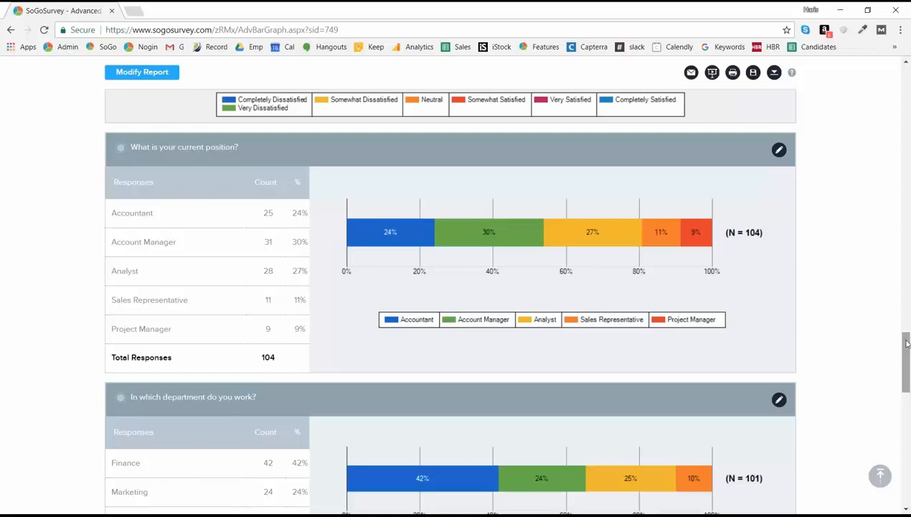
pyautogui.moveTo(906, 344); pyautogui.dragTo(907, 459)
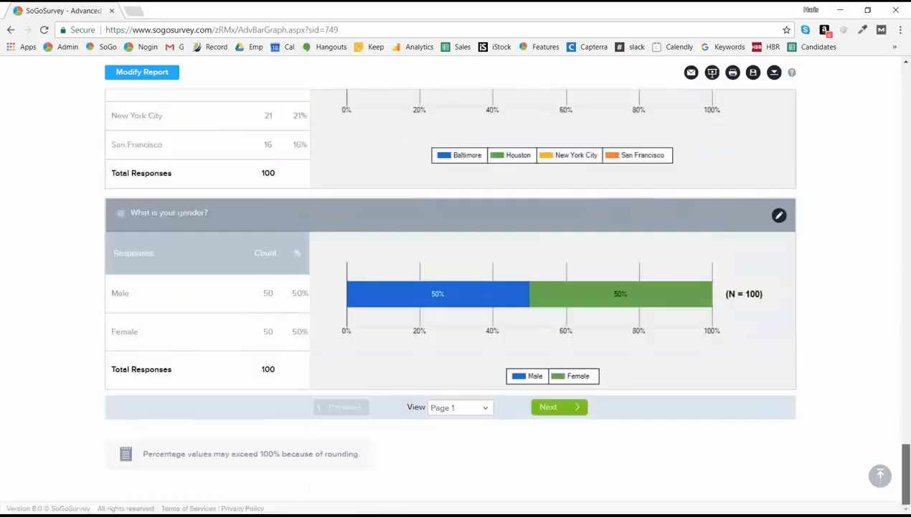
pyautogui.click(906, 256)
pyautogui.scroll(2, 455, 287)
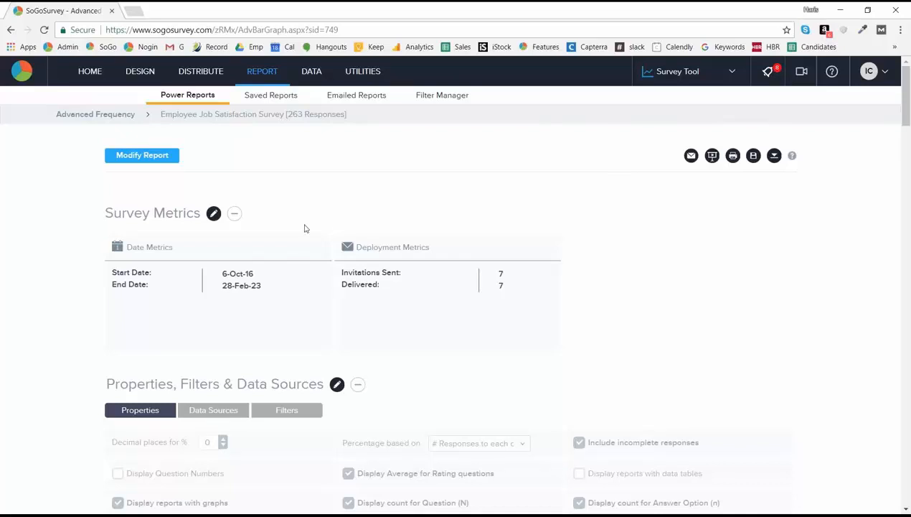
# Return to the report list and start a Comparison report for the Employee Job Satisfaction Survey
pyautogui.click(263, 72)
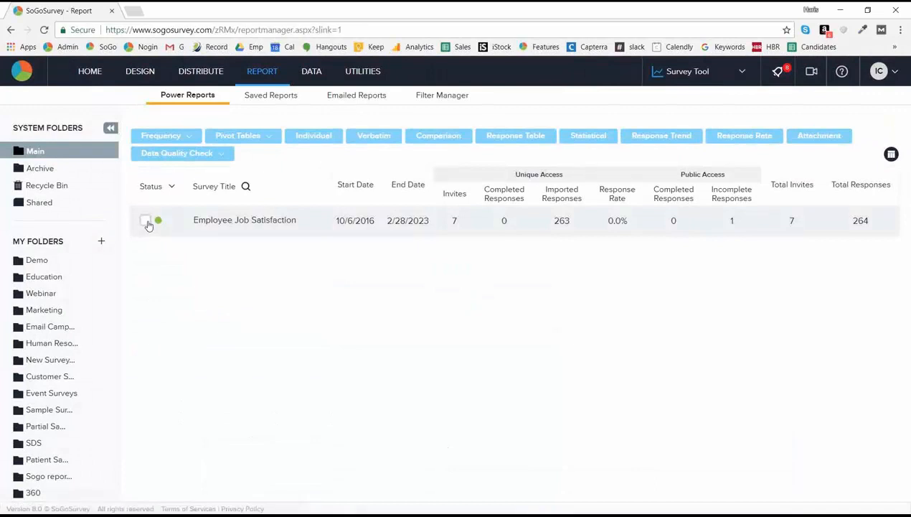
pyautogui.click(146, 222)
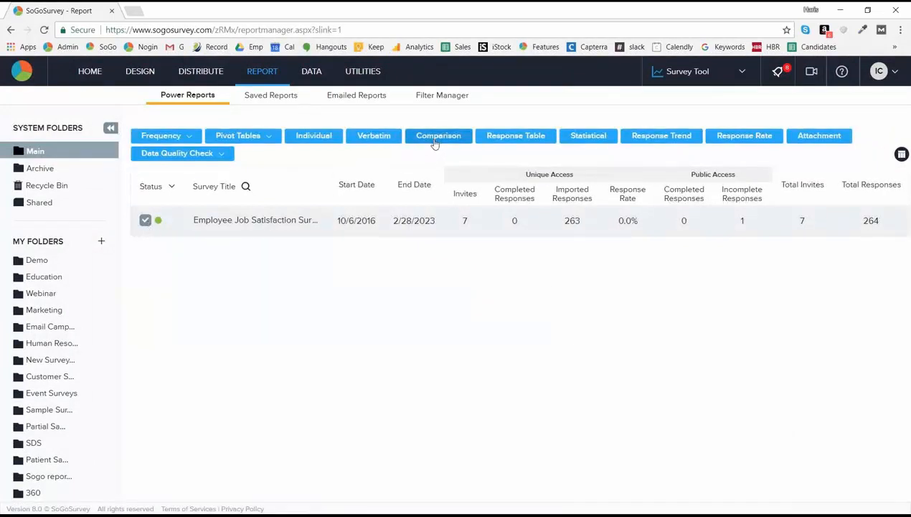
pyautogui.click(435, 143)
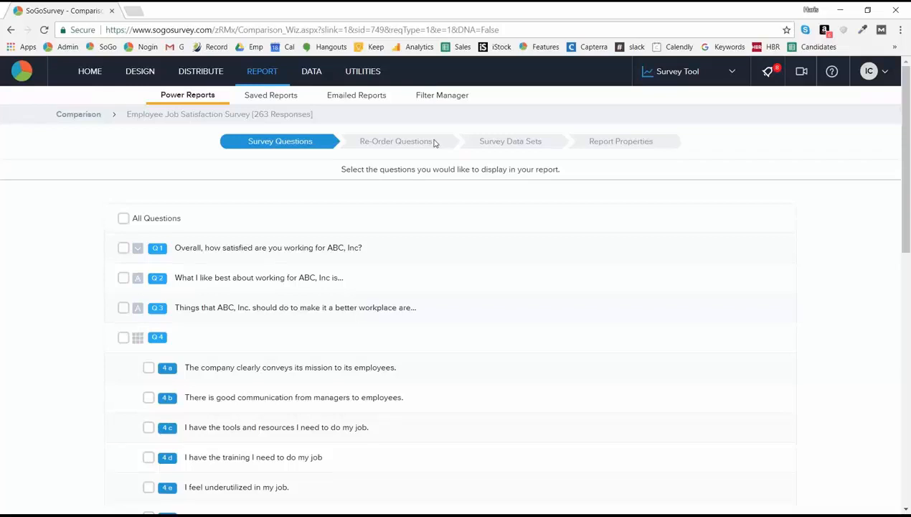
# Include all survey questions in the Comparison report, keep their order, and continue to the survey data sets
pyautogui.click(124, 222)
pyautogui.scroll(-10, 123, 224)
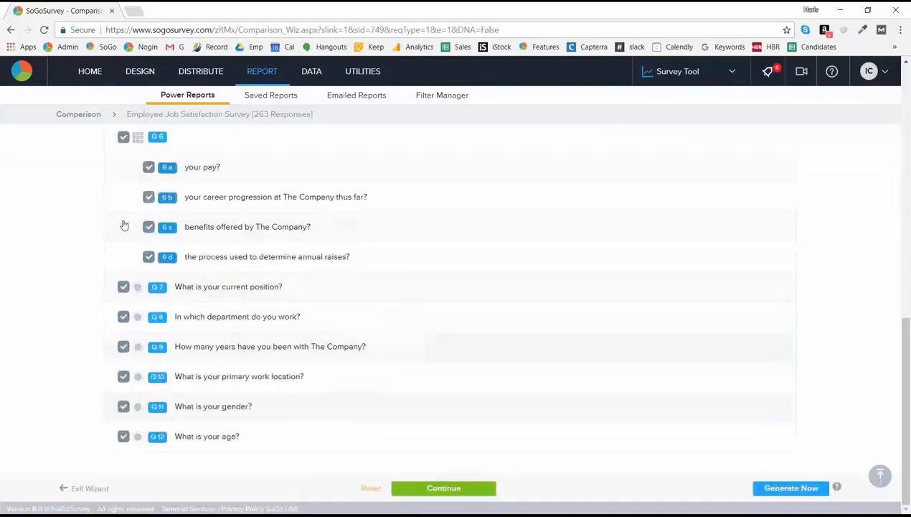
pyautogui.click(443, 488)
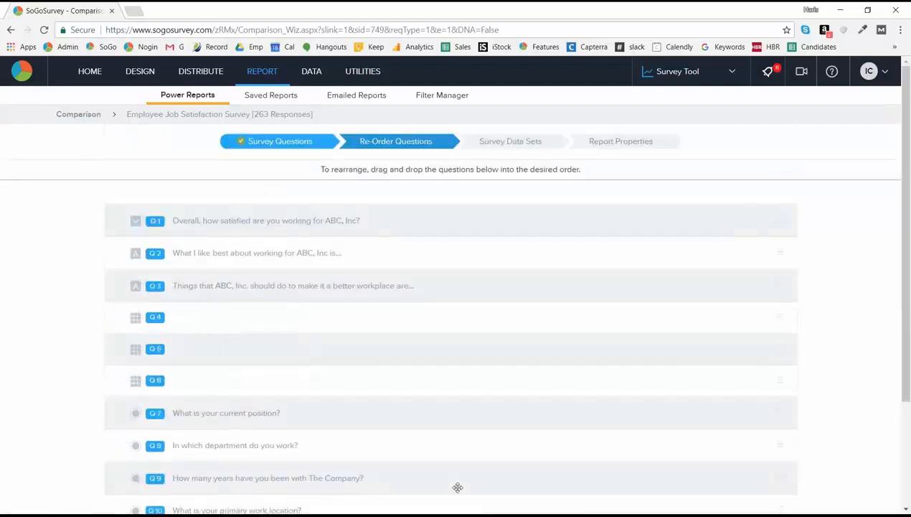
pyautogui.scroll(-10, 908, 470)
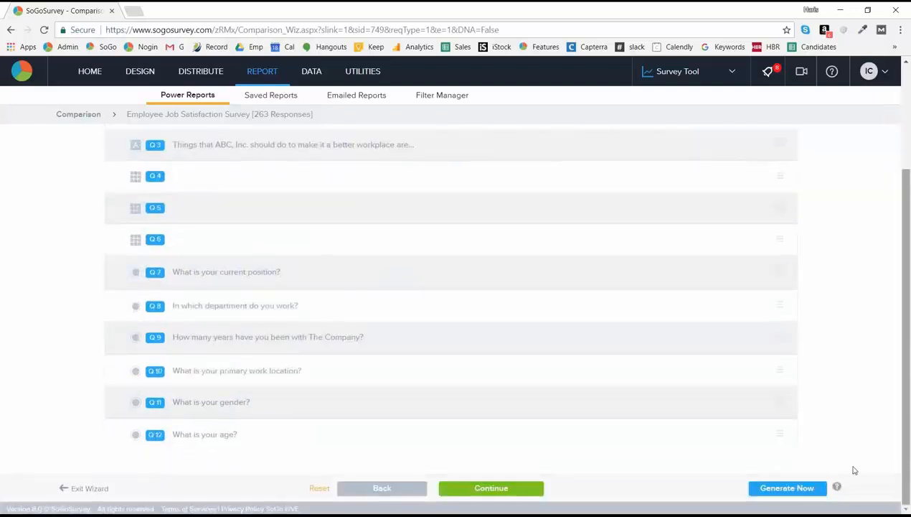
pyautogui.click(533, 492)
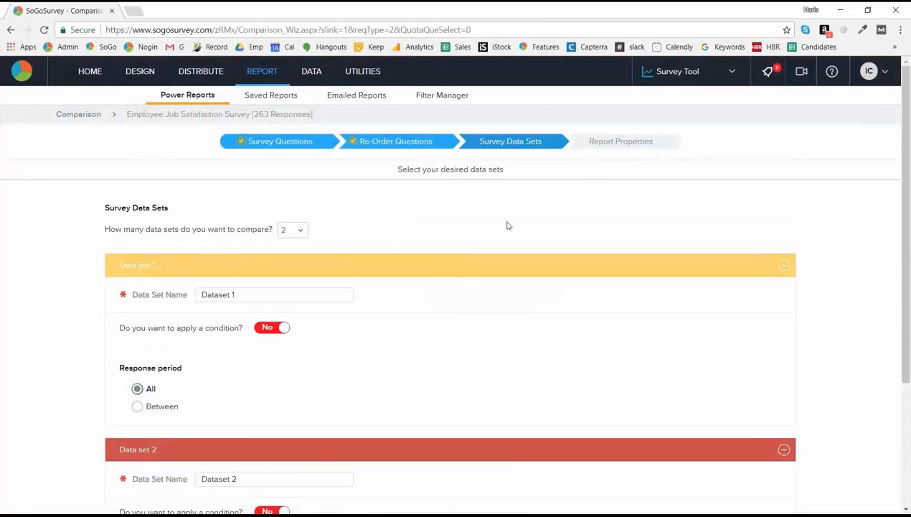
# Check how many data sets can be compared, keeping the number at 2
pyautogui.click(302, 235)
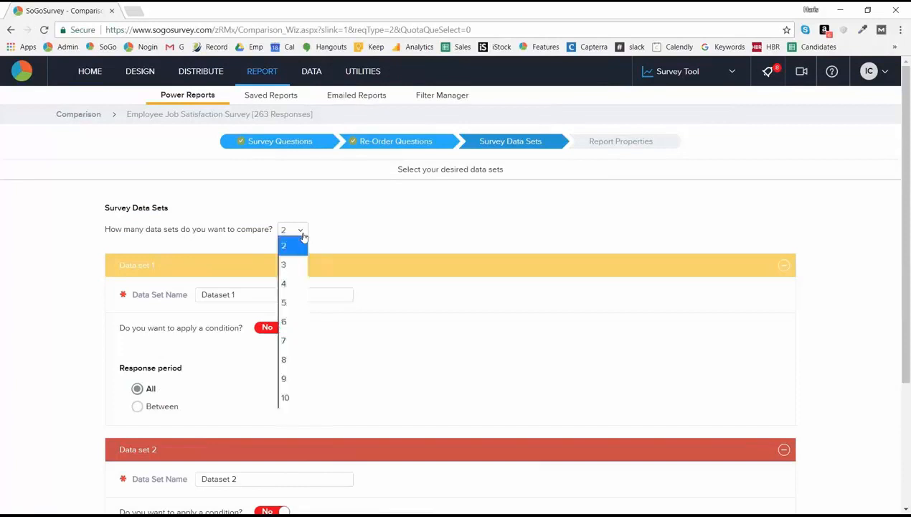
pyautogui.click(386, 374)
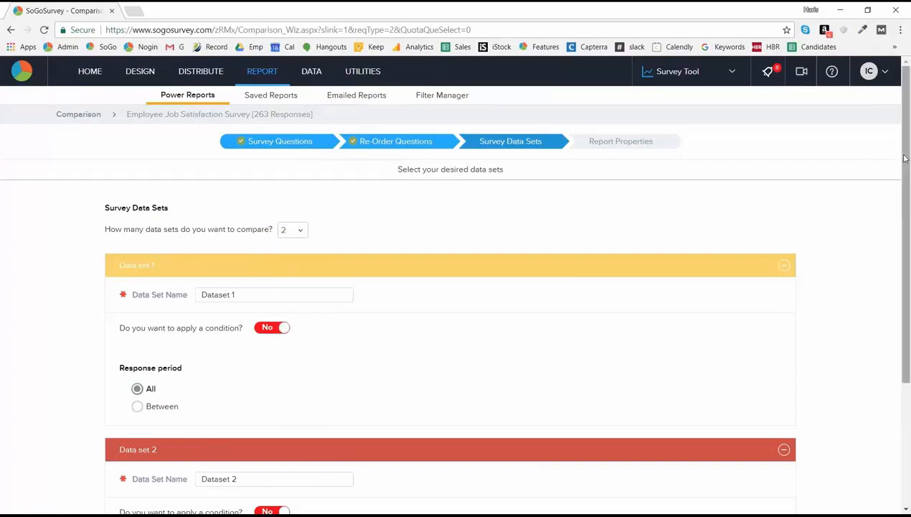
pyautogui.moveTo(906, 159); pyautogui.dragTo(896, 203)
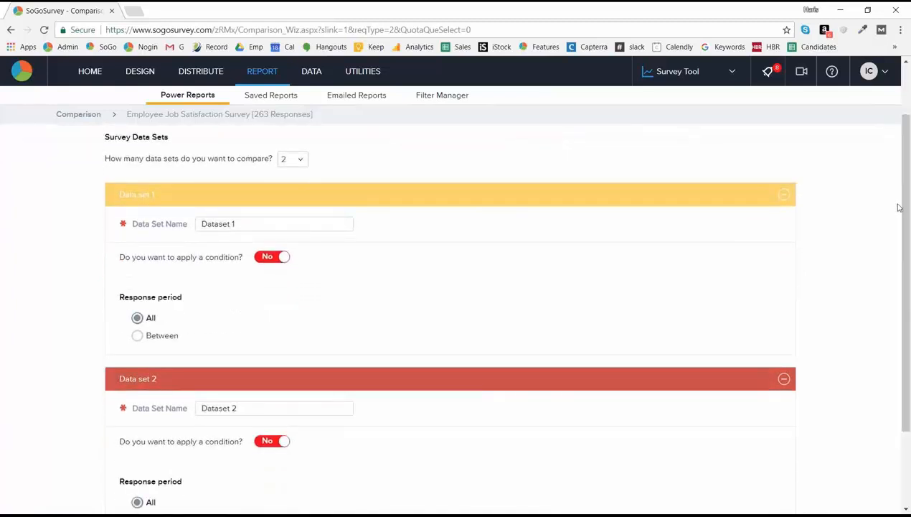
# Enable a condition for Data set 1 based on the question "What is your primary work location?"
pyautogui.click(264, 260)
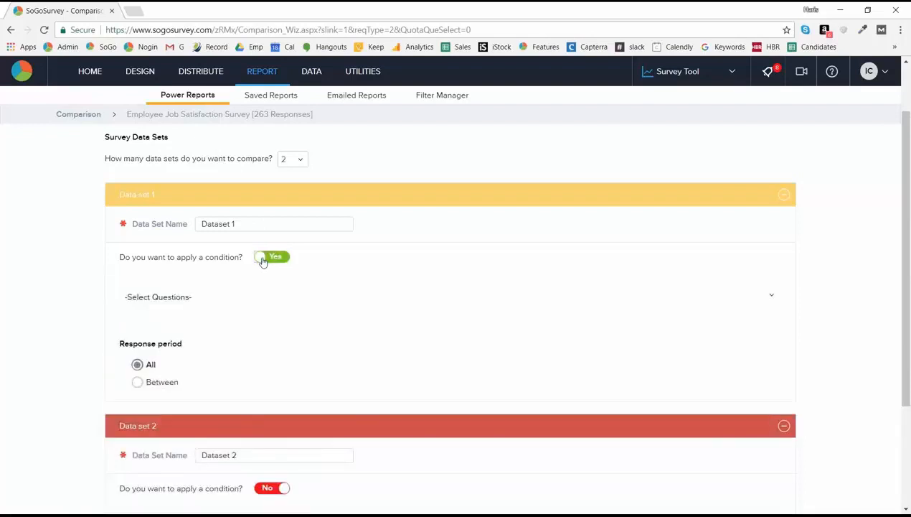
pyautogui.click(298, 301)
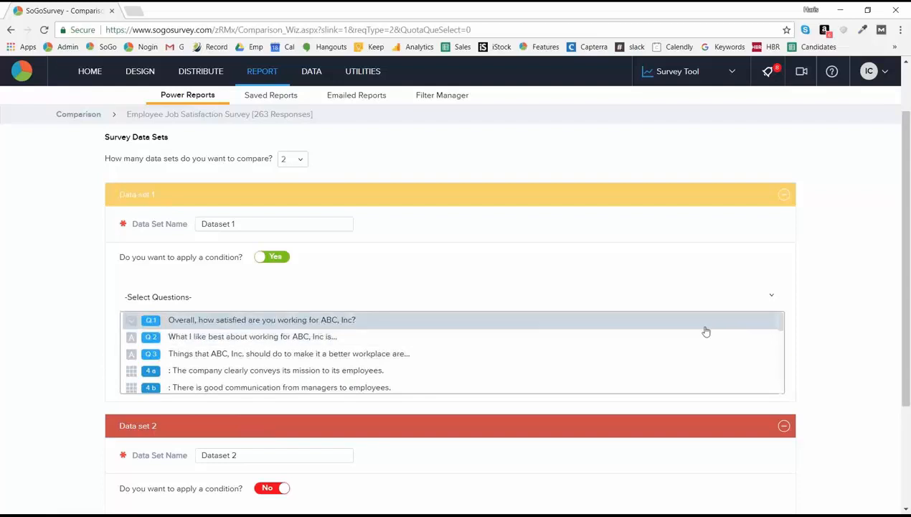
pyautogui.scroll(-3, 787, 370)
pyautogui.scroll(-4, 787, 370)
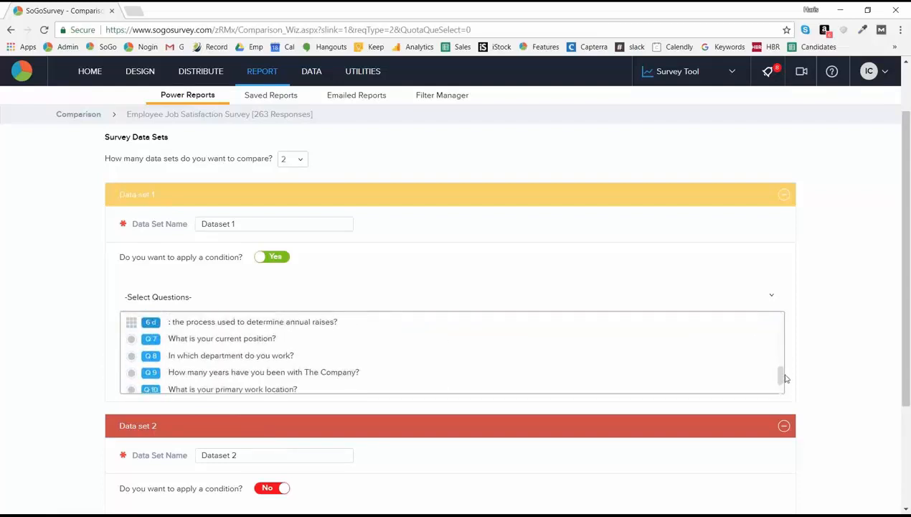
pyautogui.scroll(-1, 785, 380)
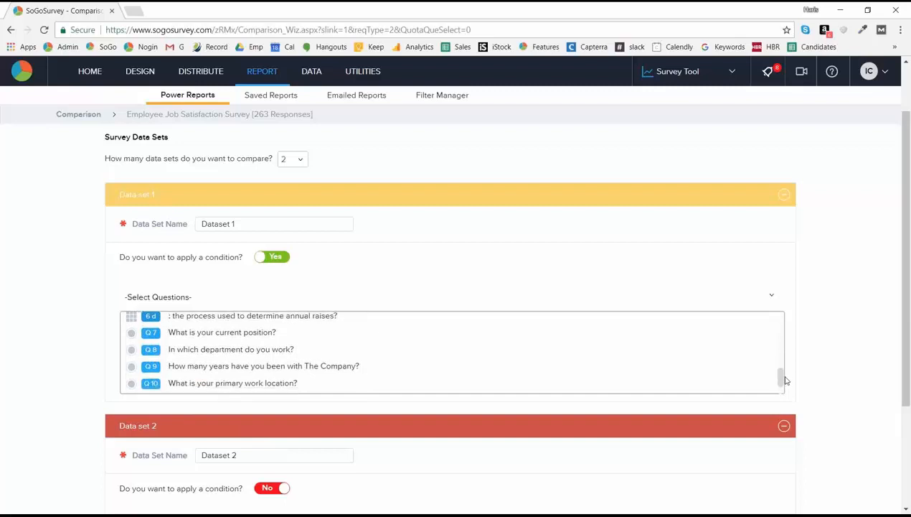
pyautogui.scroll(-2, 784, 381)
pyautogui.click(784, 378)
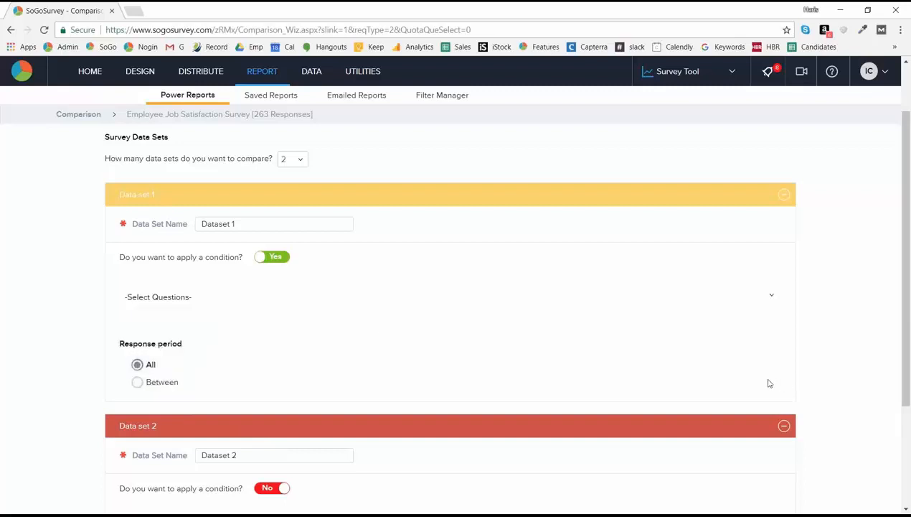
pyautogui.click(772, 297)
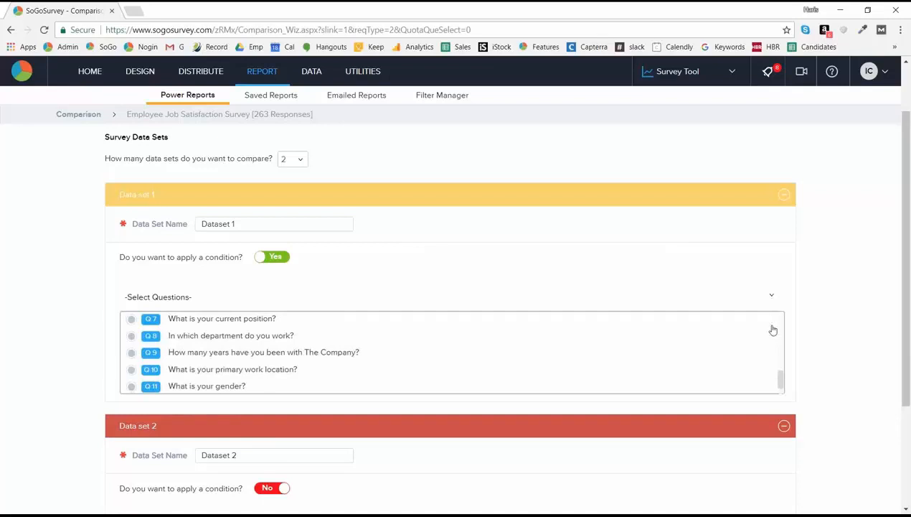
pyautogui.click(365, 370)
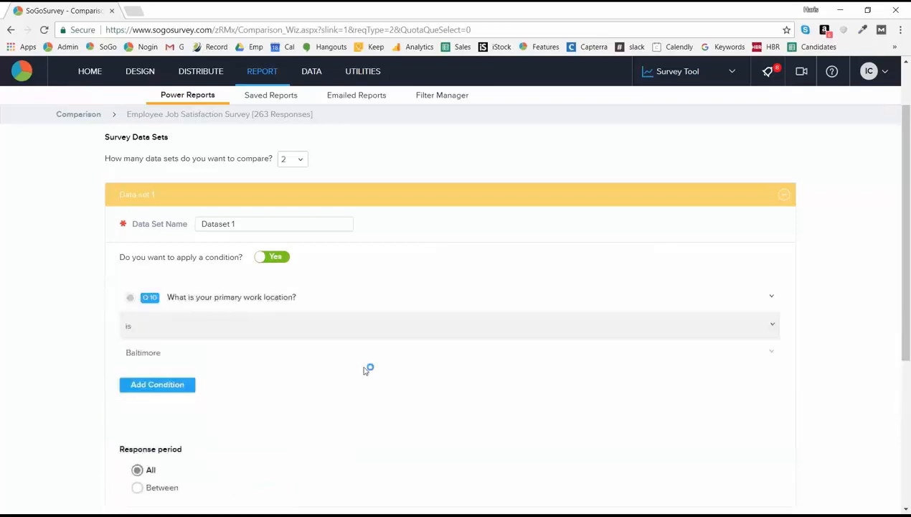
# Review the condition operators and work location answers for Data set 1, and set the number of data sets to compare to 4
pyautogui.click(291, 334)
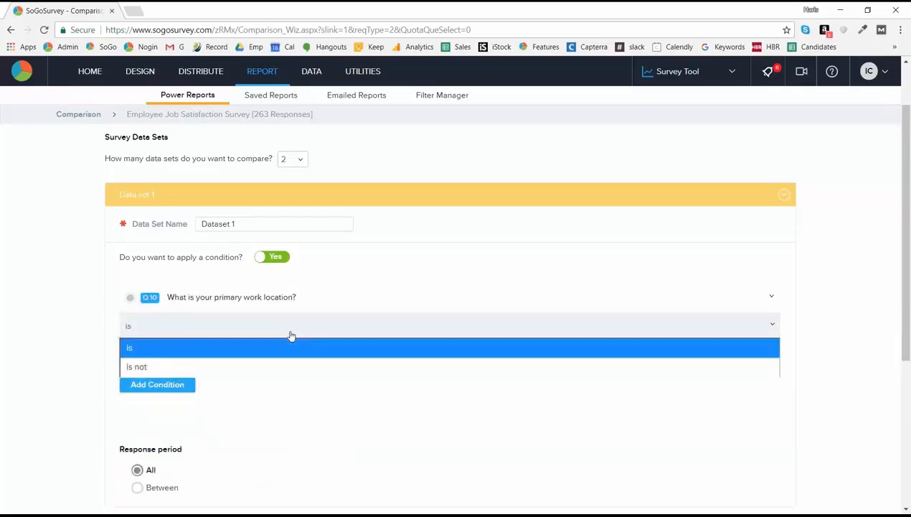
pyautogui.click(291, 335)
pyautogui.click(292, 359)
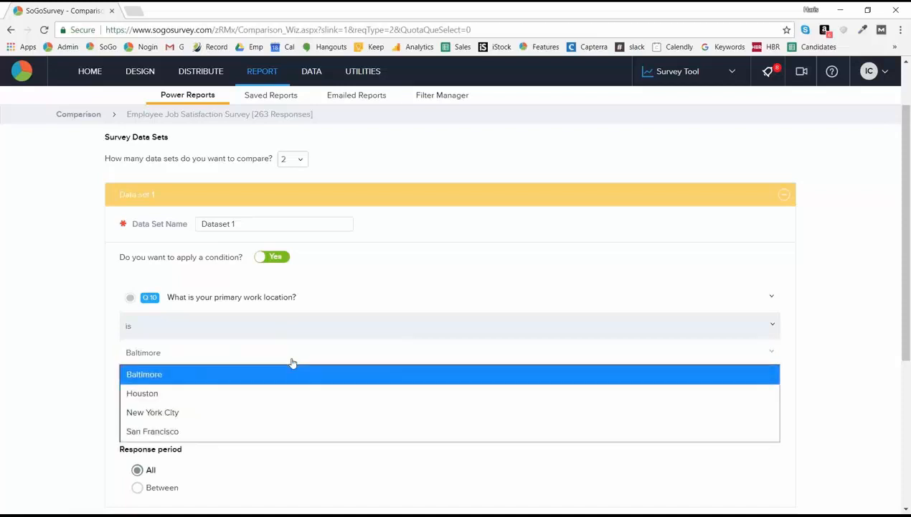
pyautogui.click(295, 159)
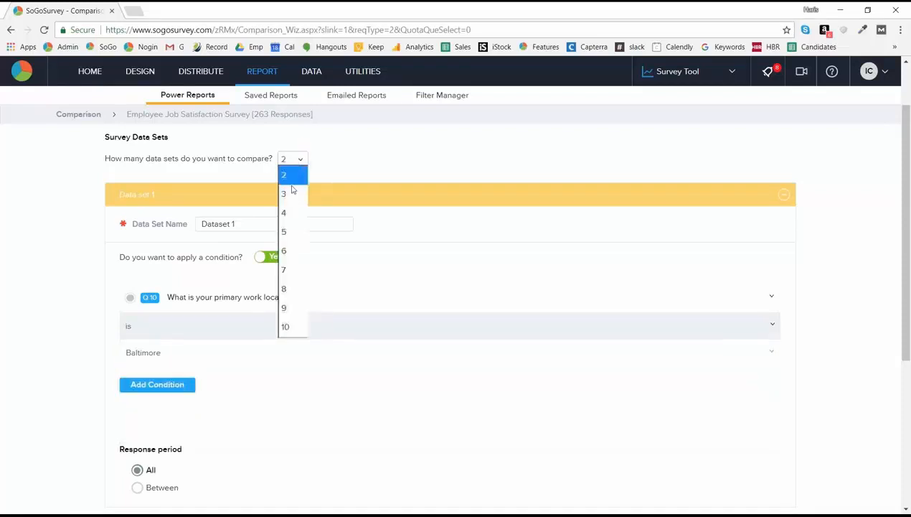
pyautogui.click(293, 213)
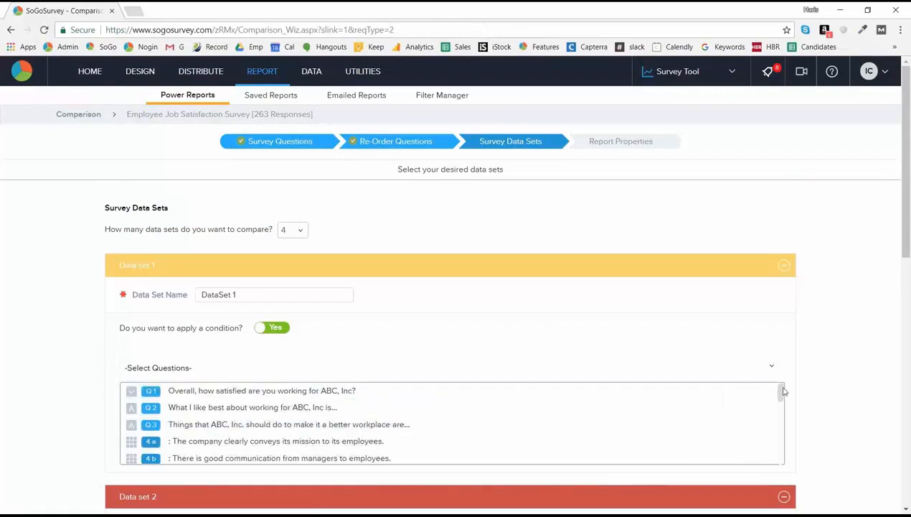
# Name Data set 1 "Baltimore" and add the condition that "What is your primary work location?" is Baltimore
pyautogui.scroll(-2, 781, 445)
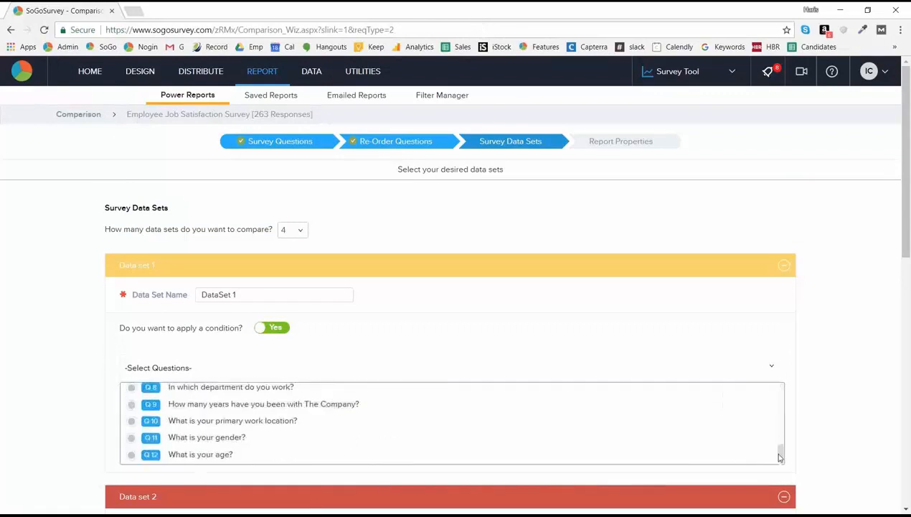
pyautogui.click(435, 422)
pyautogui.click(265, 302)
pyautogui.hotkey('ctrl', 'a')
pyautogui.write('Bal')
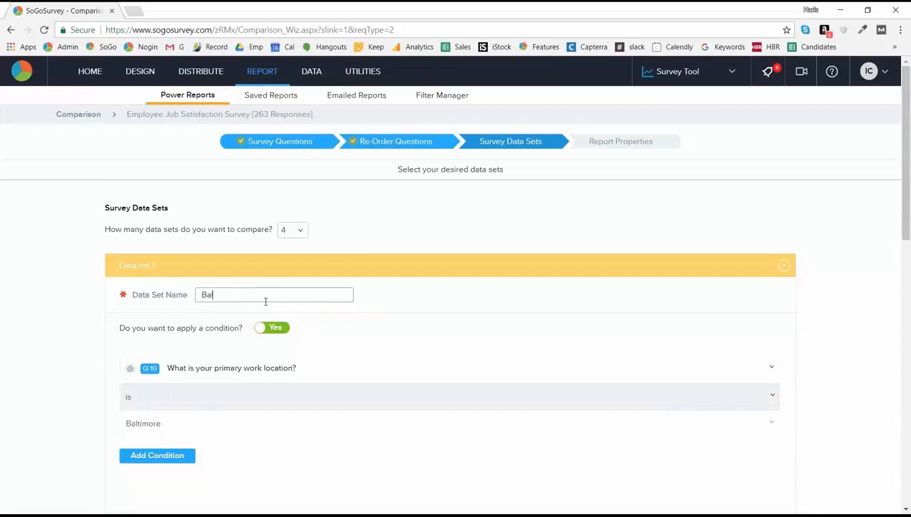
pyautogui.write('timore')
pyautogui.click(150, 457)
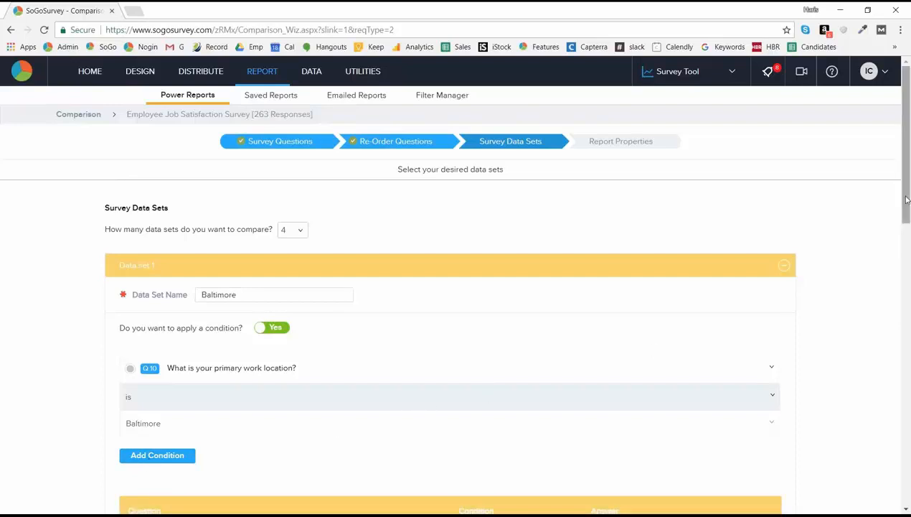
# Enable a condition for Data set 2 based on the question "What is your primary work location?"
pyautogui.moveTo(905, 200); pyautogui.dragTo(904, 266)
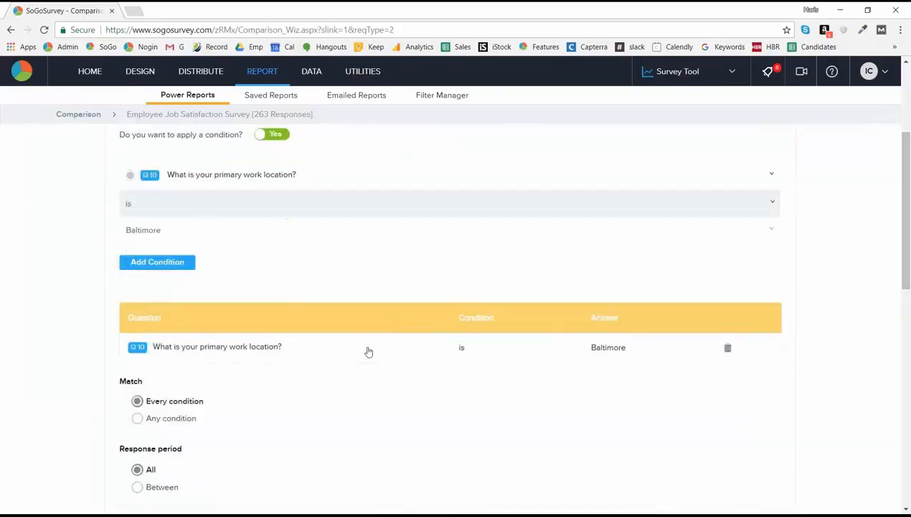
pyautogui.moveTo(907, 276); pyautogui.dragTo(903, 348)
pyautogui.moveTo(243, 348); pyautogui.dragTo(159, 344)
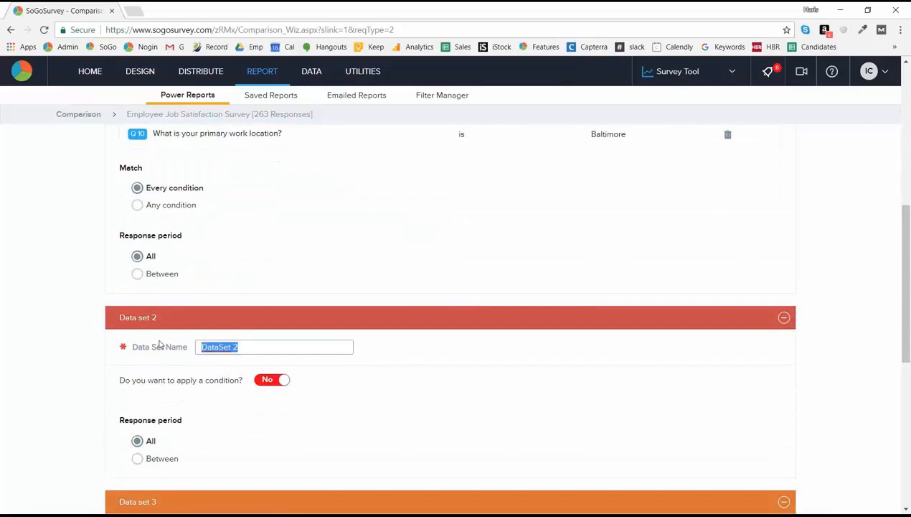
pyautogui.click(270, 381)
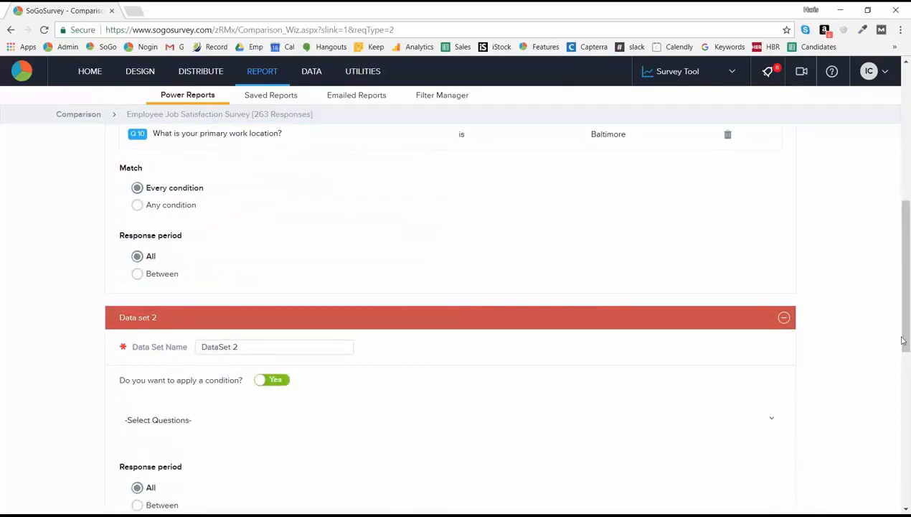
pyautogui.moveTo(904, 337); pyautogui.dragTo(906, 423)
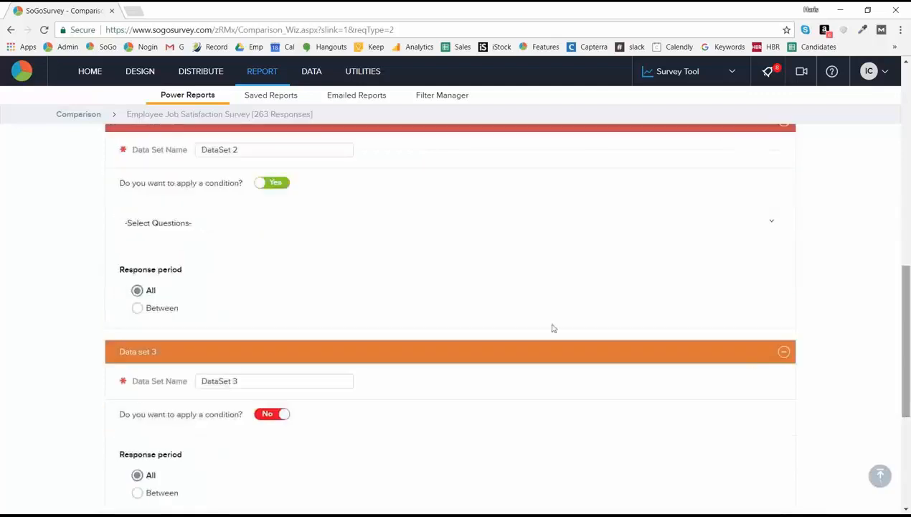
pyautogui.click(390, 229)
pyautogui.scroll(-10, 779, 305)
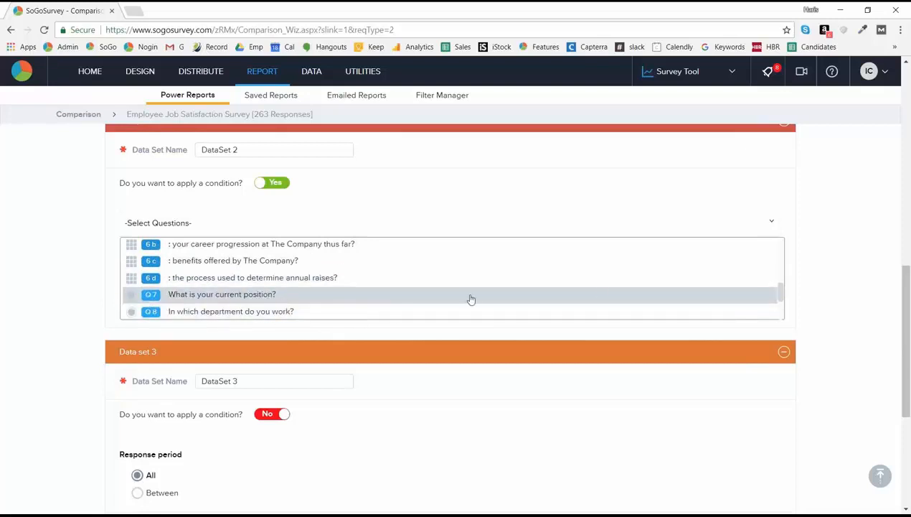
pyautogui.moveTo(781, 292); pyautogui.dragTo(781, 307)
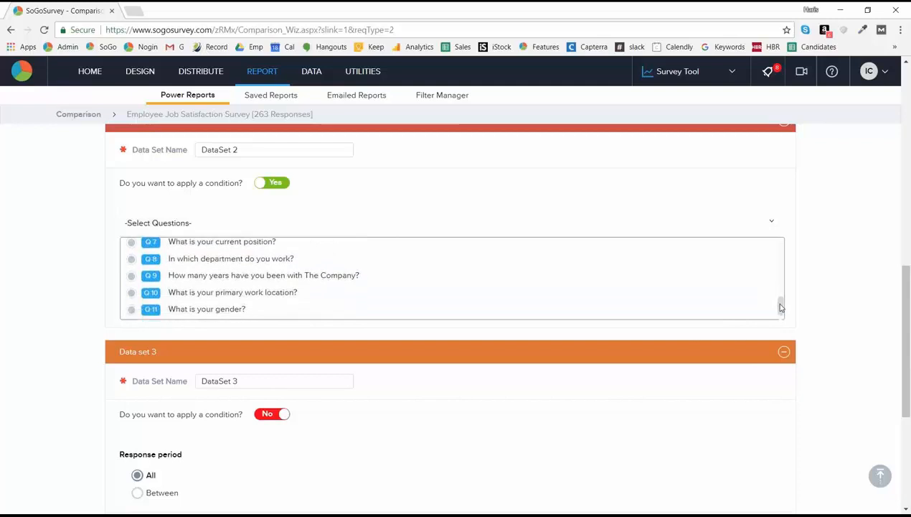
pyautogui.click(407, 292)
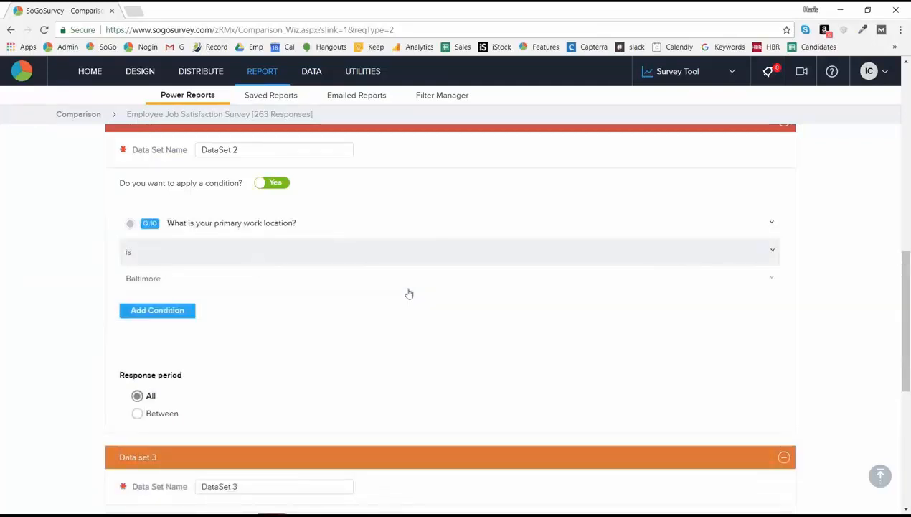
# Set Data set 2's condition answer to Houston, name the data set "Houston", and add the condition
pyautogui.click(163, 279)
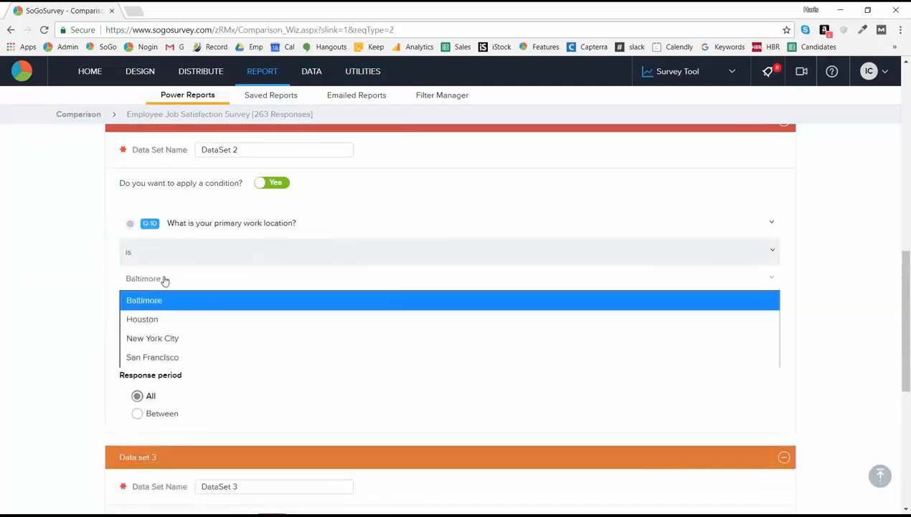
pyautogui.click(156, 320)
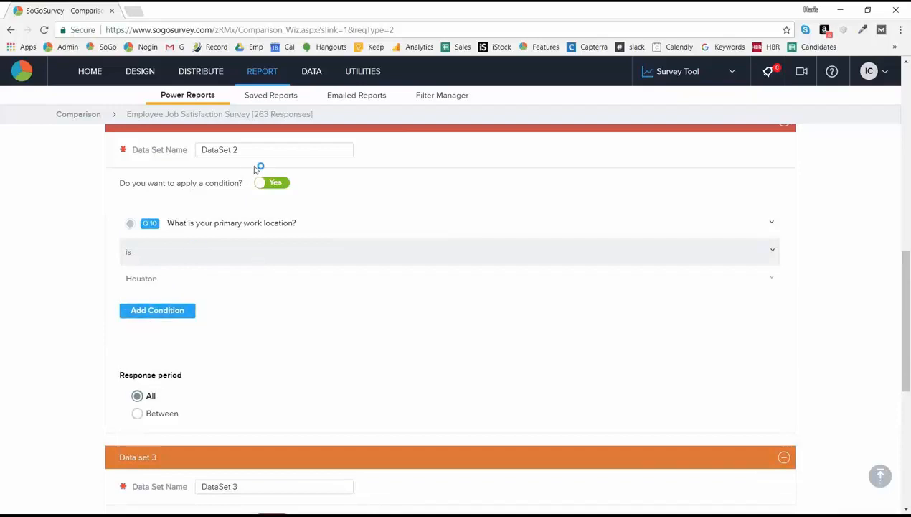
pyautogui.tripleClick(262, 150)
pyautogui.write('Houston')
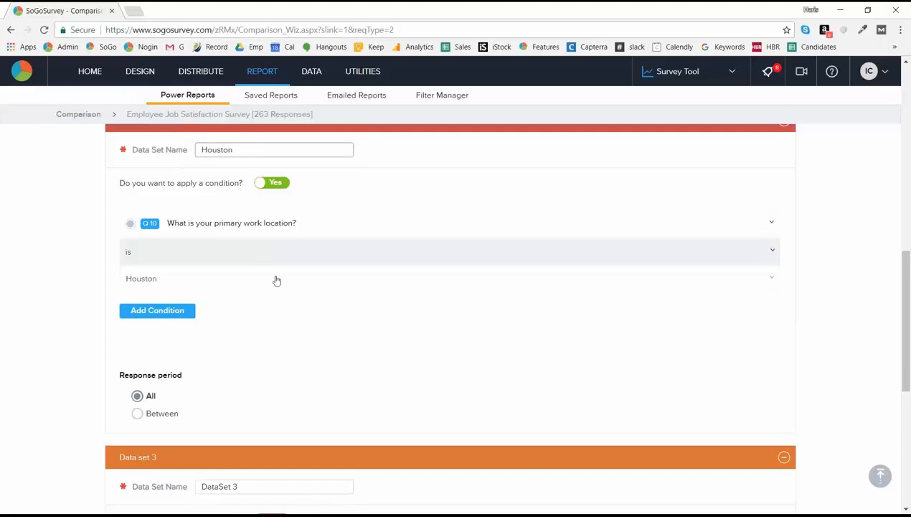
pyautogui.click(163, 315)
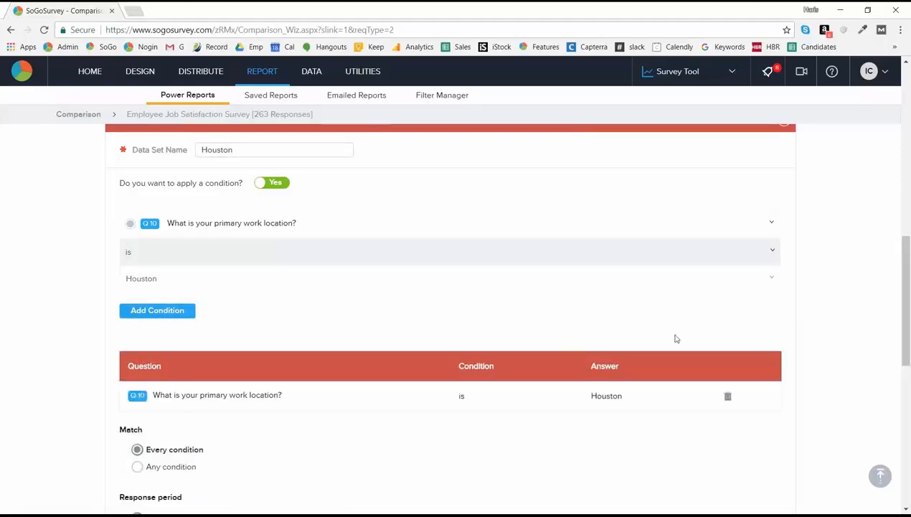
# Enable a condition for Data set 3 based on the question "What is your primary work location?"
pyautogui.moveTo(905, 305); pyautogui.dragTo(906, 427)
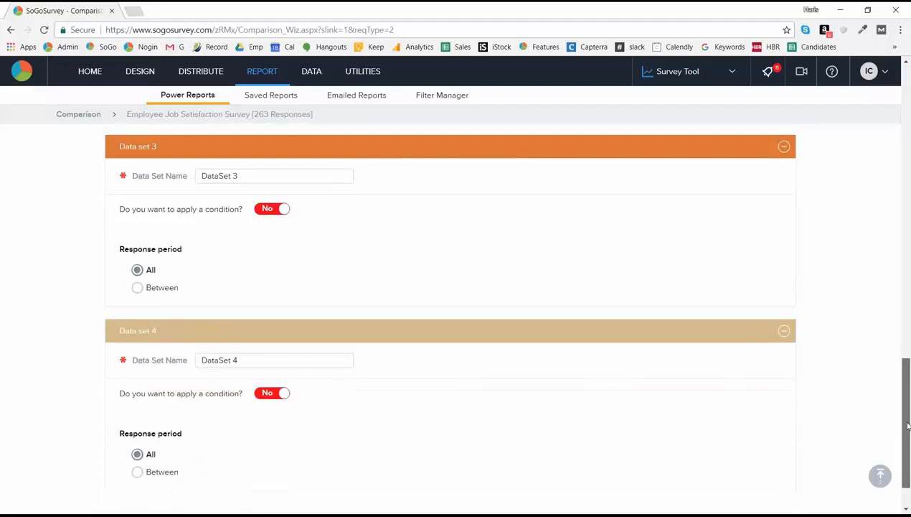
pyautogui.click(270, 213)
pyautogui.click(285, 260)
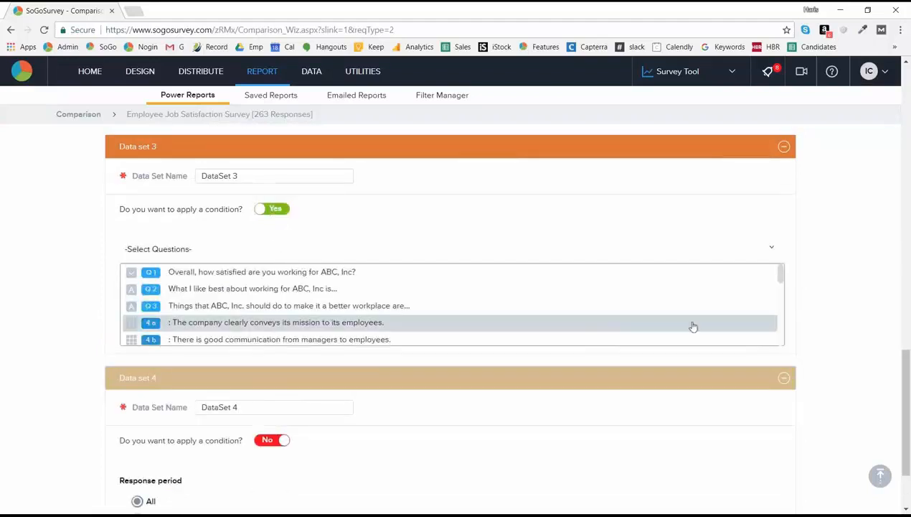
pyautogui.click(776, 339)
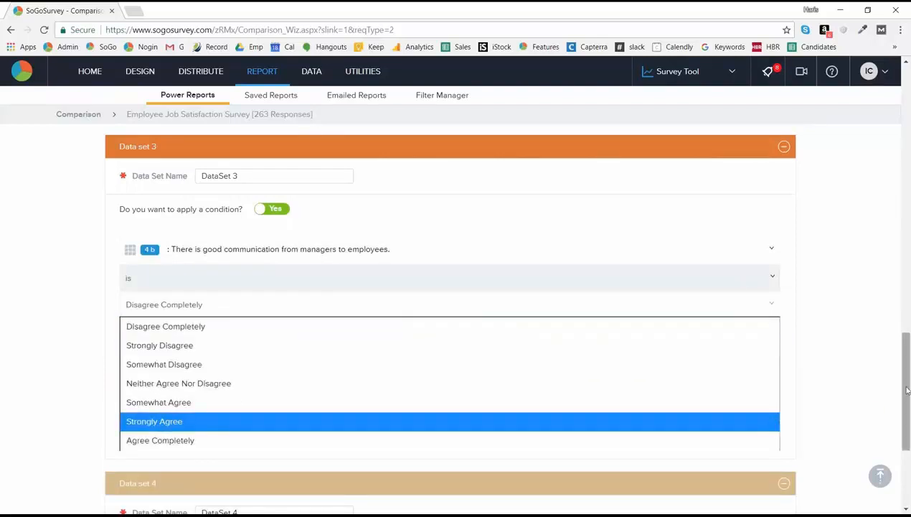
pyautogui.click(864, 323)
pyautogui.click(747, 253)
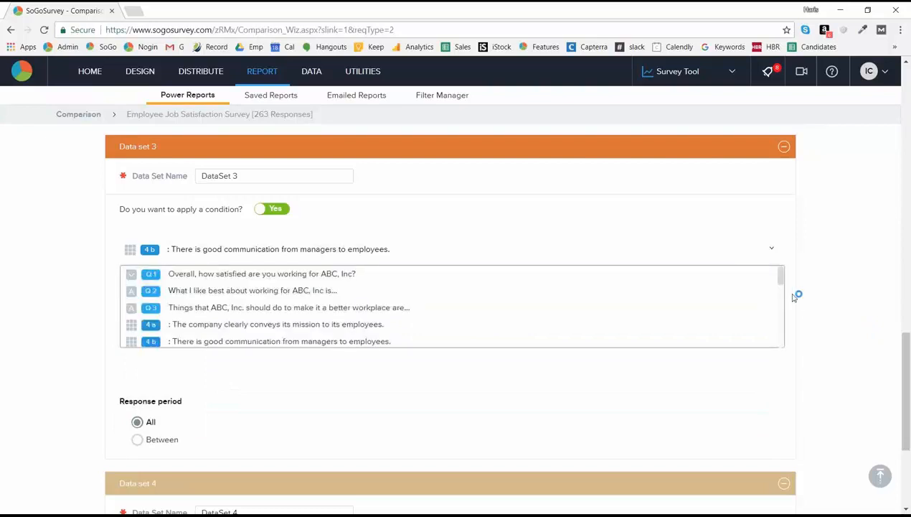
pyautogui.moveTo(781, 278); pyautogui.dragTo(781, 346)
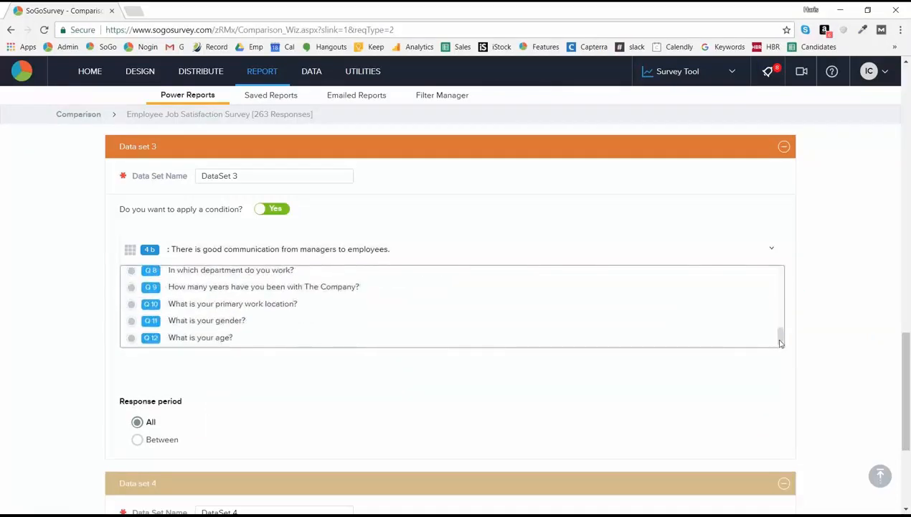
pyautogui.click(293, 310)
# Add the condition with the answer New York City to Data set 3 and name the data set "NYC"
pyautogui.click(224, 307)
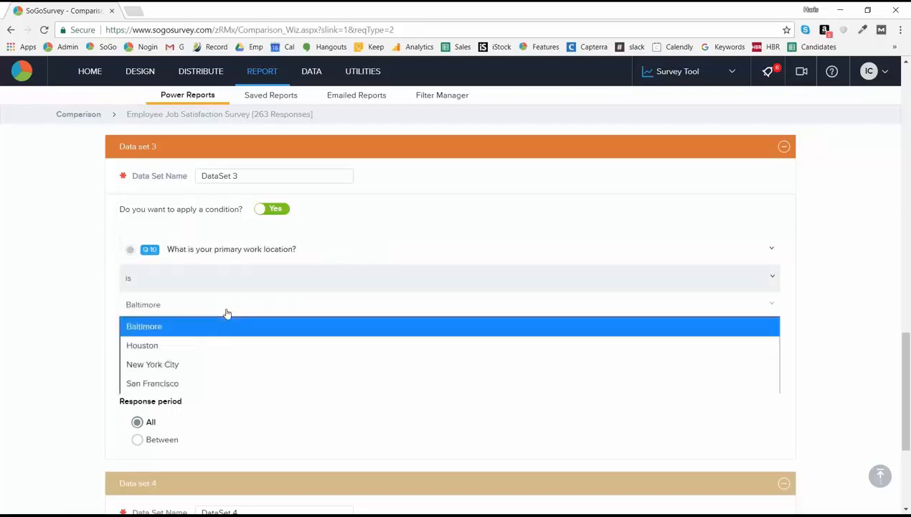
pyautogui.click(181, 365)
pyautogui.click(153, 337)
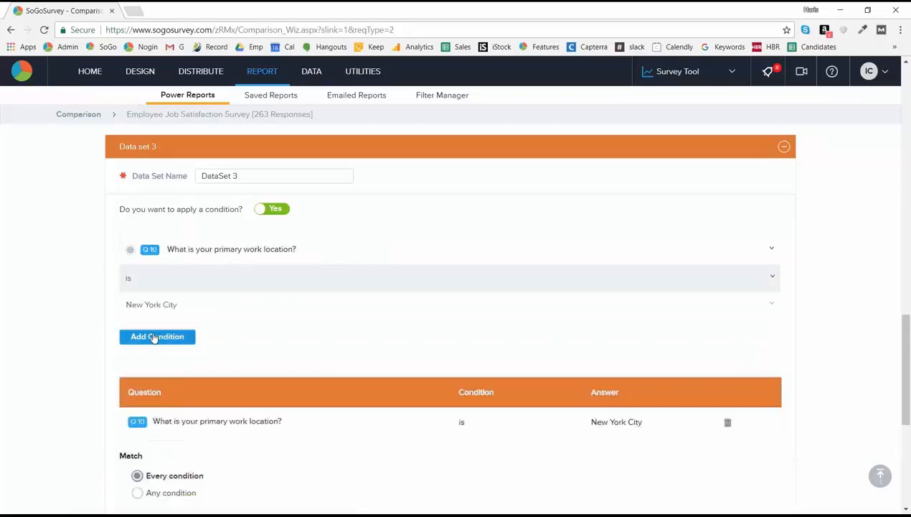
pyautogui.moveTo(247, 175); pyautogui.dragTo(81, 189)
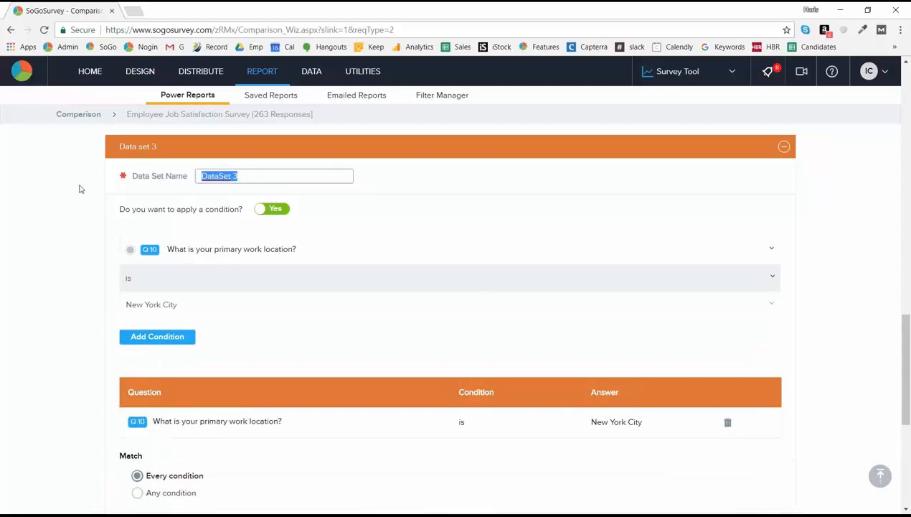
pyautogui.write('NYC')
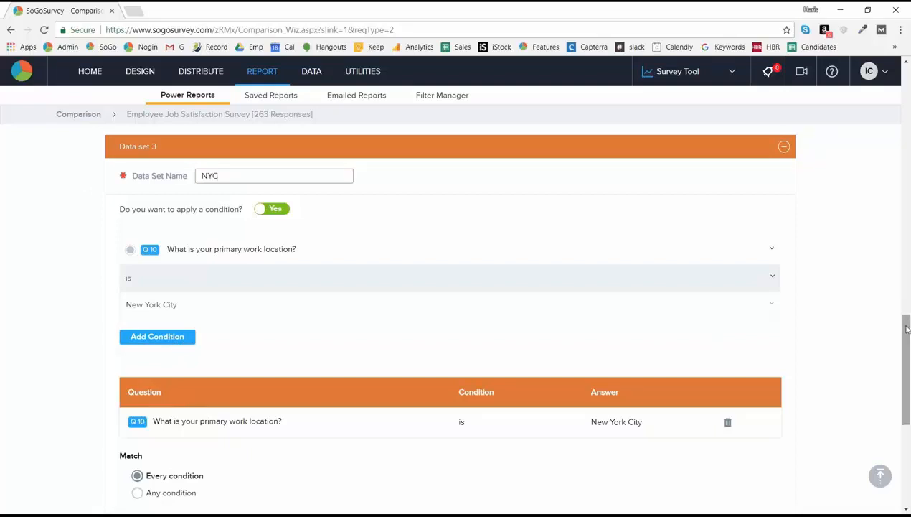
# Enable a condition for Data set 4 based on the question "What is your primary work location?"
pyautogui.scroll(-3, 673, 336)
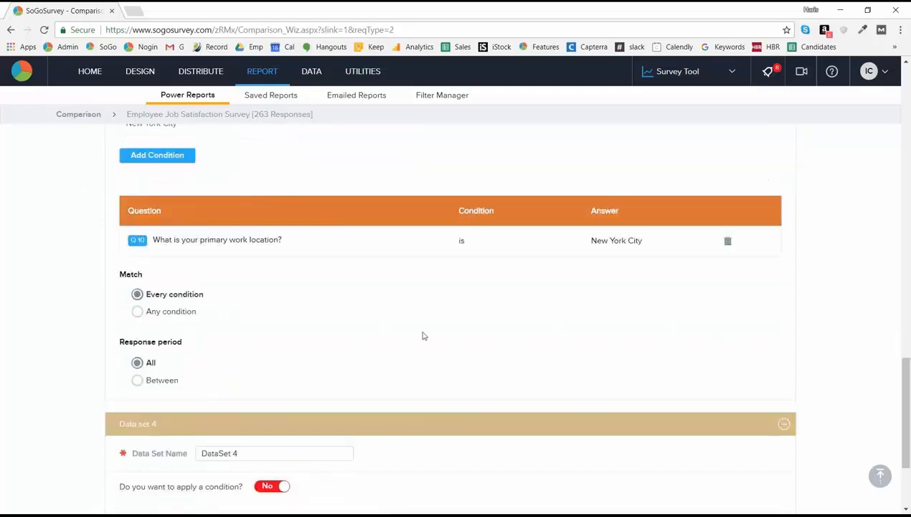
pyautogui.moveTo(906, 369); pyautogui.dragTo(906, 380)
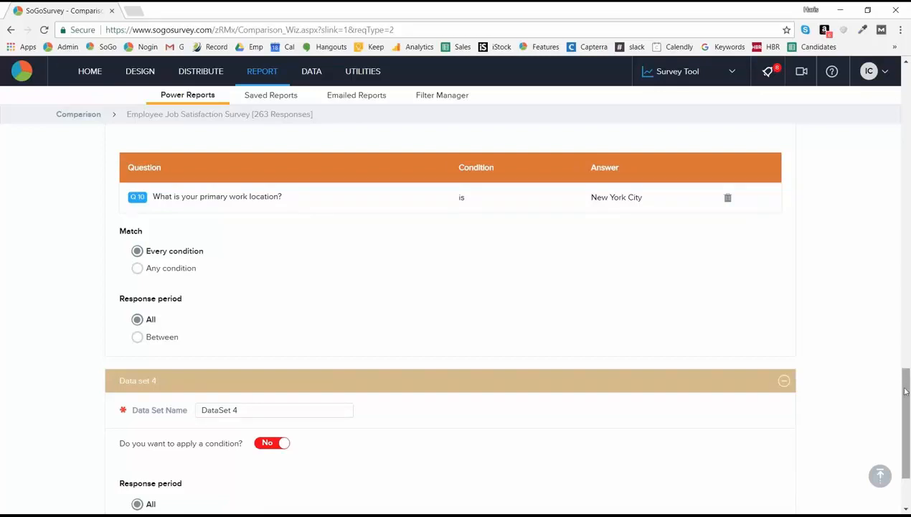
pyautogui.moveTo(906, 391); pyautogui.dragTo(906, 418)
pyautogui.click(266, 311)
pyautogui.click(272, 344)
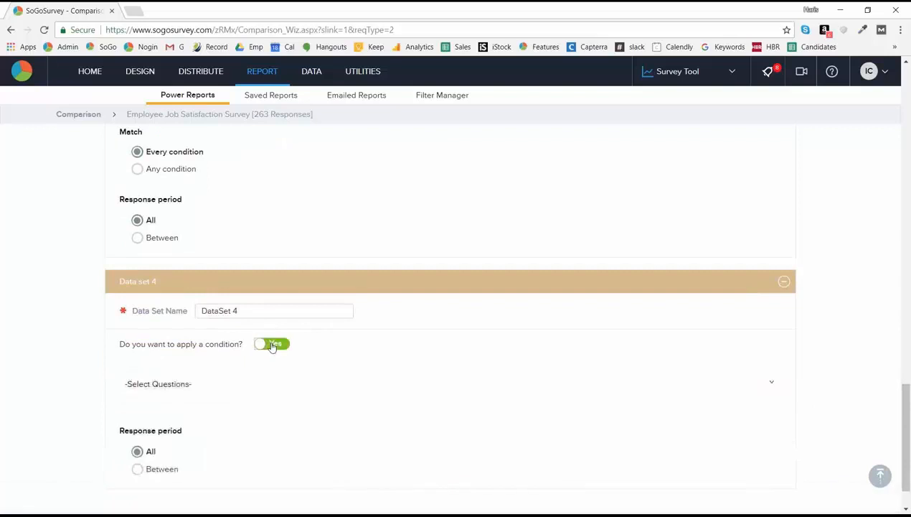
pyautogui.click(264, 387)
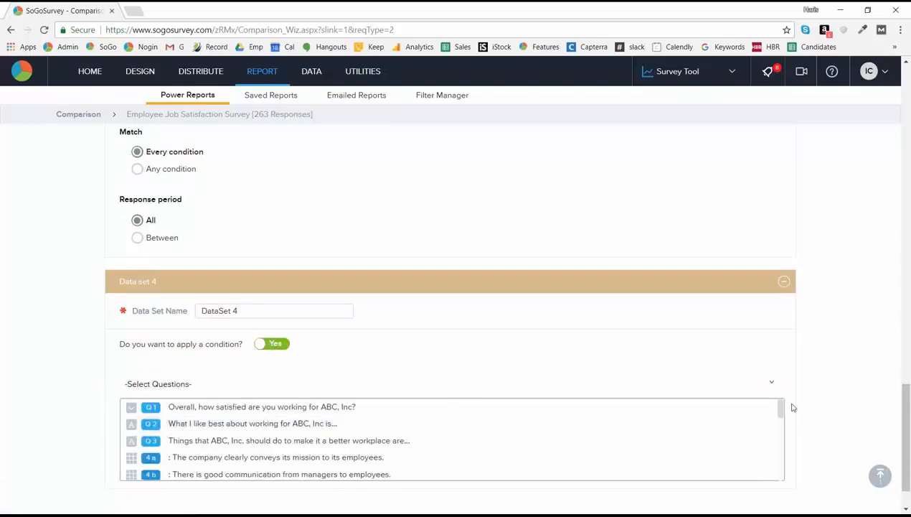
pyautogui.moveTo(779, 407); pyautogui.dragTo(780, 470)
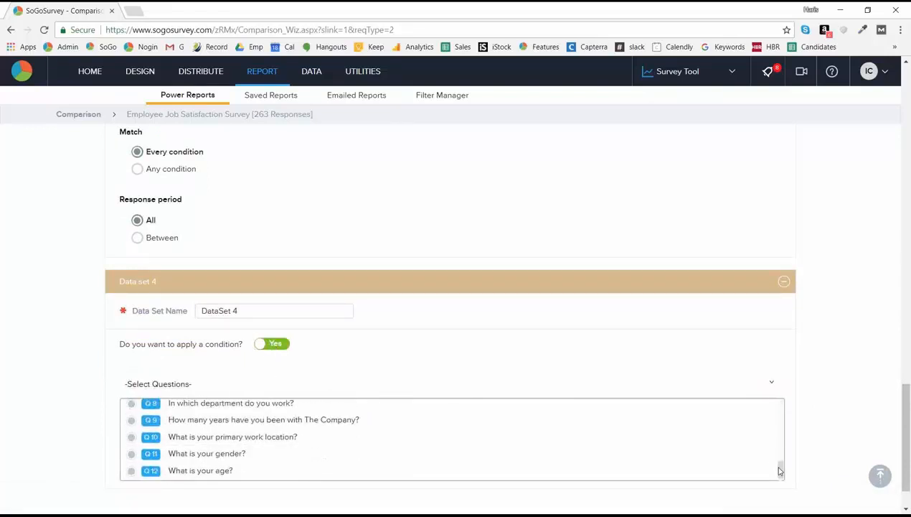
pyautogui.click(354, 438)
# Set Data set 4's condition answer to San Francisco, name the data set "SFO", and add the condition
pyautogui.click(246, 444)
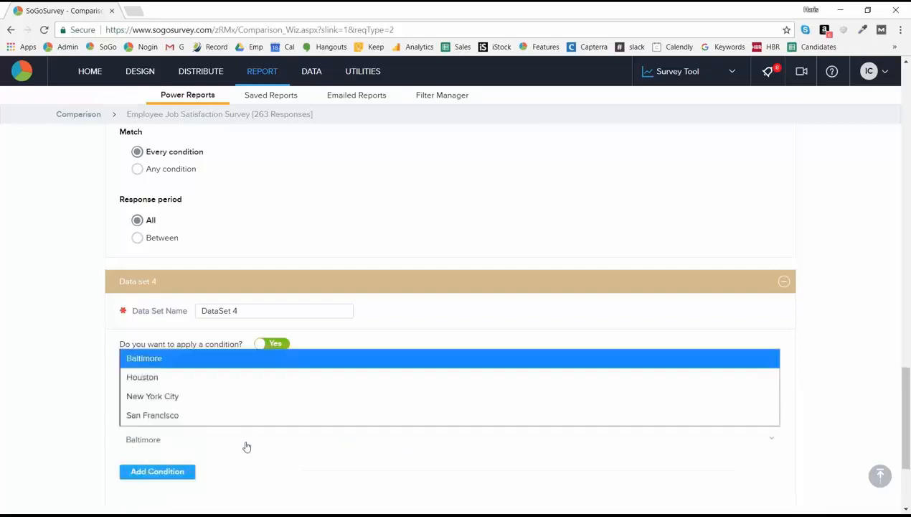
pyautogui.click(180, 416)
pyautogui.click(239, 311)
pyautogui.hotkey('ctrl', 'a')
pyautogui.write('S')
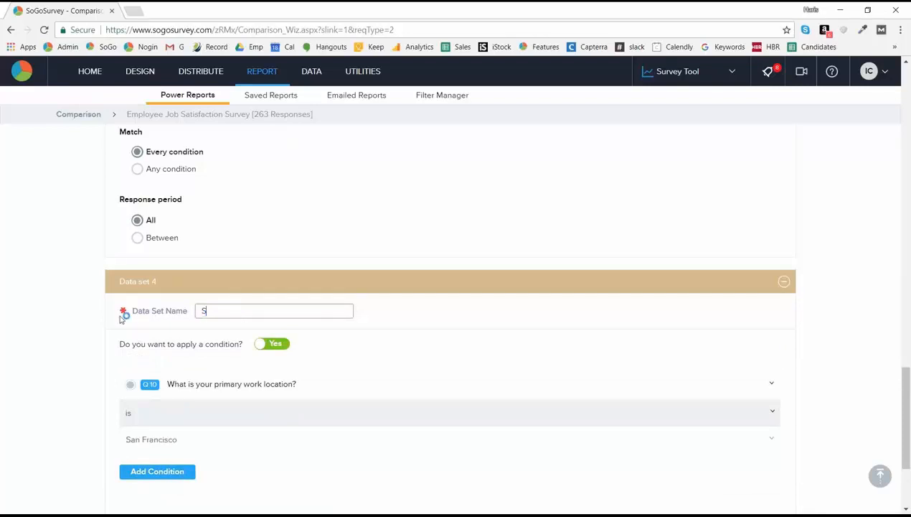
pyautogui.click(159, 475)
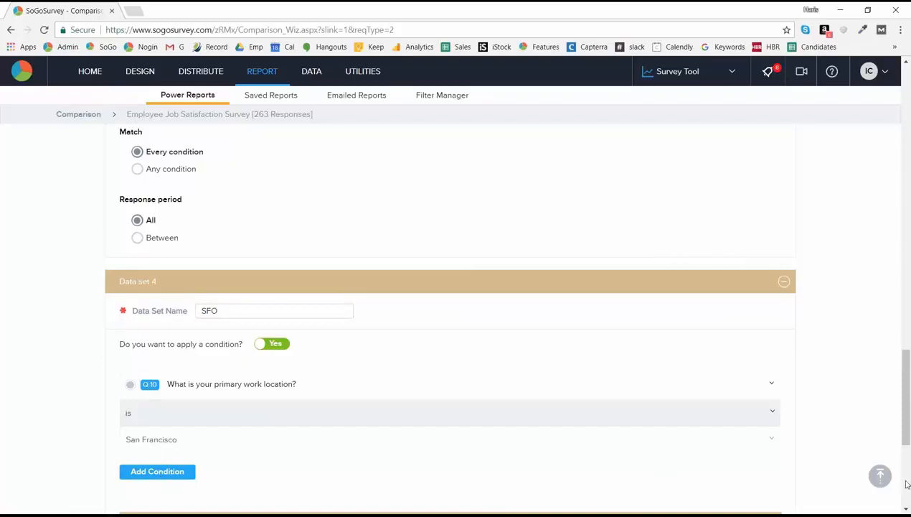
# Continue to the report properties, exclude all 'Did not Answer' responses, and generate the Comparison report
pyautogui.scroll(-4, 906, 485)
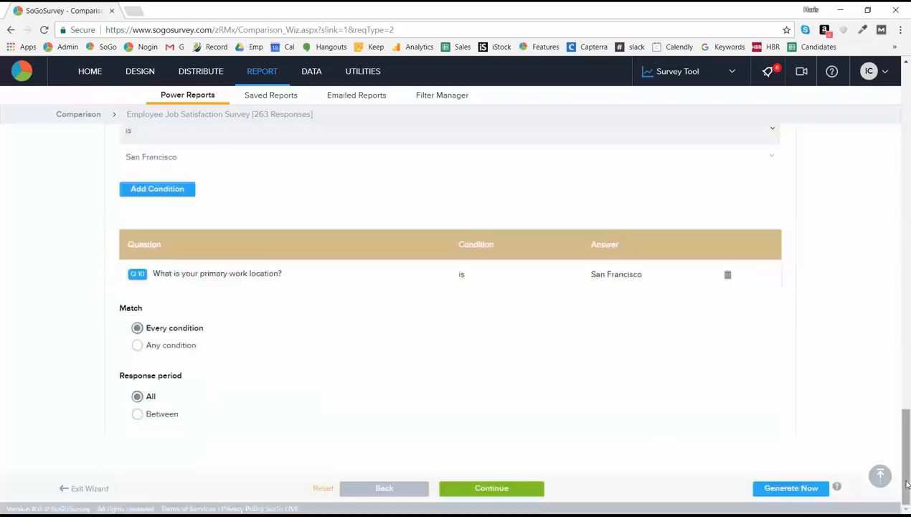
pyautogui.click(494, 489)
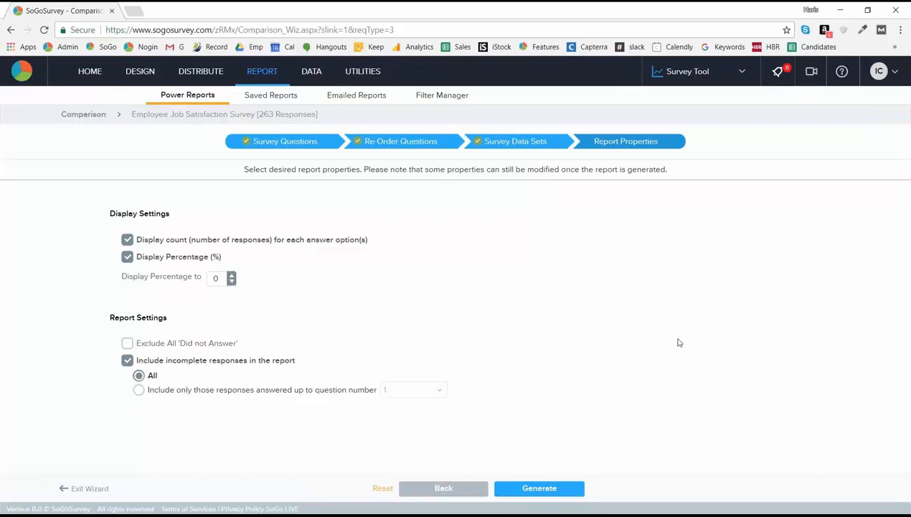
pyautogui.click(127, 344)
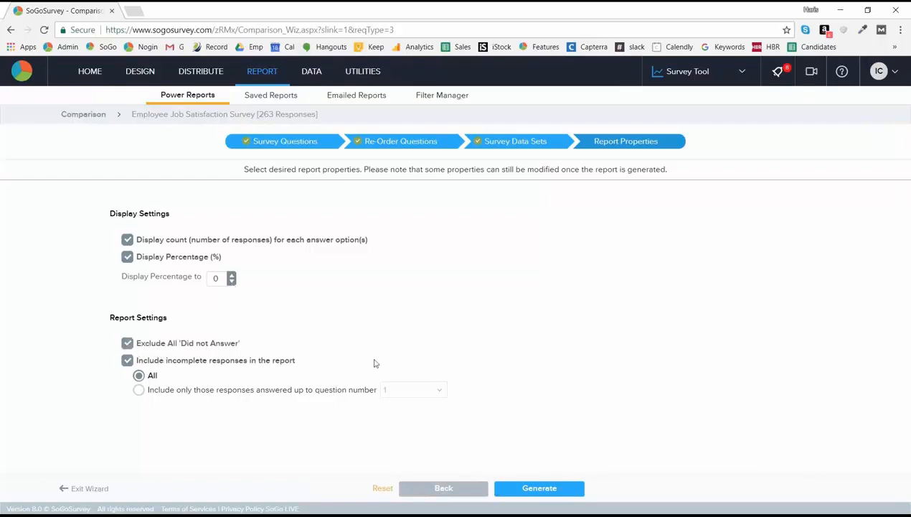
pyautogui.click(540, 488)
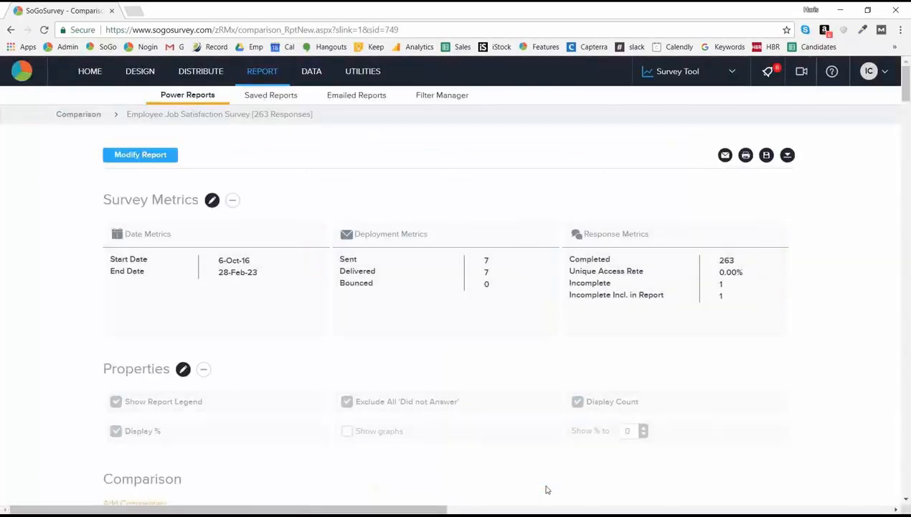
# Change the NYC data set's color in the report legend to green (00cc00) and save it
pyautogui.scroll(-5, 545, 490)
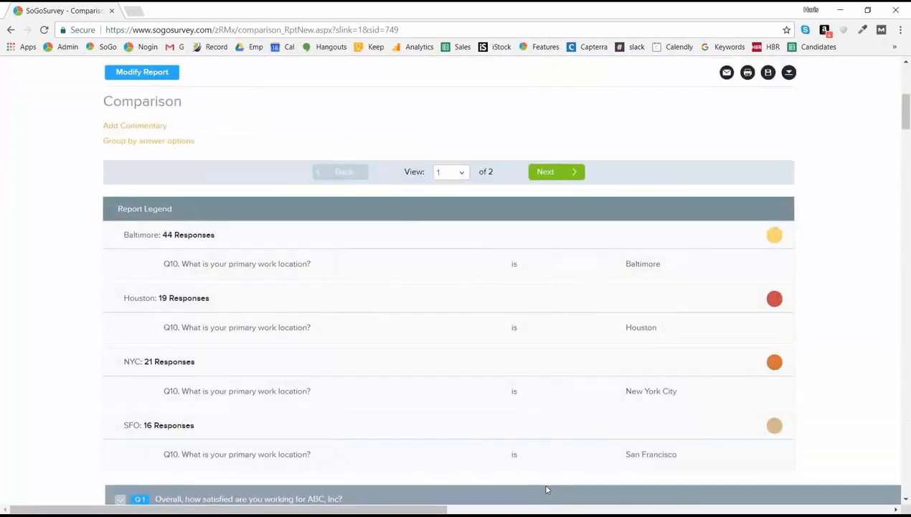
pyautogui.scroll(-1, 545, 489)
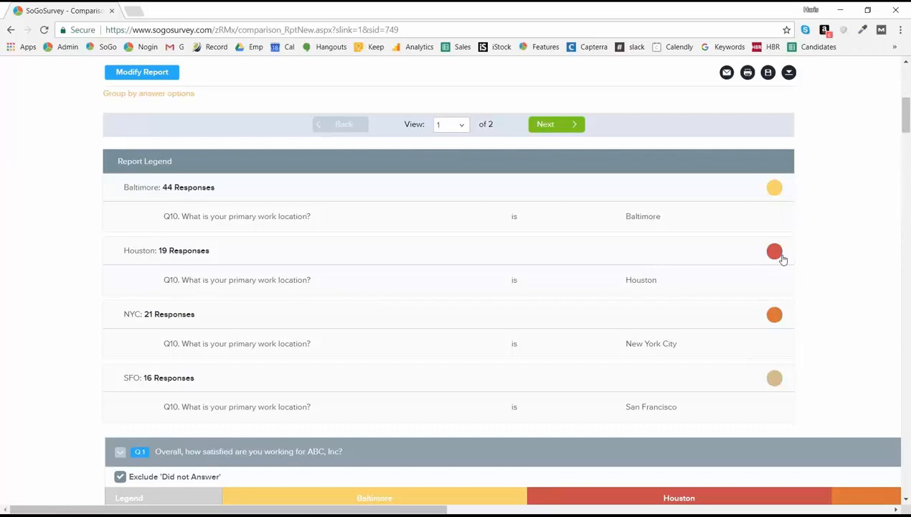
pyautogui.click(775, 316)
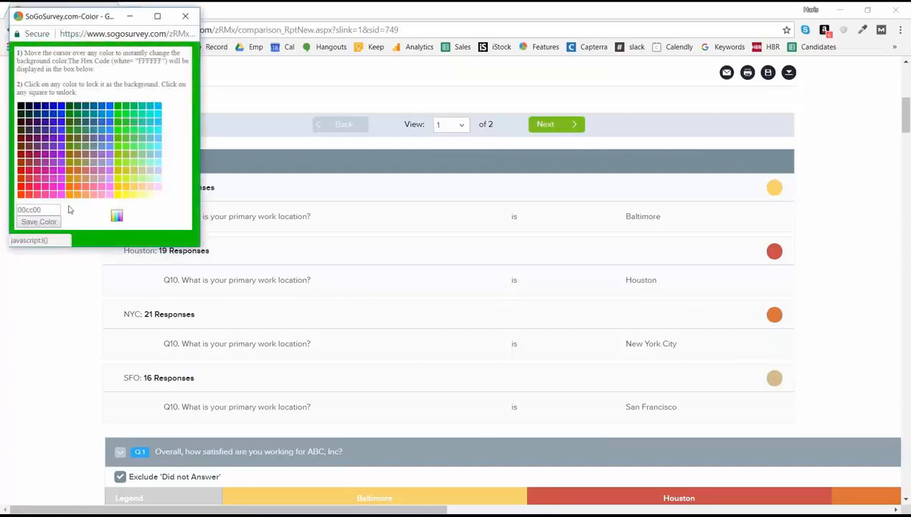
pyautogui.click(52, 221)
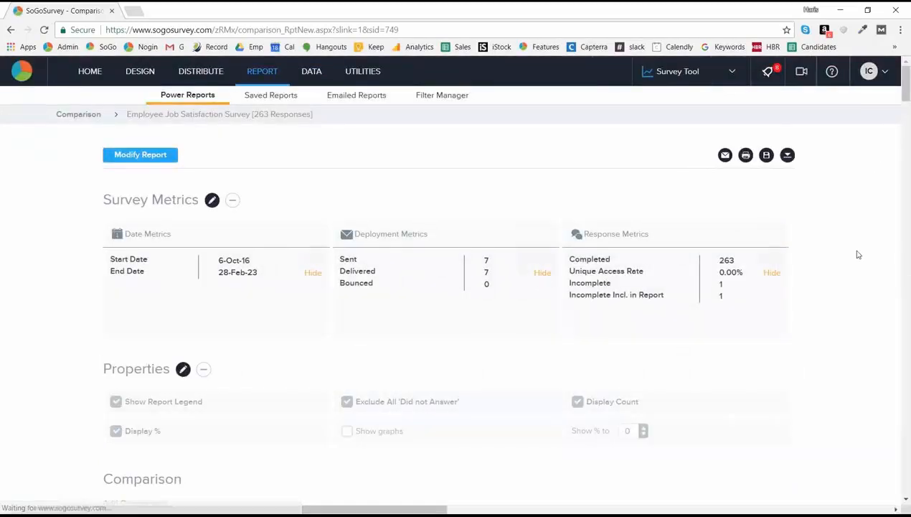
# Review the report legend and the comparison tables of the first questions, and return to the report's beginning
pyautogui.scroll(-6, 858, 254)
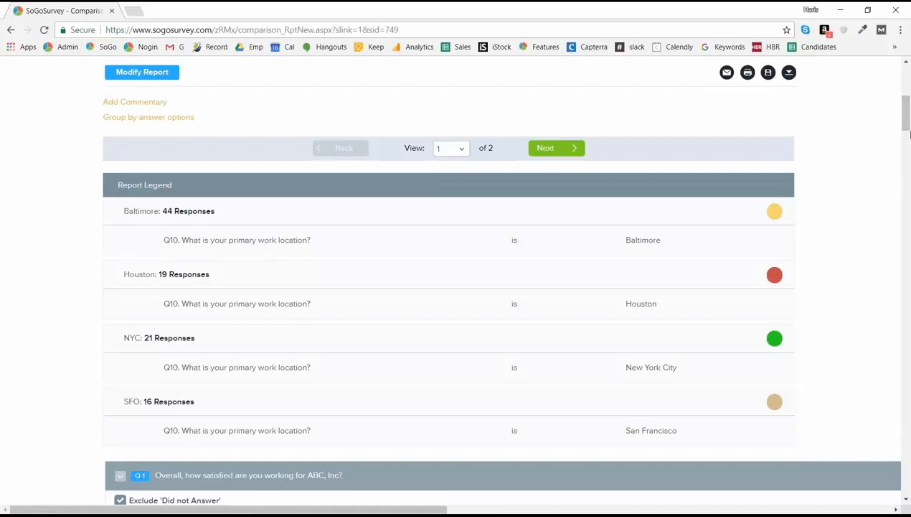
pyautogui.scroll(-3, 908, 133)
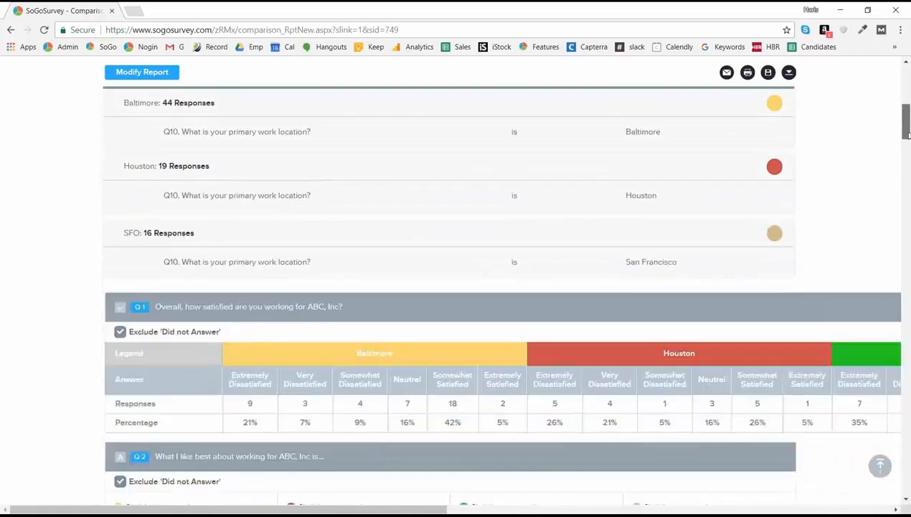
pyautogui.scroll(-1, 908, 134)
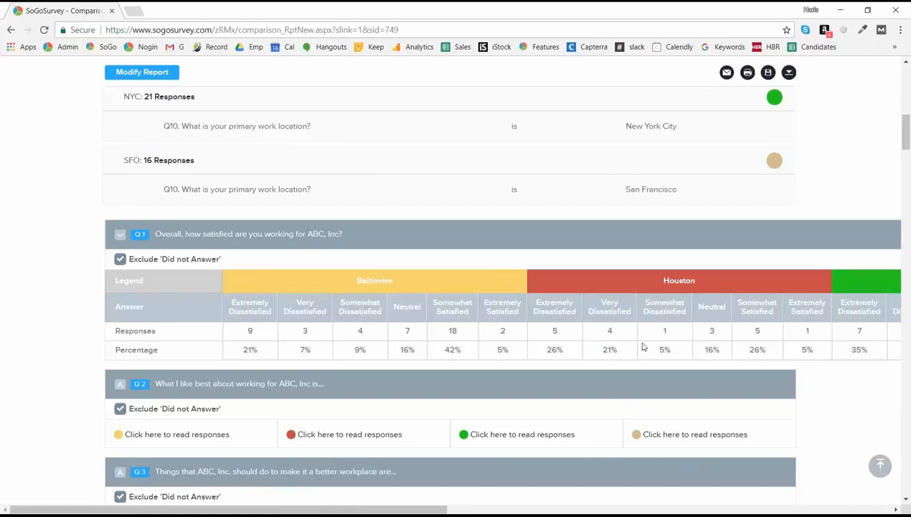
pyautogui.scroll(-2, 643, 346)
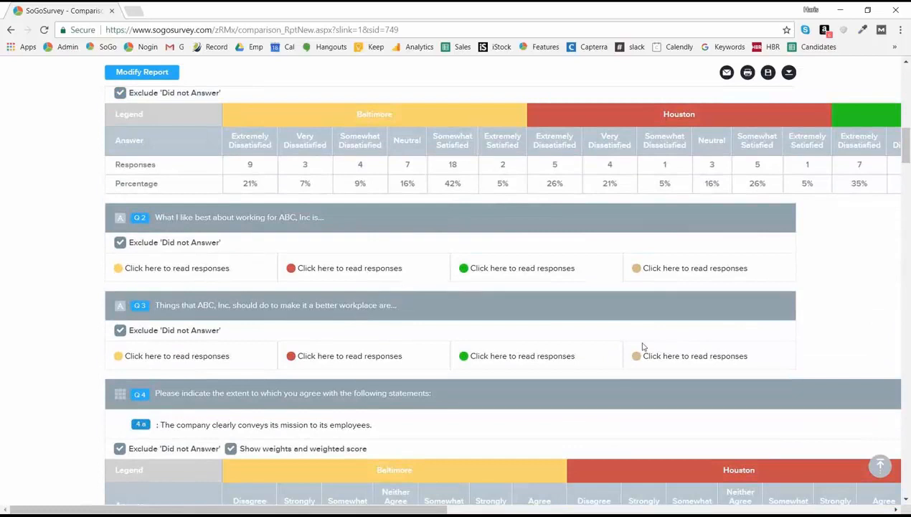
pyautogui.scroll(5, 643, 347)
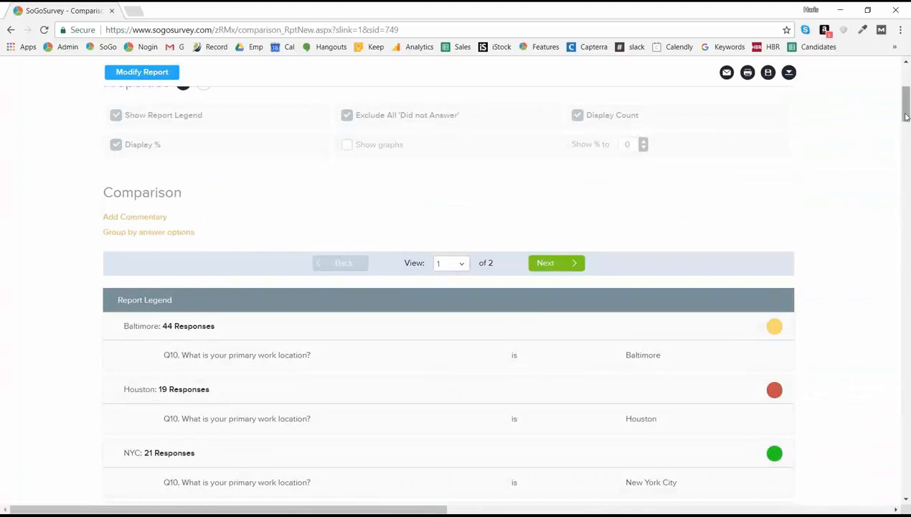
pyautogui.moveTo(907, 97); pyautogui.dragTo(906, 72)
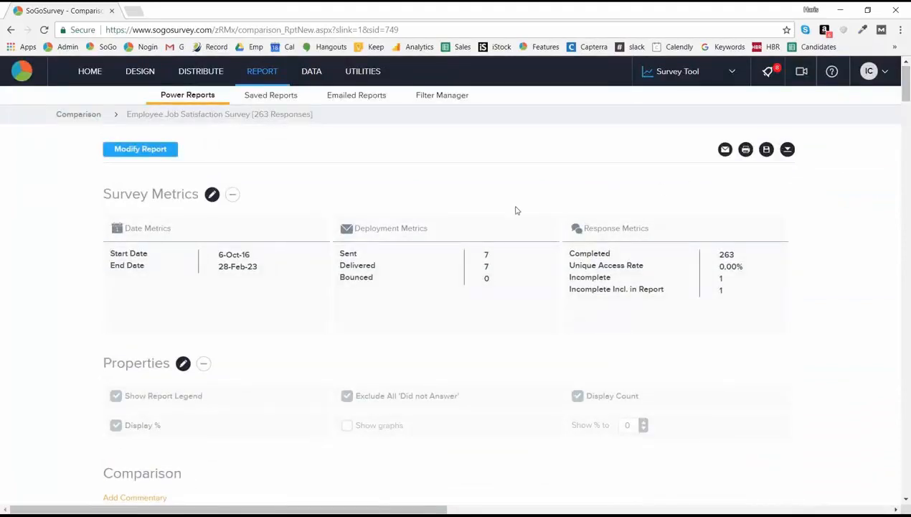
# Open the Survey Metrics section for editing to view its options for hiding metrics
pyautogui.click(212, 194)
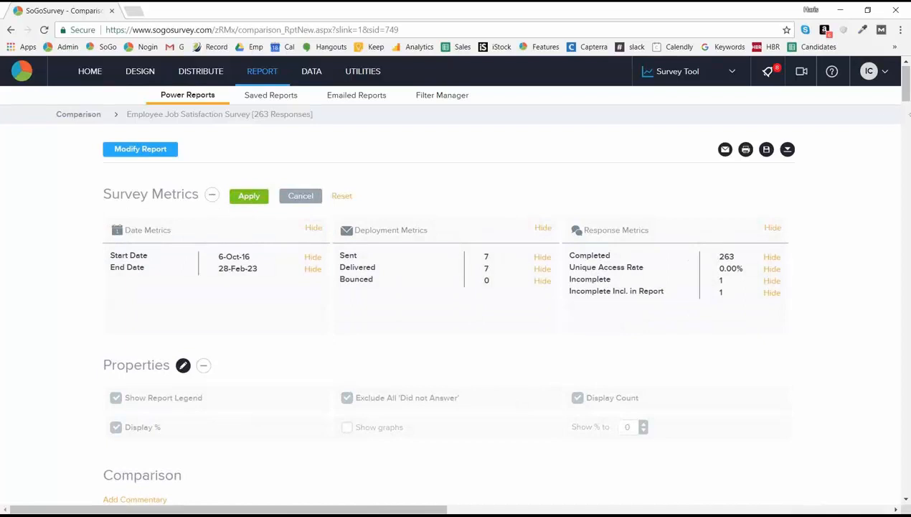
pyautogui.moveTo(904, 102); pyautogui.dragTo(855, 120)
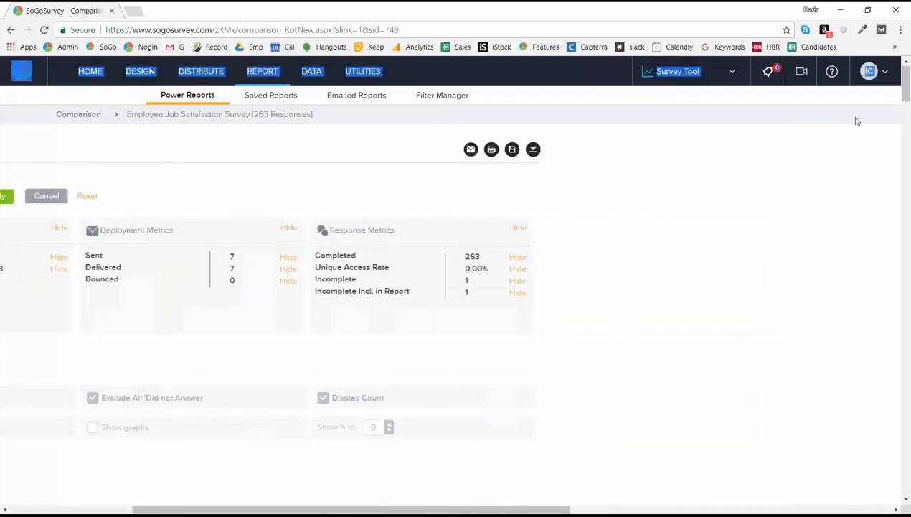
pyautogui.moveTo(421, 510); pyautogui.dragTo(297, 510)
pyautogui.click(459, 358)
# Edit the report properties to show graphs and turn off Display Count, and apply the changes
pyautogui.scroll(-4, 459, 358)
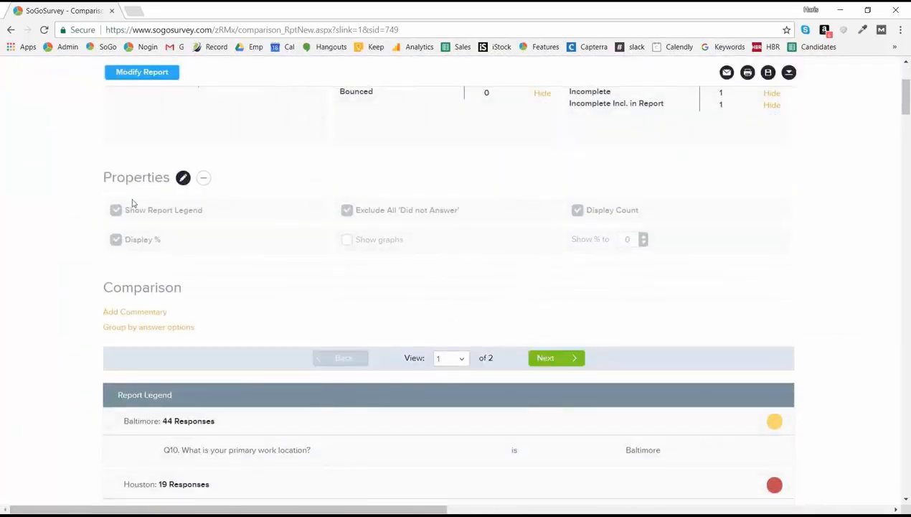
pyautogui.click(183, 177)
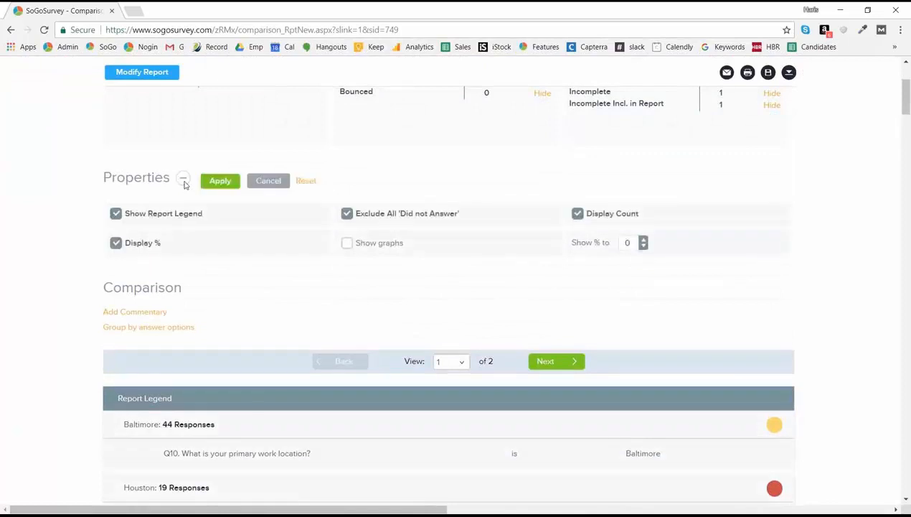
pyautogui.click(348, 245)
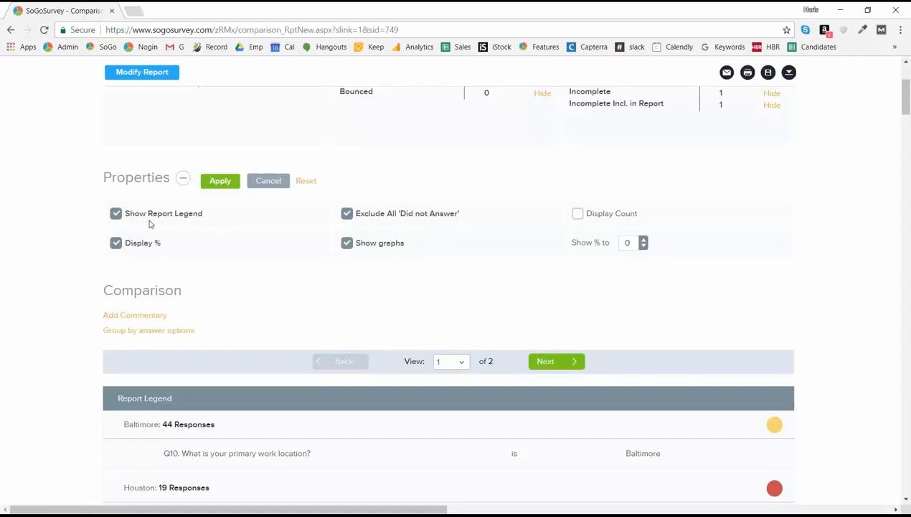
pyautogui.click(222, 185)
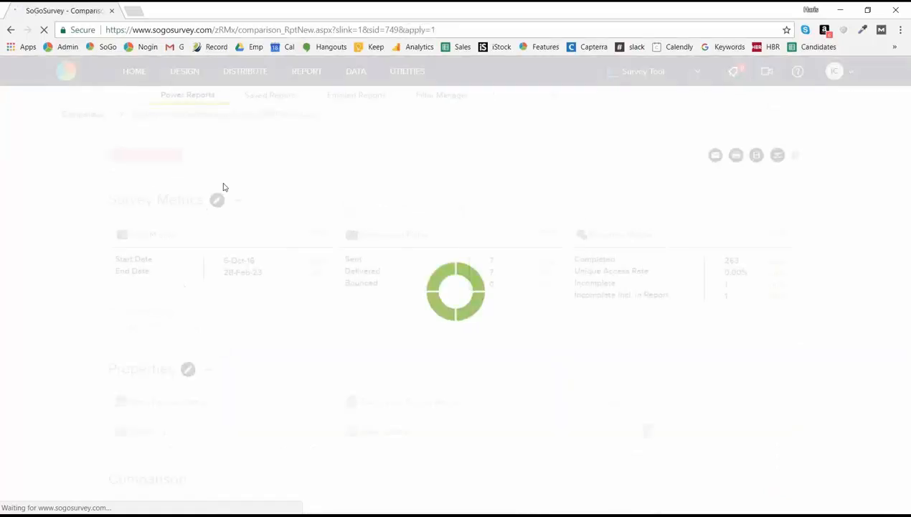
# Examine the graphs and percentages comparing the four locations from Q1 through statement 4a
pyautogui.scroll(-7, 223, 187)
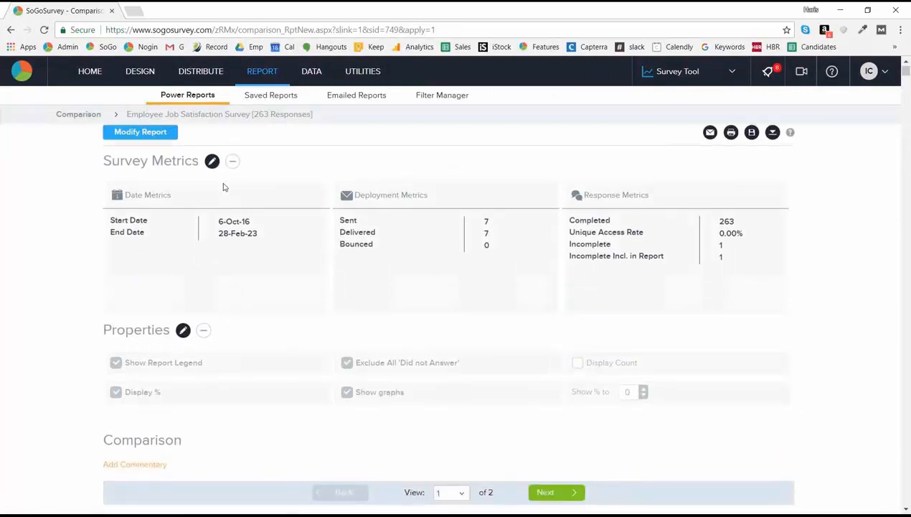
pyautogui.scroll(-3, 223, 186)
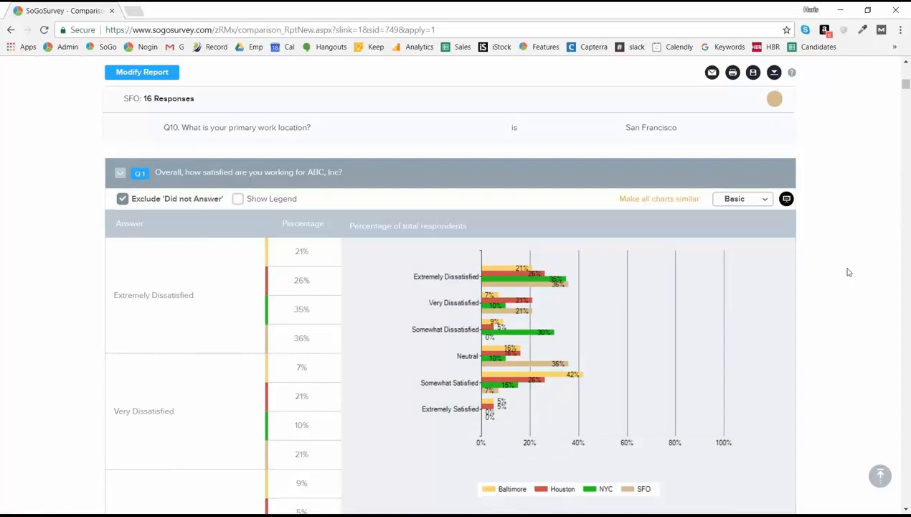
pyautogui.scroll(-3, 849, 272)
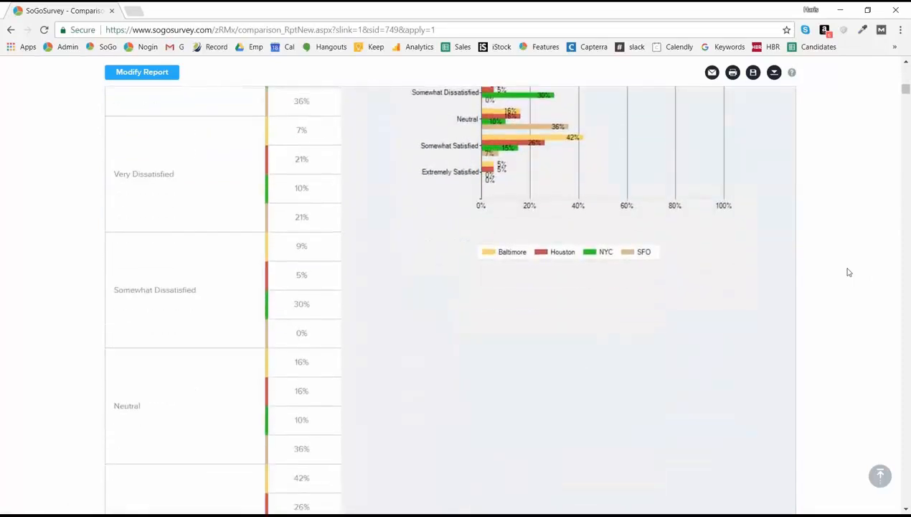
pyautogui.scroll(-1, 849, 272)
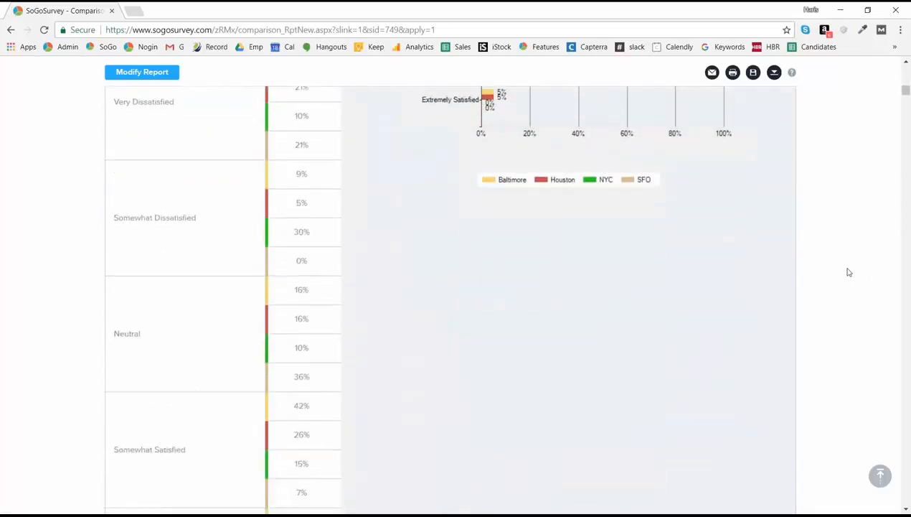
pyautogui.scroll(-8, 849, 272)
pyautogui.scroll(-2, 849, 272)
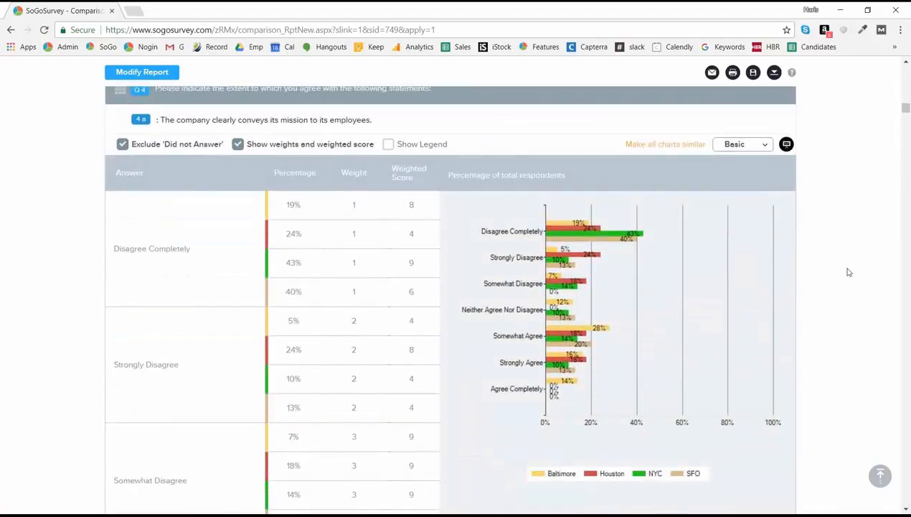
# Switch statement 4a's chart to the Advanced options and enable 3D
pyautogui.scroll(1, 849, 272)
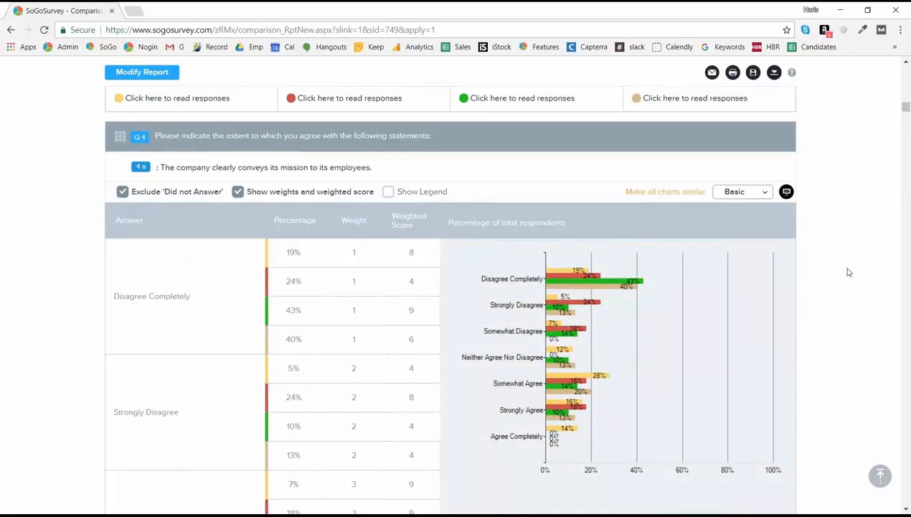
pyautogui.click(752, 194)
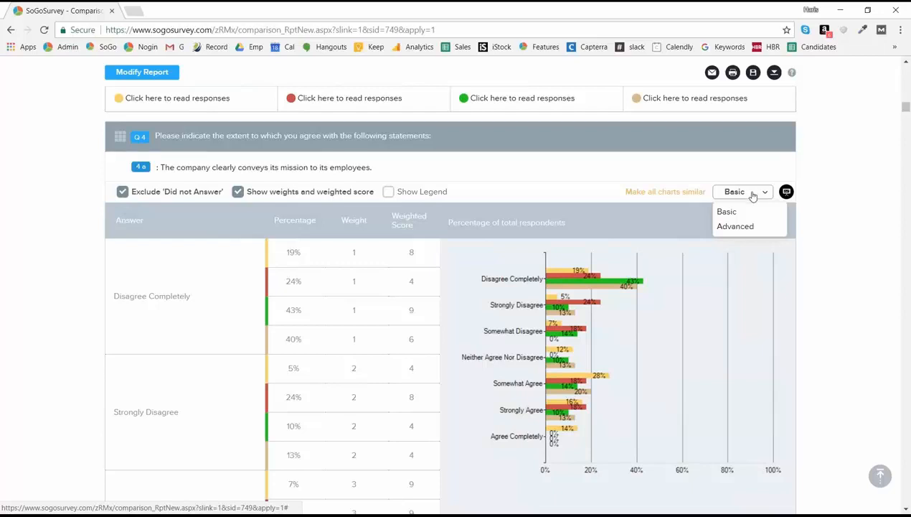
pyautogui.click(739, 228)
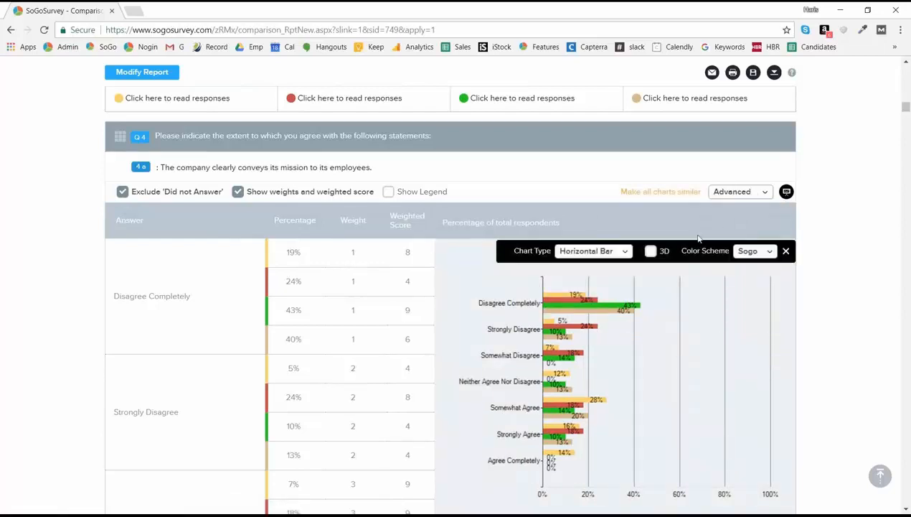
pyautogui.click(651, 253)
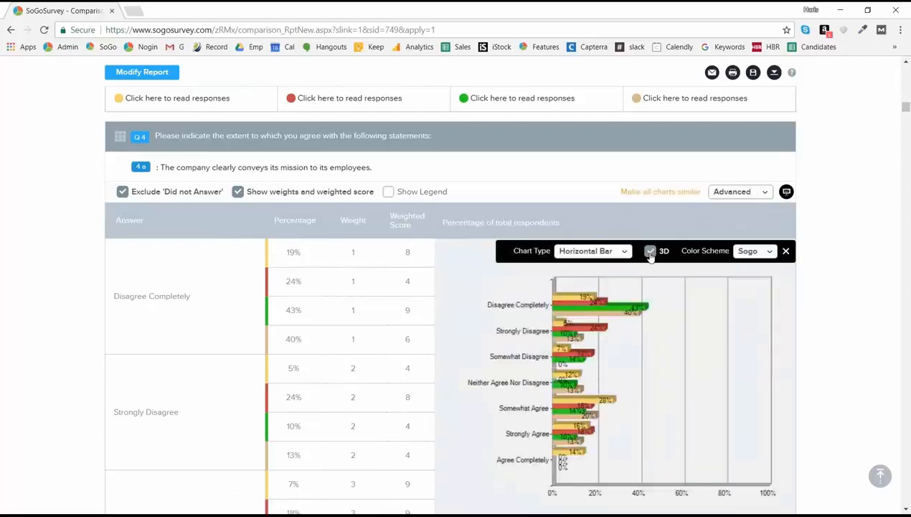
# Set the chart type of statement 4a to Vertical Bar
pyautogui.click(603, 259)
pyautogui.click(586, 290)
pyautogui.click(596, 254)
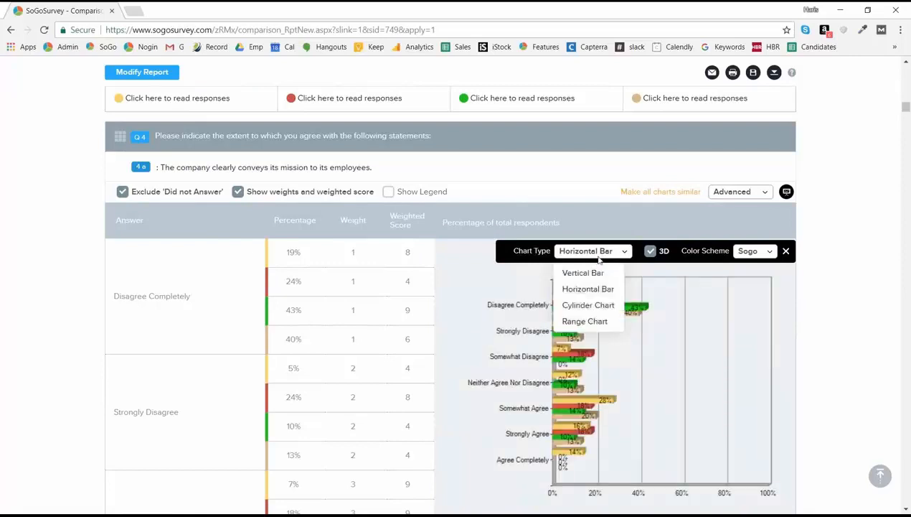
pyautogui.click(585, 303)
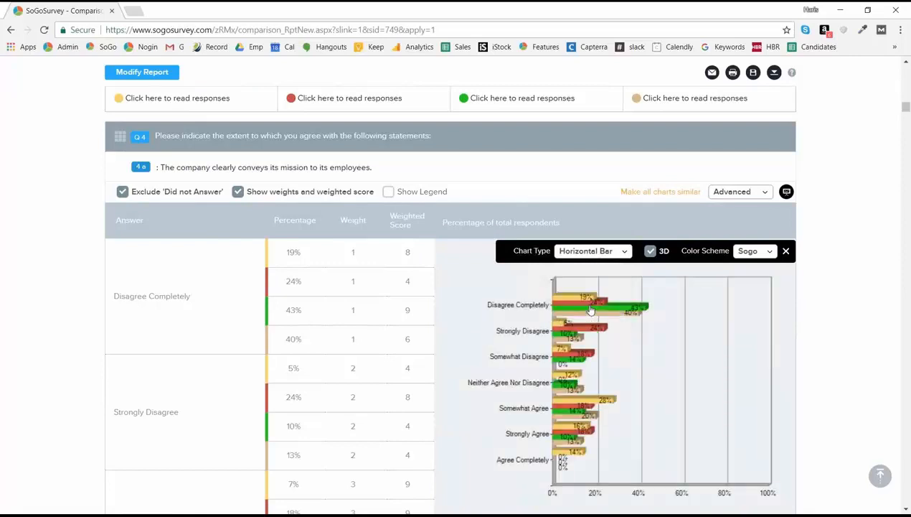
pyautogui.click(578, 254)
pyautogui.click(575, 274)
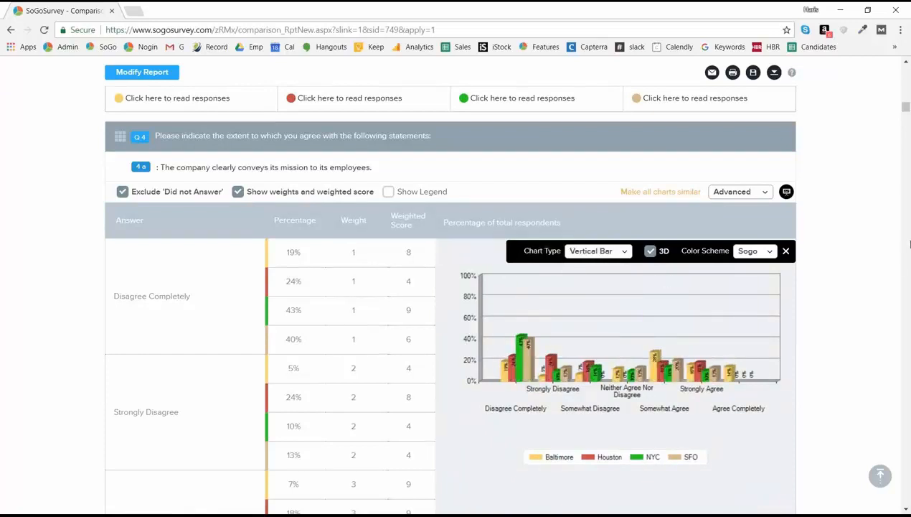
# Look over the comparison tables and charts for the remaining Q4 statements
pyautogui.scroll(-5, 836, 314)
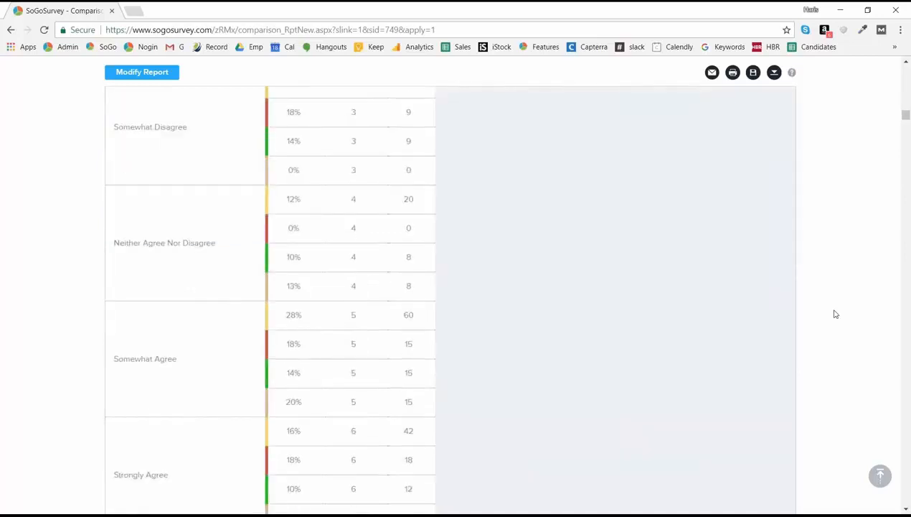
pyautogui.scroll(-10, 835, 314)
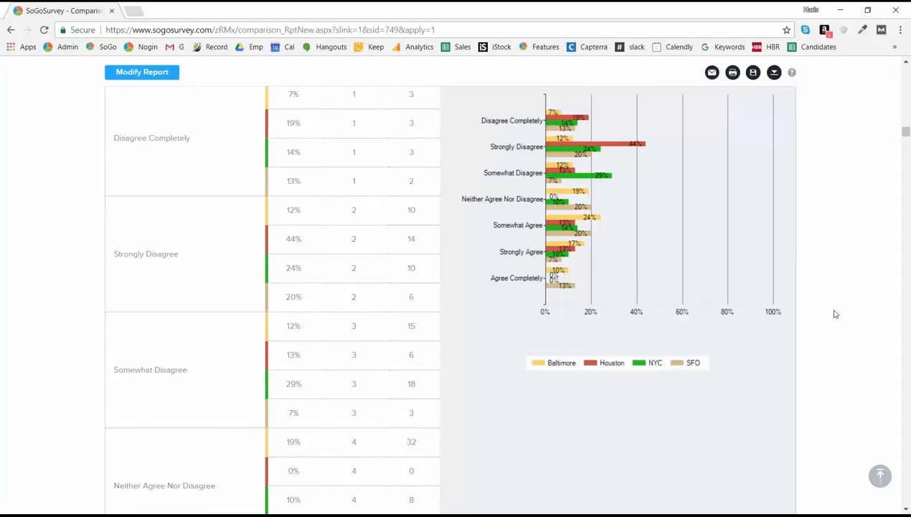
pyautogui.scroll(-20, 835, 313)
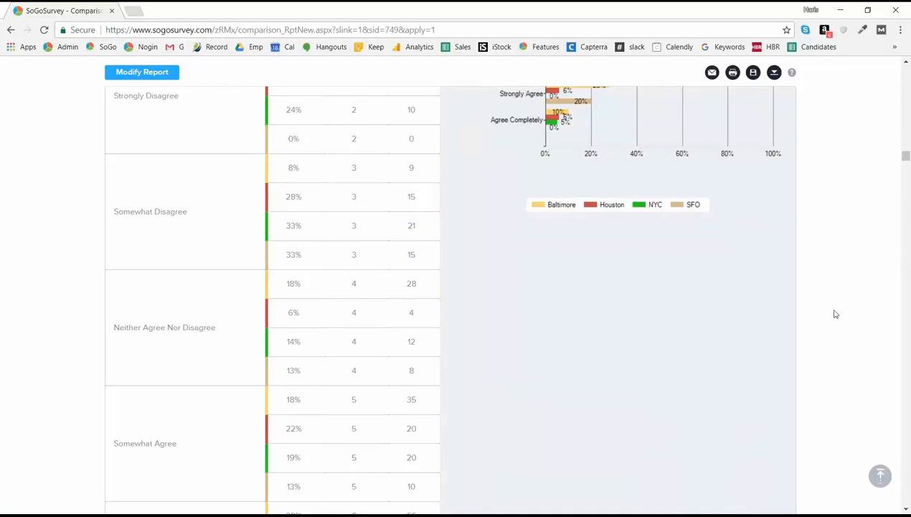
# Return to the report list and start an Individual report for the Employee Job Satisfaction Survey
pyautogui.scroll(20, 835, 313)
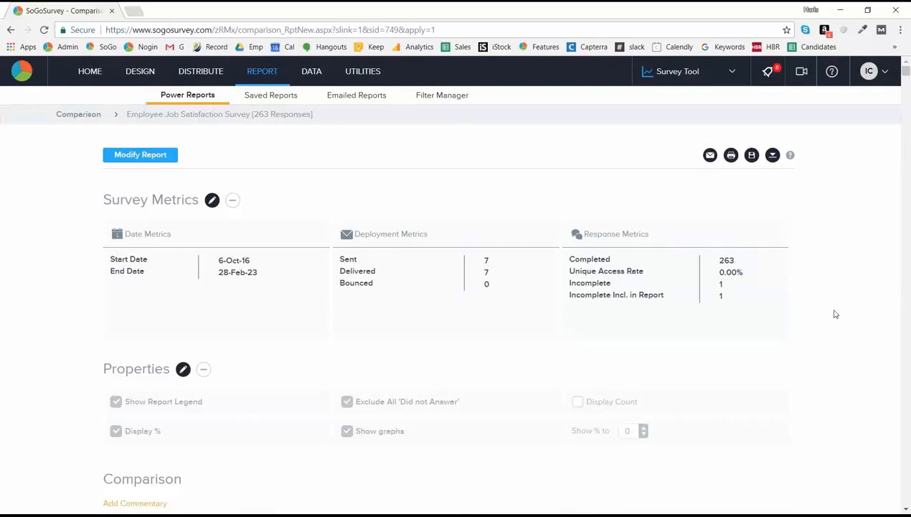
pyautogui.click(267, 76)
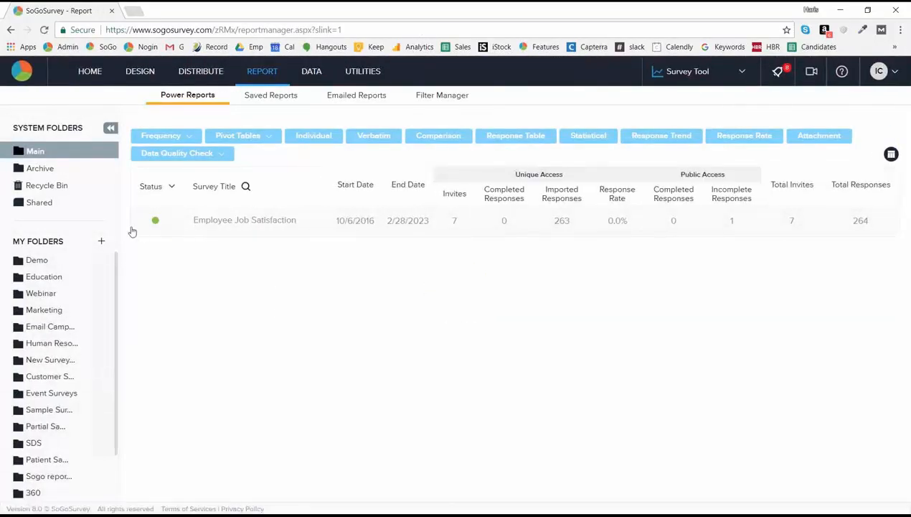
pyautogui.click(145, 221)
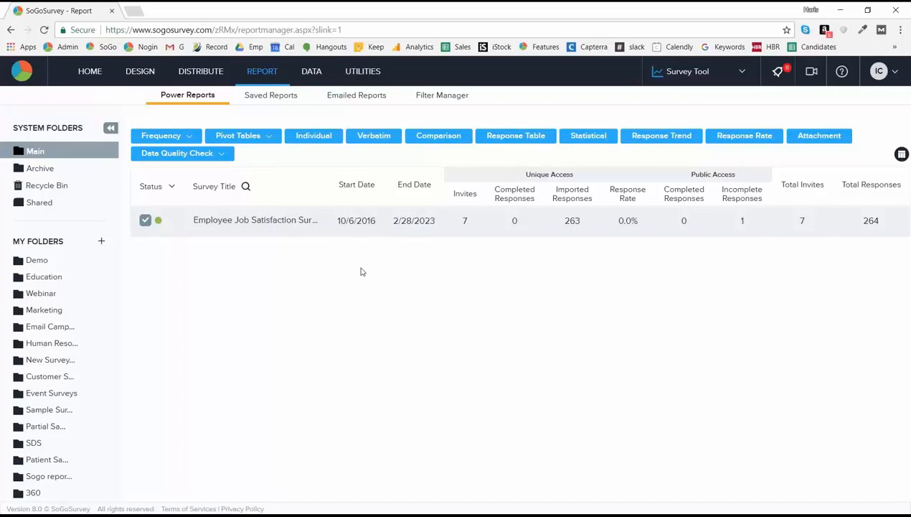
pyautogui.click(315, 139)
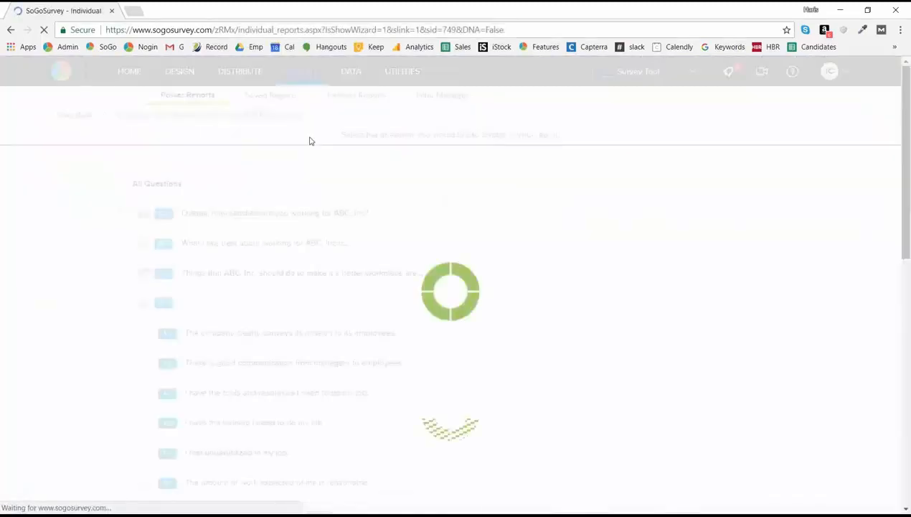
# Include all survey questions from Q1 to Q12 in the Individual report and generate it
pyautogui.click(127, 218)
pyautogui.scroll(-2, 237, 285)
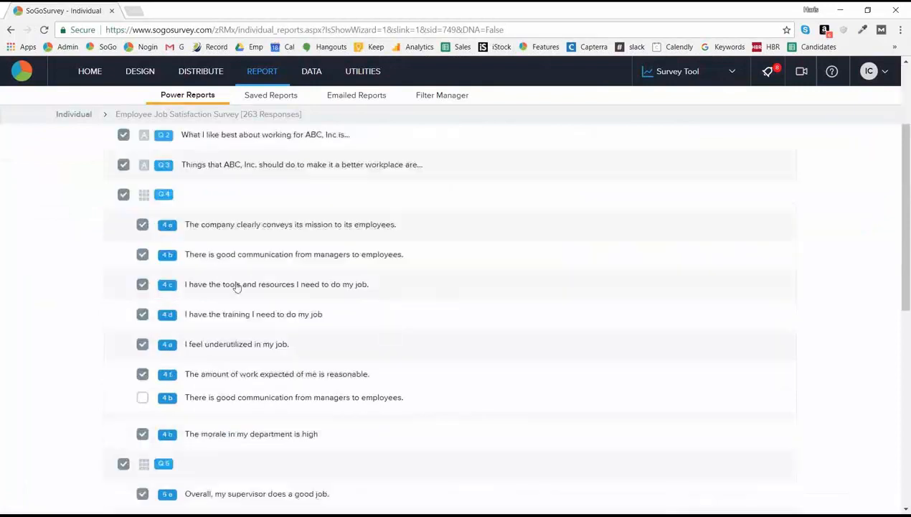
pyautogui.scroll(-5, 237, 285)
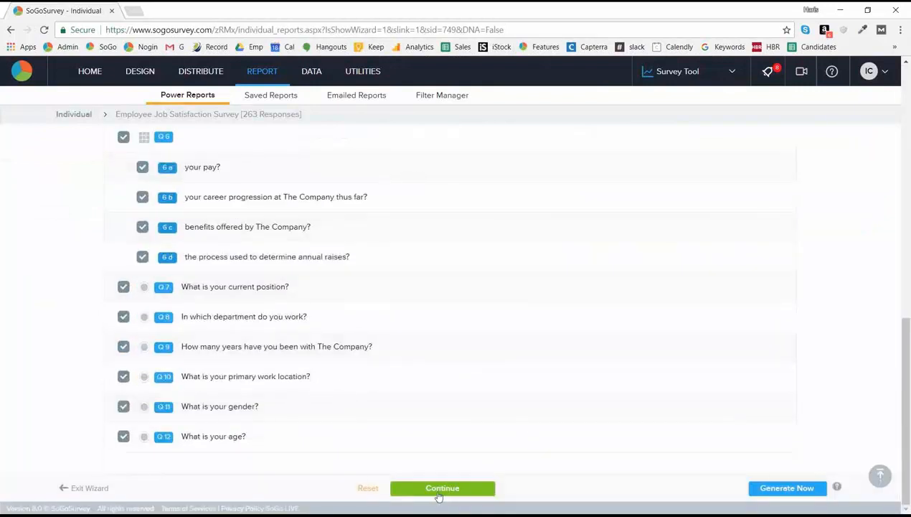
pyautogui.click(770, 493)
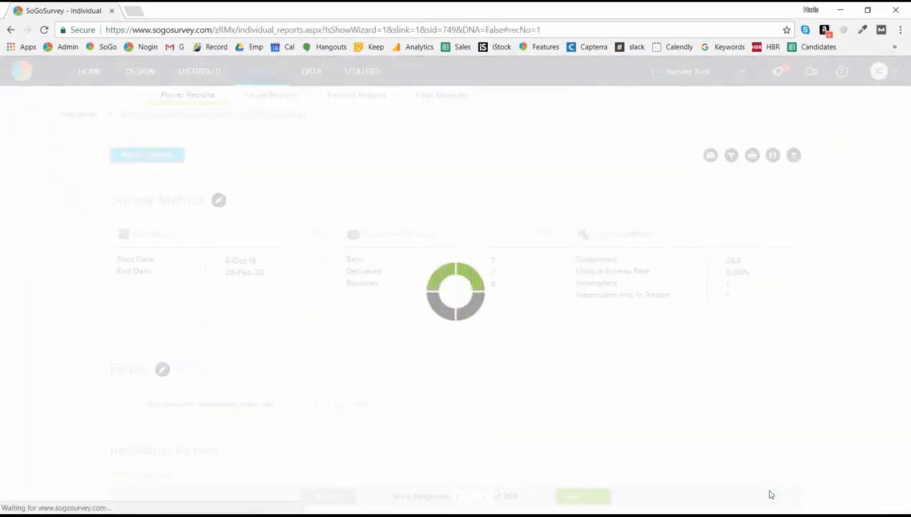
# Review the answers of response 1 in the Individual report, then go back to the report list
pyautogui.scroll(-5, 770, 494)
pyautogui.scroll(-1, 770, 494)
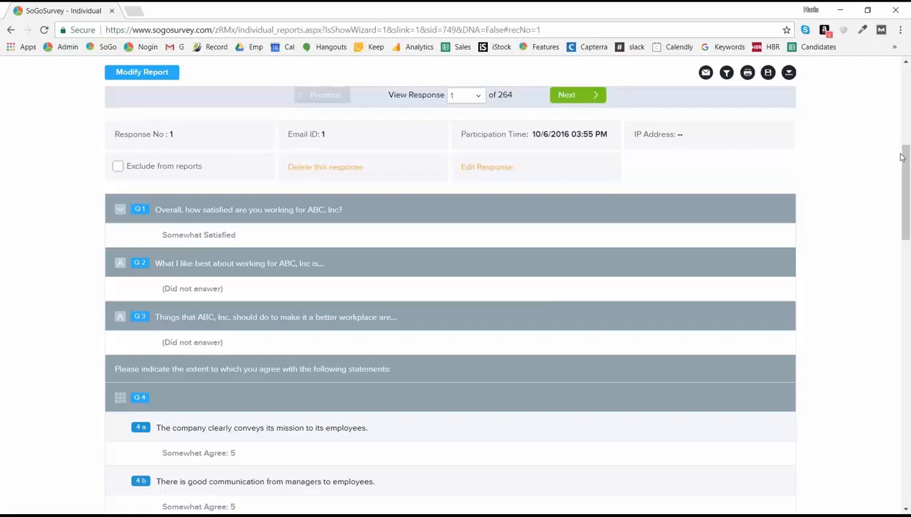
pyautogui.moveTo(903, 153); pyautogui.dragTo(908, 111)
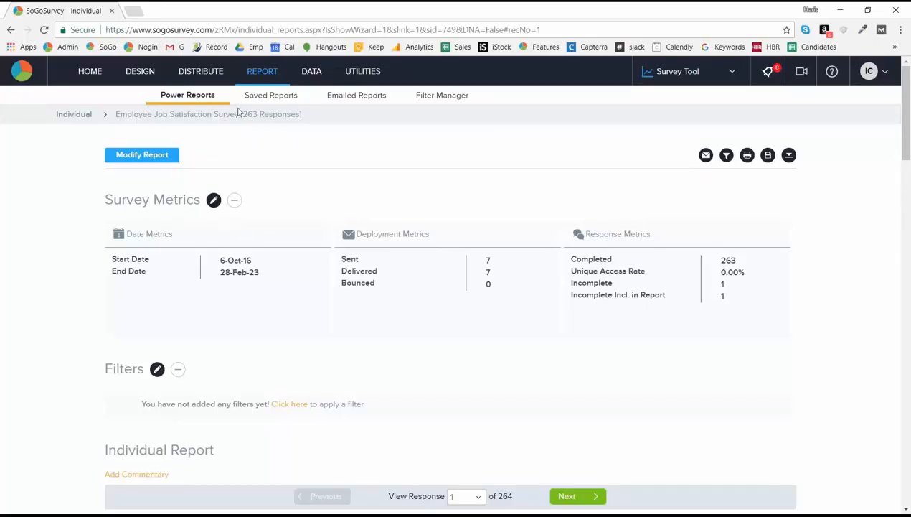
pyautogui.click(272, 71)
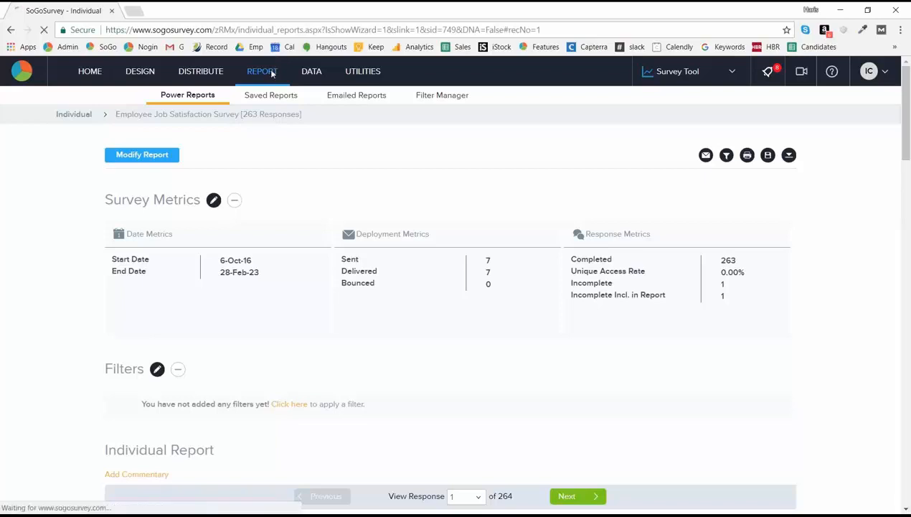